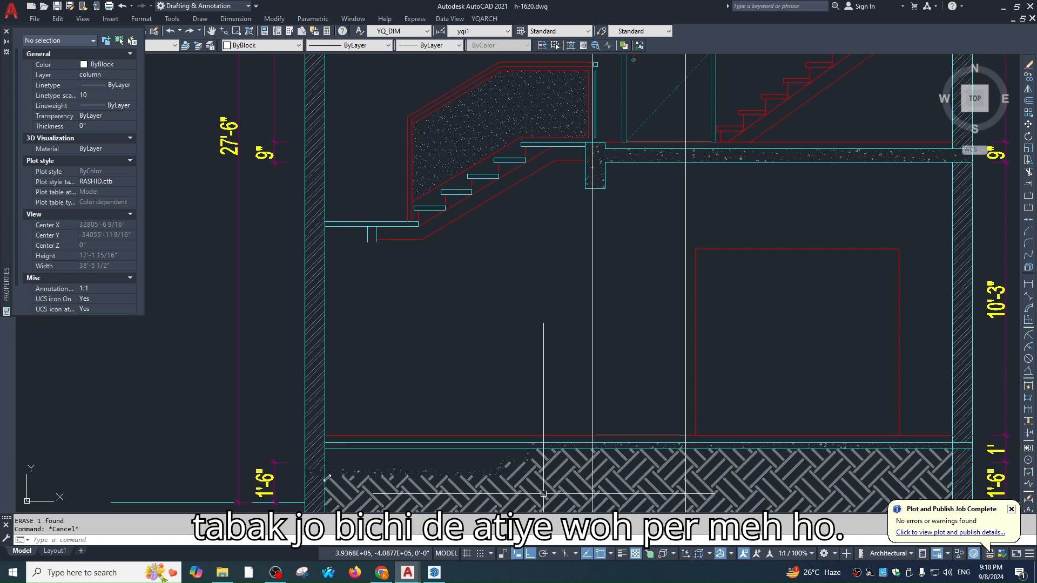
Erase the short horizontal line at the ground floor level between the two vertical construction lines in the section.
key("Escape")
scroll(624, 389, "down", 4)
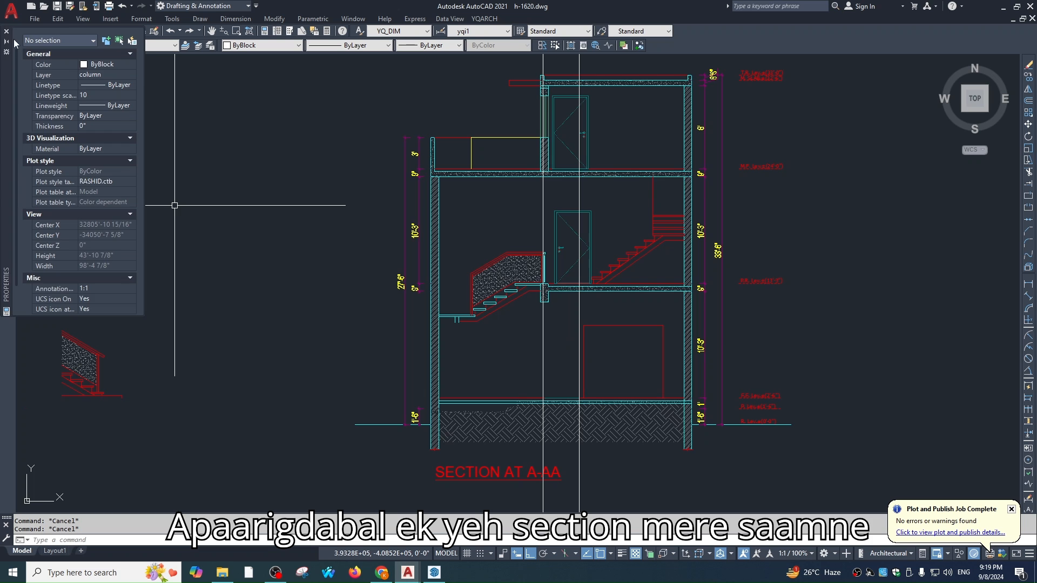
scroll(529, 346, "up", 2)
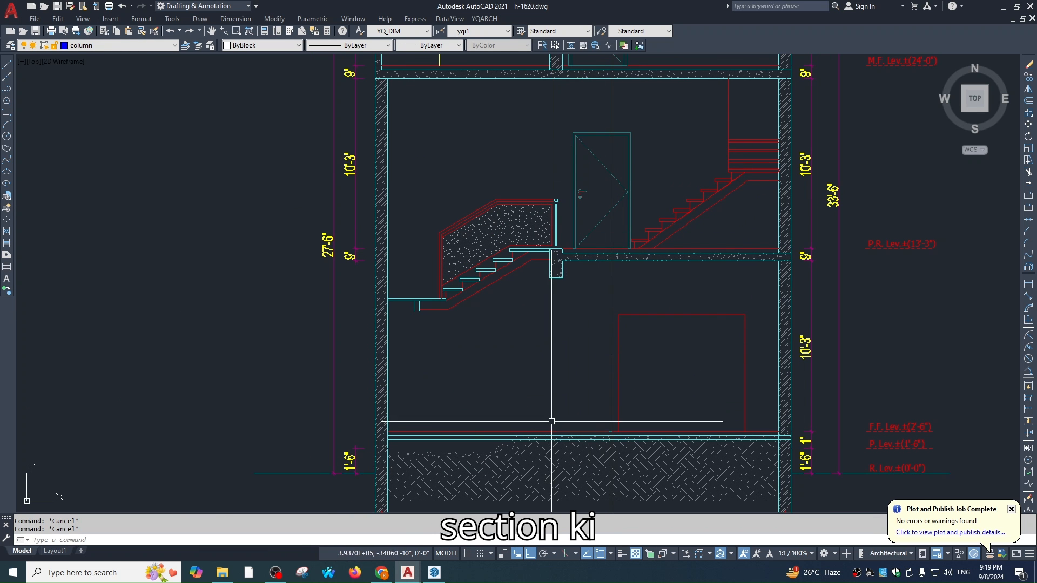
middle_click_drag(638, 410, 655, 359)
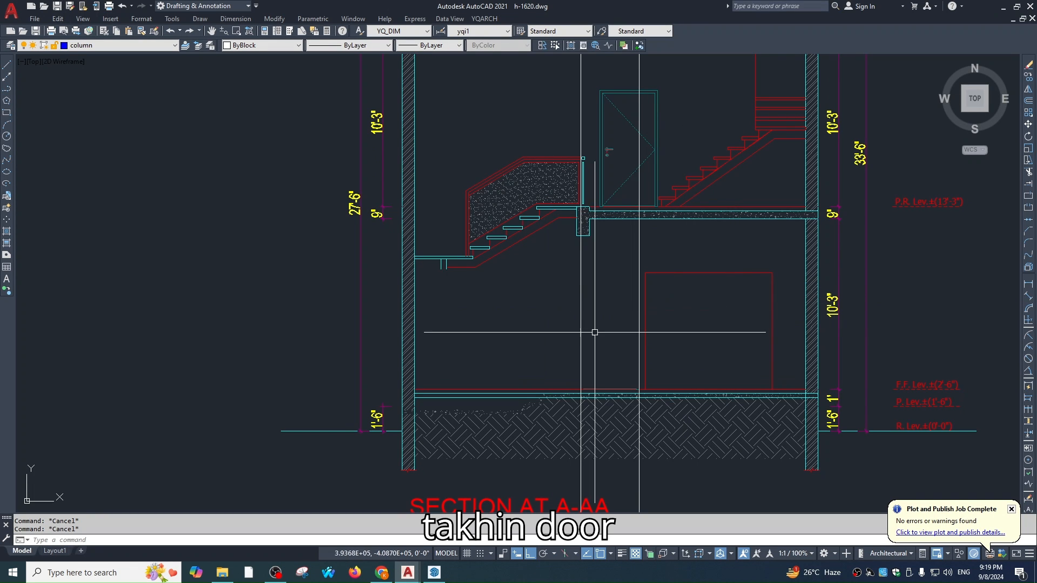
scroll(618, 386, "up", 2)
left_click(502, 357)
left_click(694, 401)
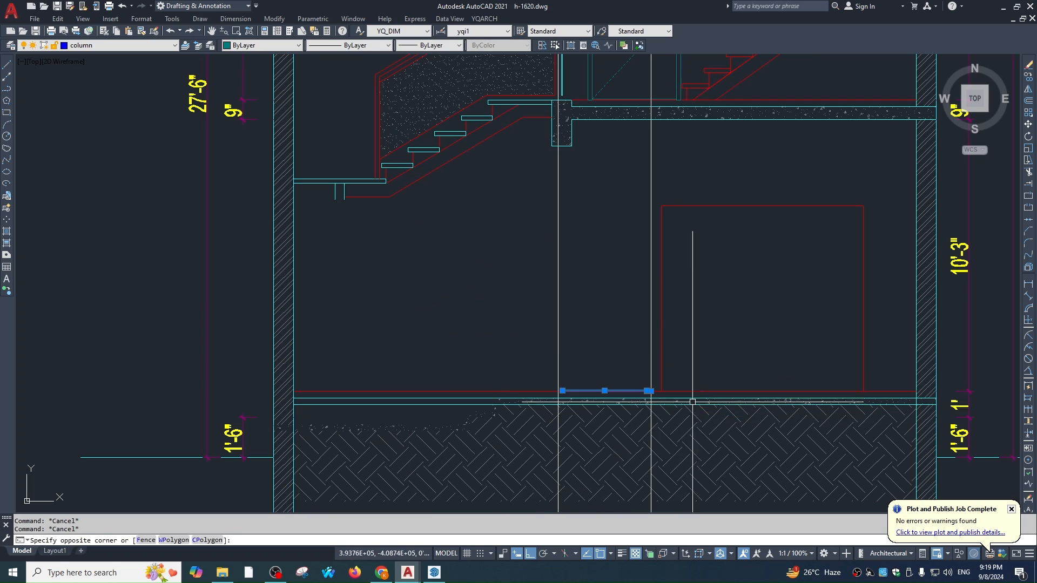
type("e")
key("space")
key("Escape")
key("Escape")
Examine the floor plan around Bed 1, kitchen and lounge for the door location along the construction lines, and return to the section.
scroll(654, 349, "down", 8)
middle_click_drag(655, 252, 644, 417)
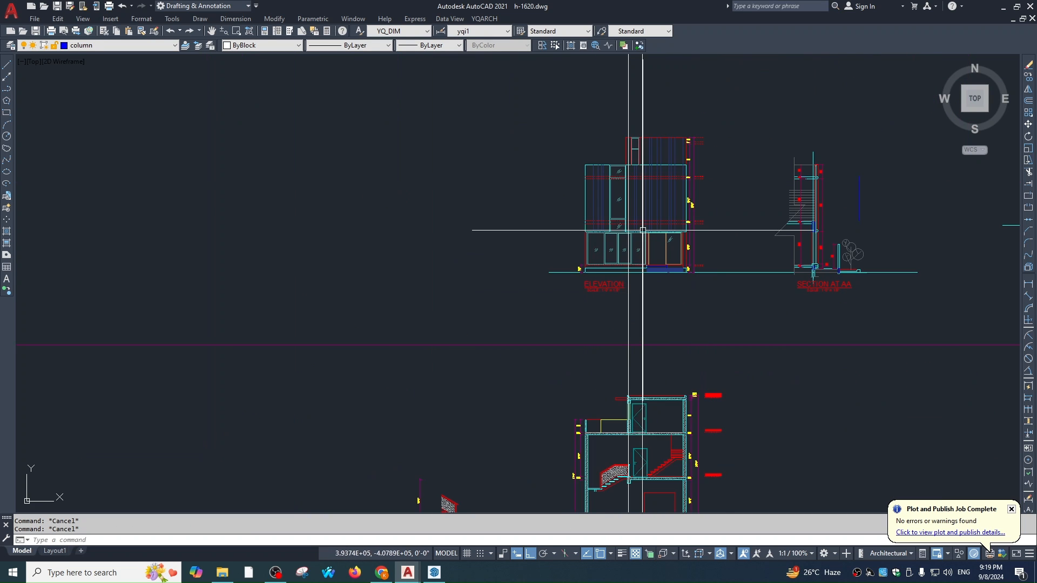
middle_click_drag(642, 230, 632, 395)
scroll(632, 395, "down", 3)
scroll(627, 196, "up", 8)
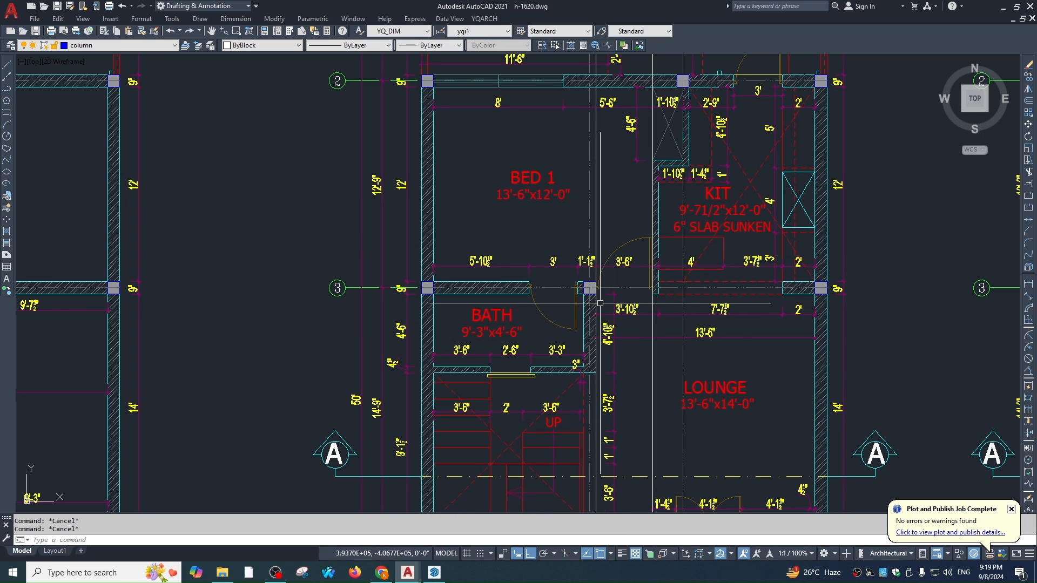
scroll(710, 321, "down", 2)
mouse_move(711, 321)
middle_mouse_down()
mouse_move(676, 205)
mouse_move(675, 146)
middle_mouse_up()
scroll(677, 205, "down", 6)
scroll(648, 417, "up", 10)
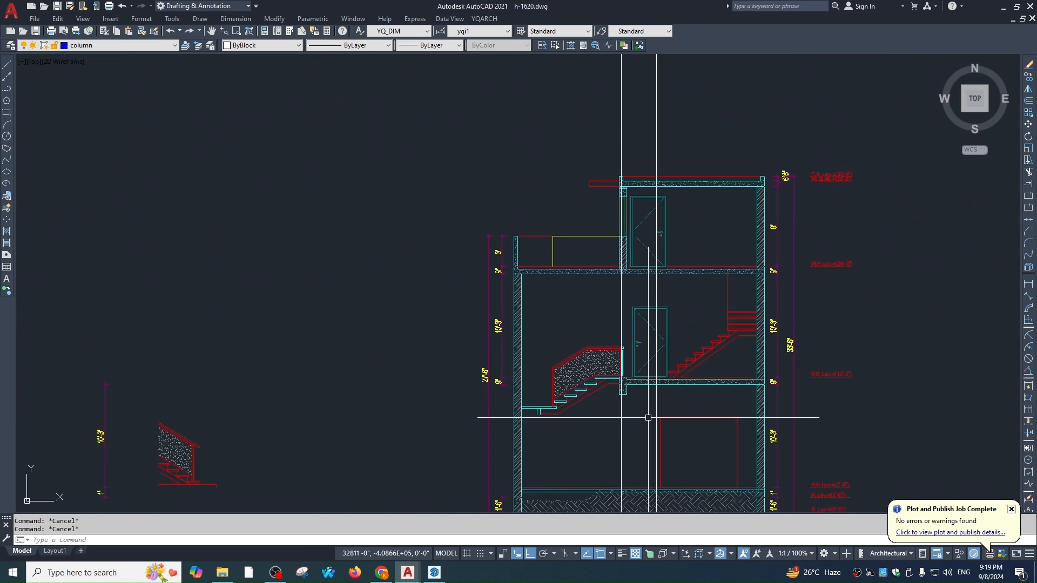
Offset the red ground floor line upward by 8' to mark a door height.
middle_click_drag(684, 449, 684, 330)
type("o")
key("Return")
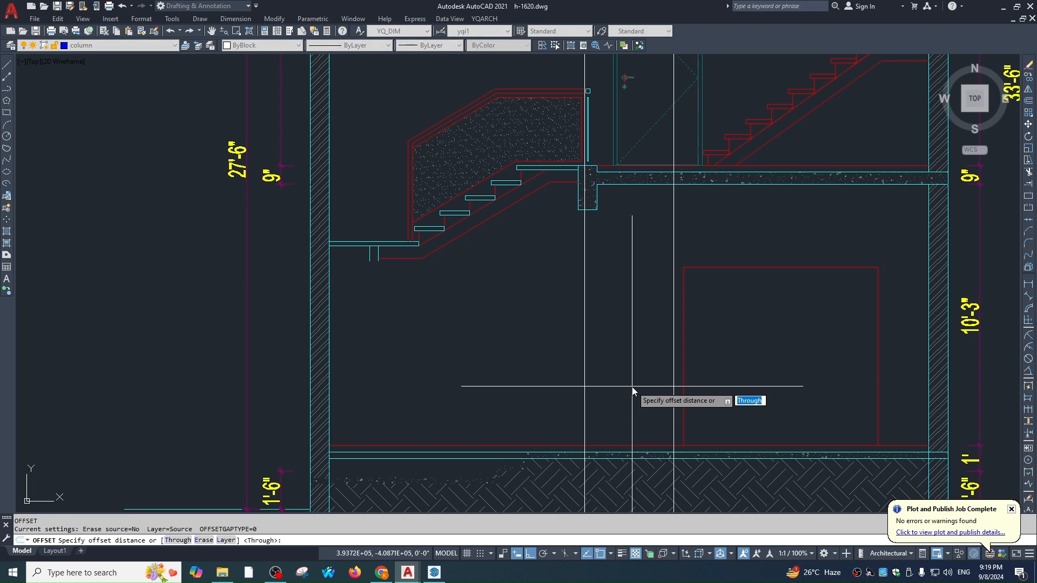
type("8'")
key("Return")
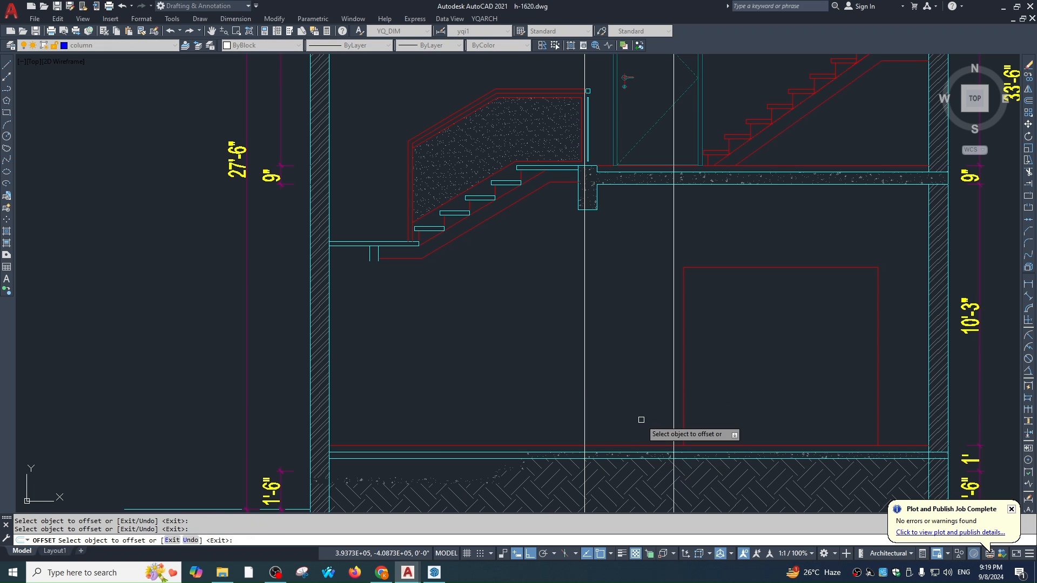
left_click(636, 445)
left_click(686, 294)
key("Escape")
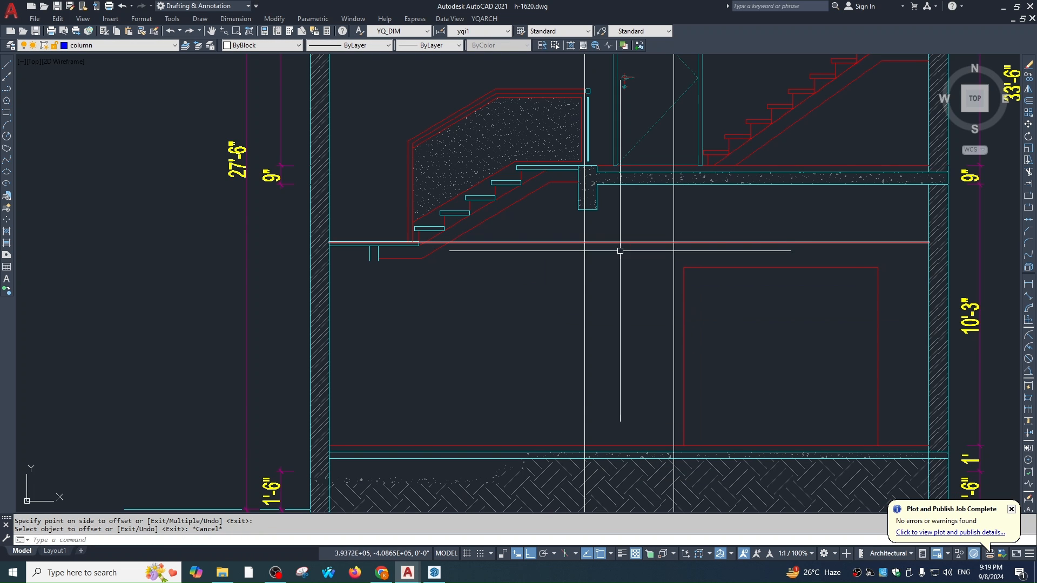
Check the vertical distance from the offset line to the floor and the height of the red rectangular opening using linear dimension previews.
type("dli")
key("Return")
left_click(654, 241)
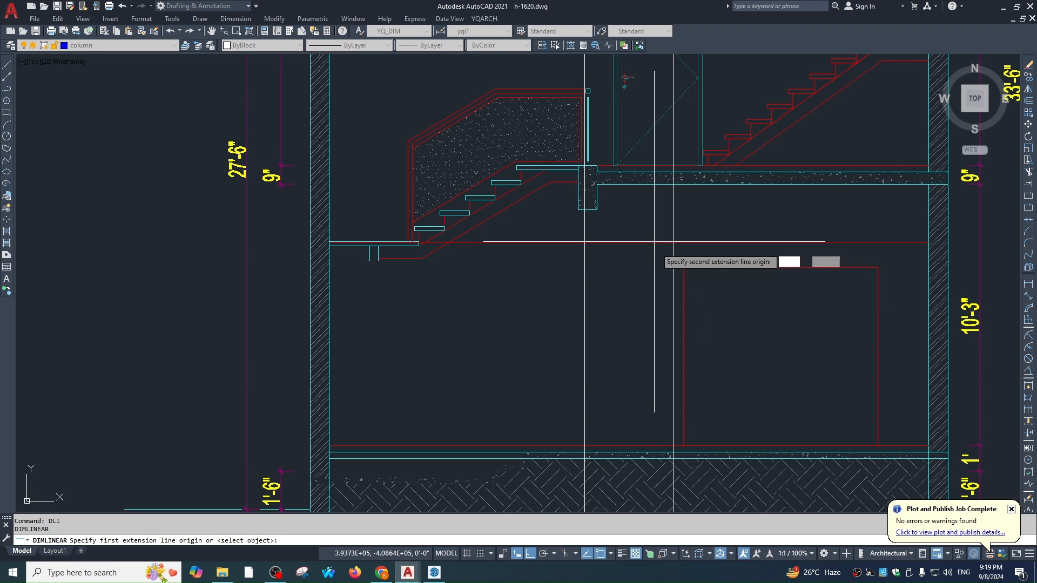
left_click(654, 446)
key("Escape")
key("Return")
key("Return")
left_click(683, 349)
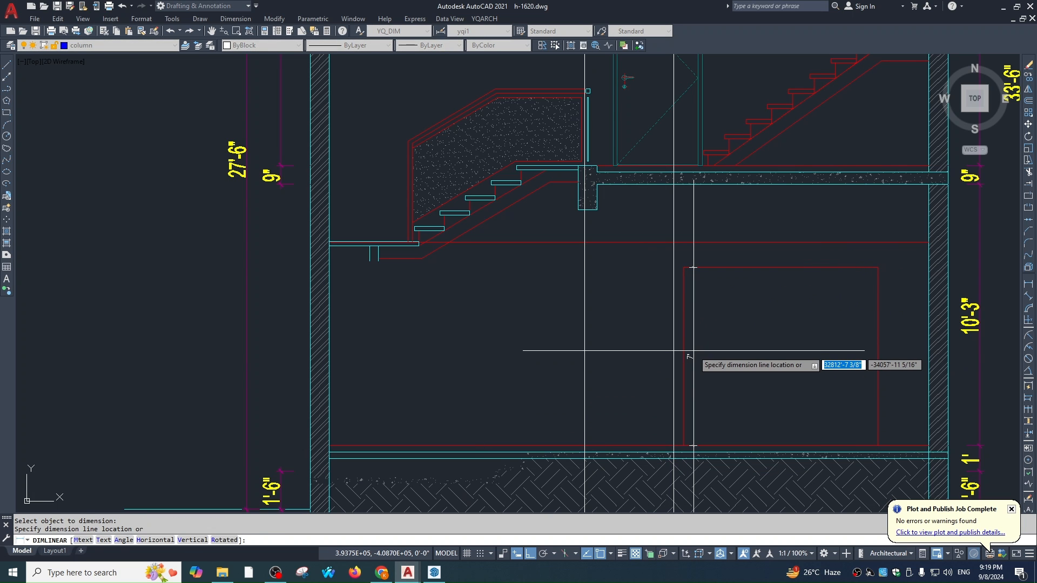
key("Escape")
left_click(639, 236)
left_click(630, 256)
key("Return")
type("m")
key("Return")
left_click(638, 293)
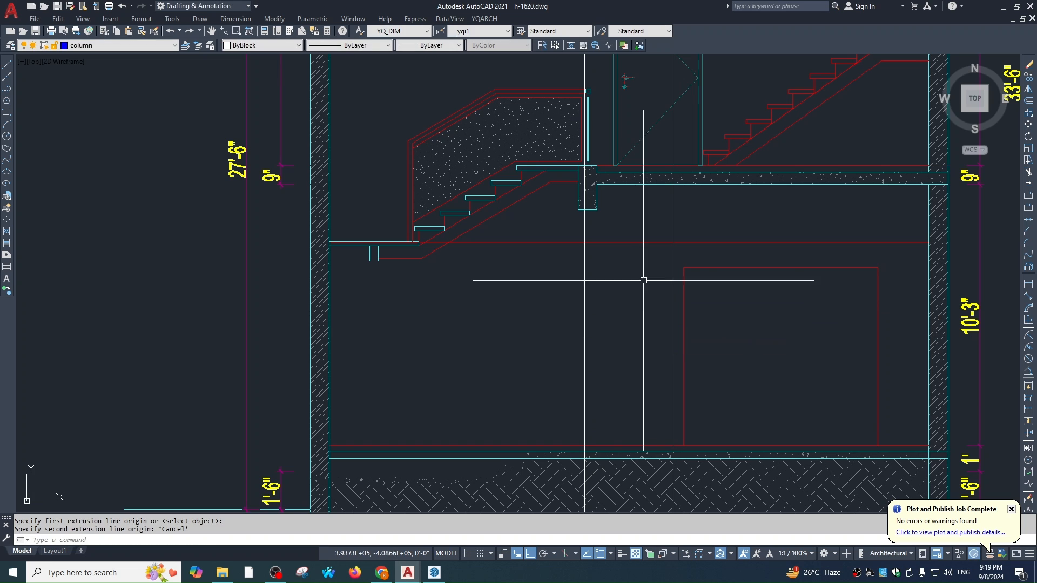
key("Escape")
Move the offset height line down 12" to align it with the top of the red rectangular opening.
left_click(638, 259)
left_click(629, 236)
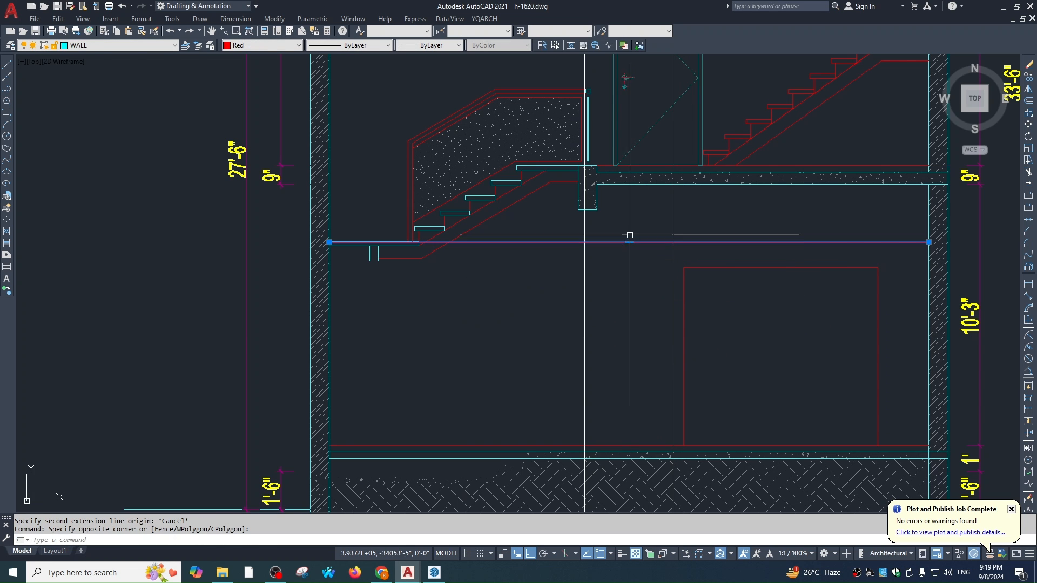
type("m")
key("Return")
left_click(634, 301)
type("12")
key("Return")
key("Escape")
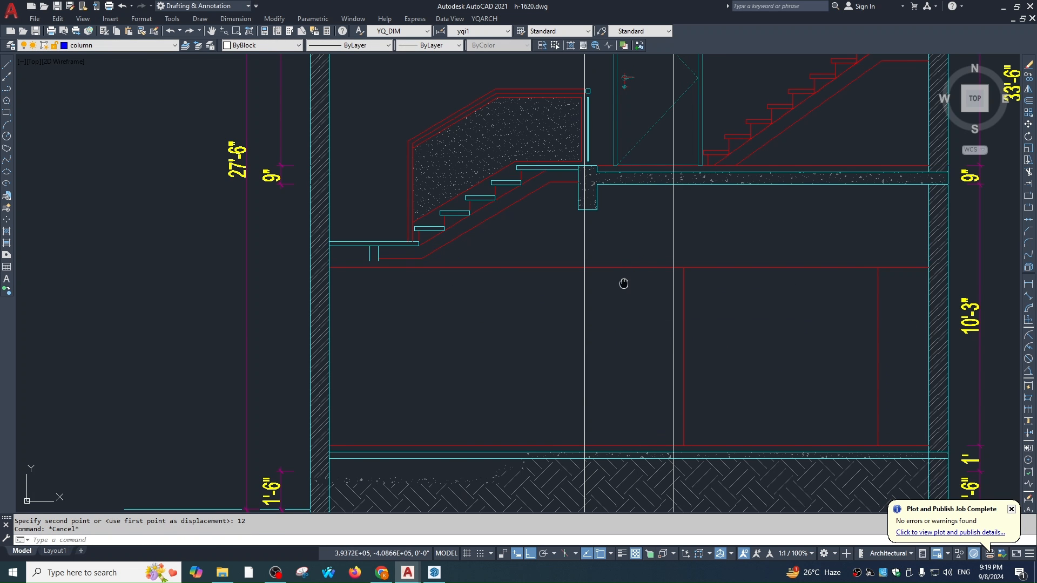
Draw a single side hung door front elevation by two points, between the vertical construction lines and from the height line to the floor.
middle_click_drag(623, 283, 633, 258)
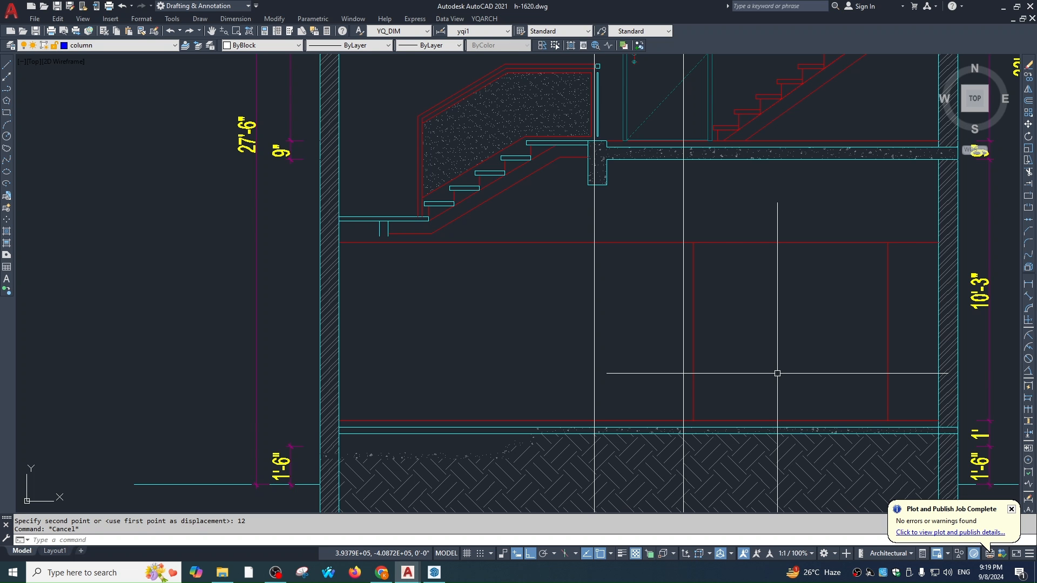
type("de")
key("Return")
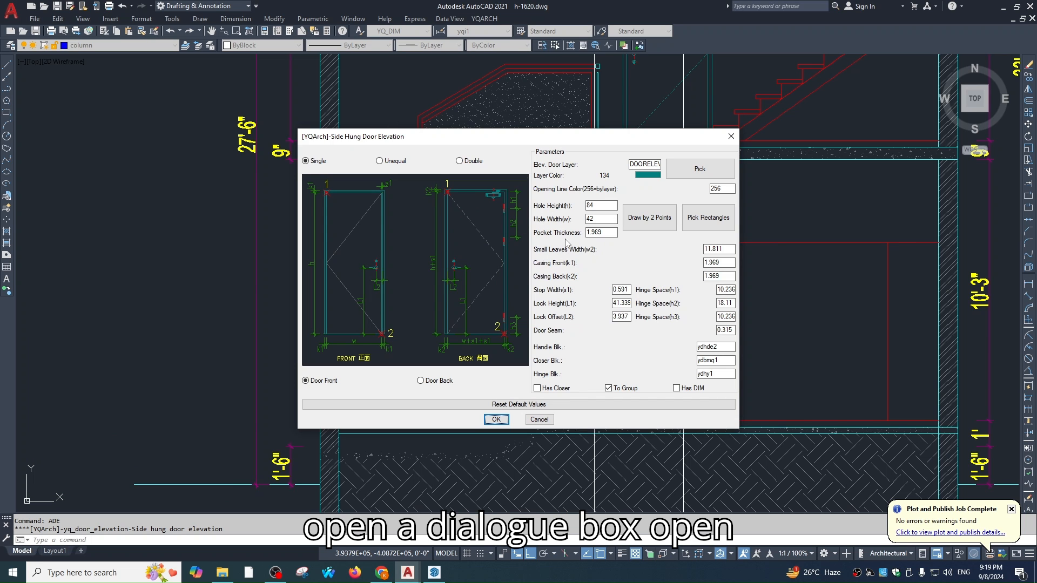
left_click(648, 222)
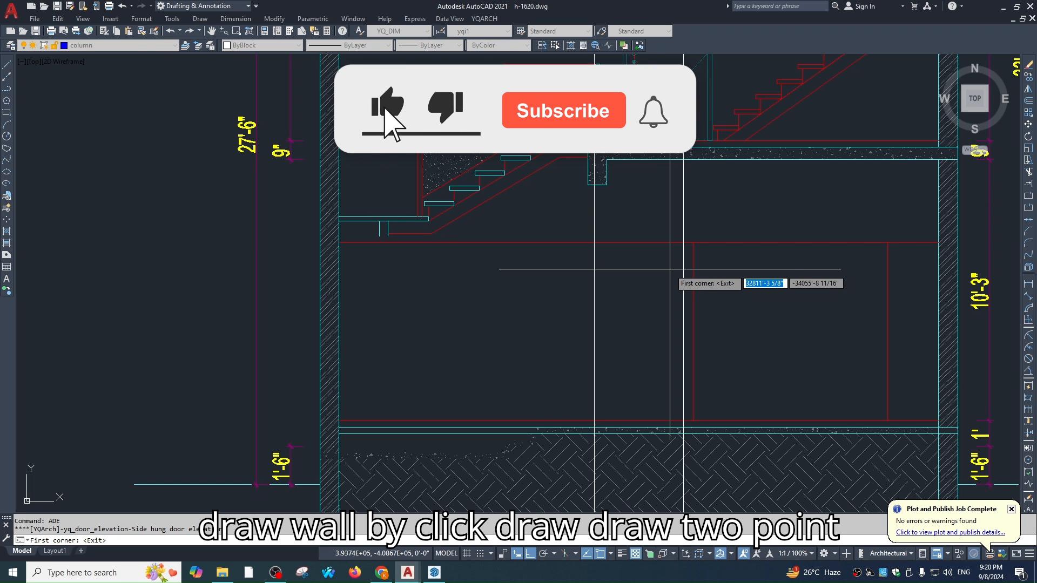
left_click(683, 243)
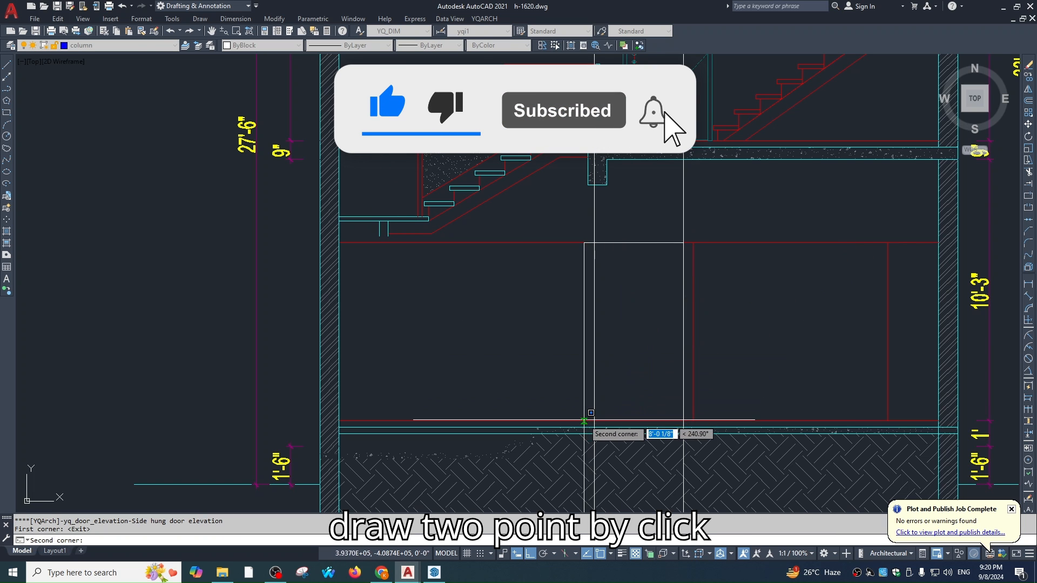
left_click(590, 414)
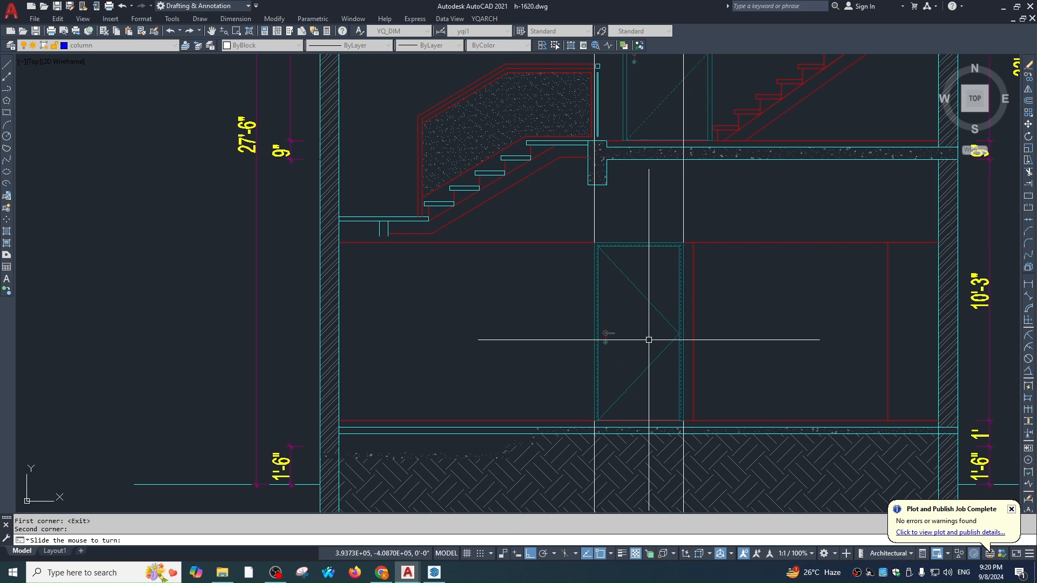
left_click(648, 339)
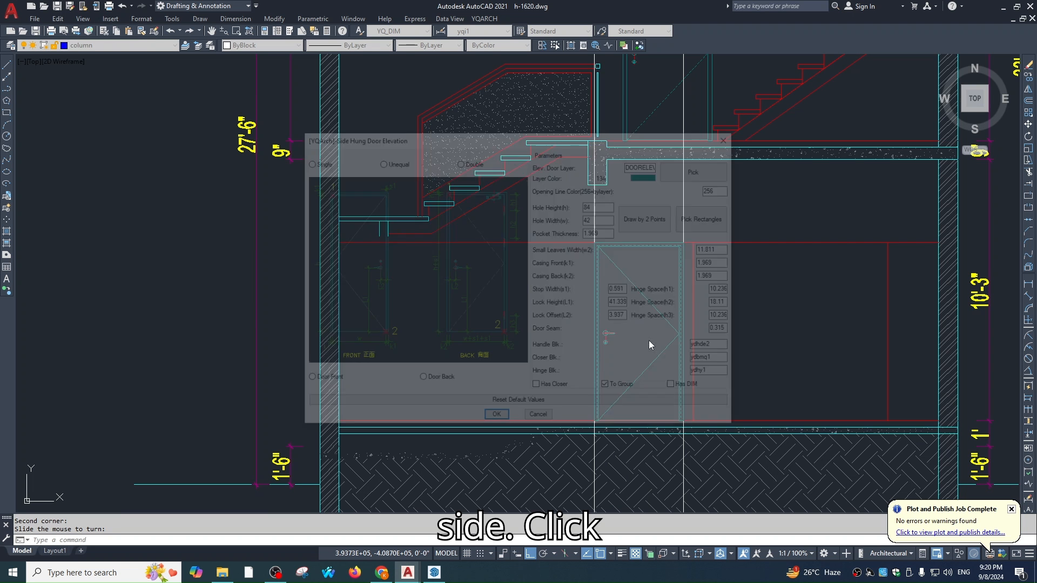
key("Return")
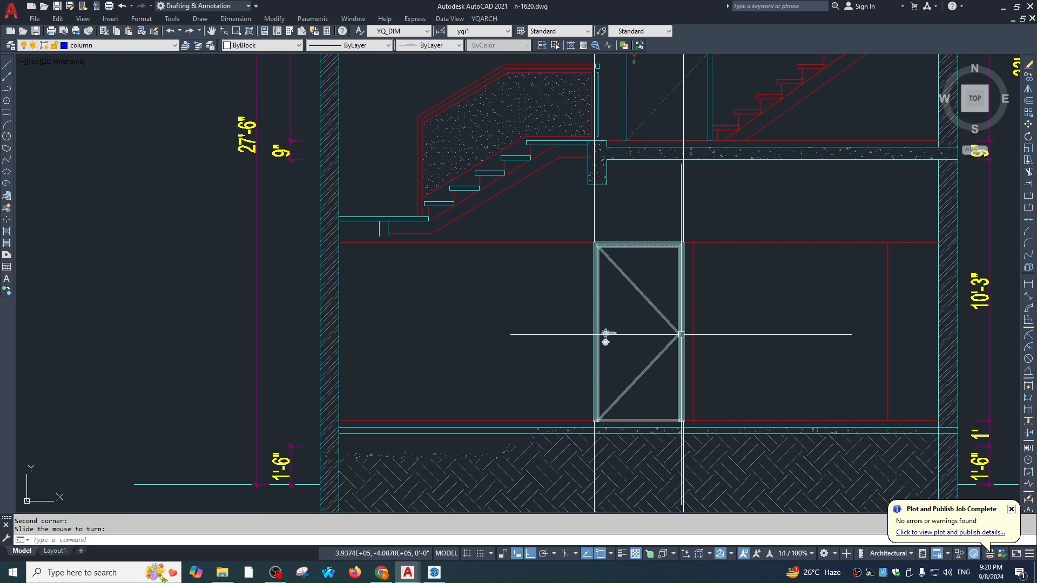
key("Escape")
scroll(695, 306, "down", 3)
middle_click_drag(695, 306, 688, 273)
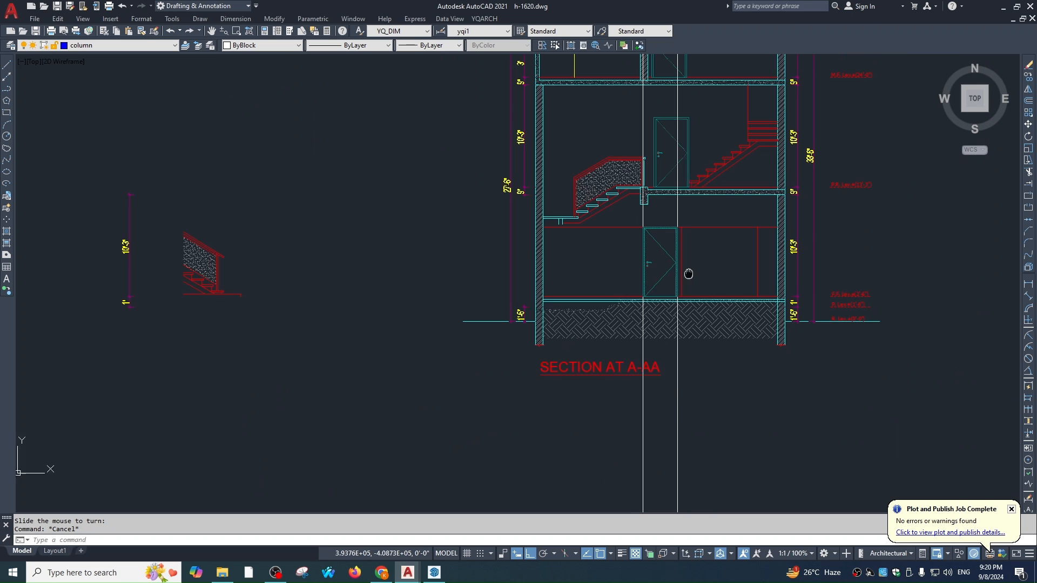
key("Escape")
left_click(731, 405)
left_click(593, 454)
key("space")
key("Escape")
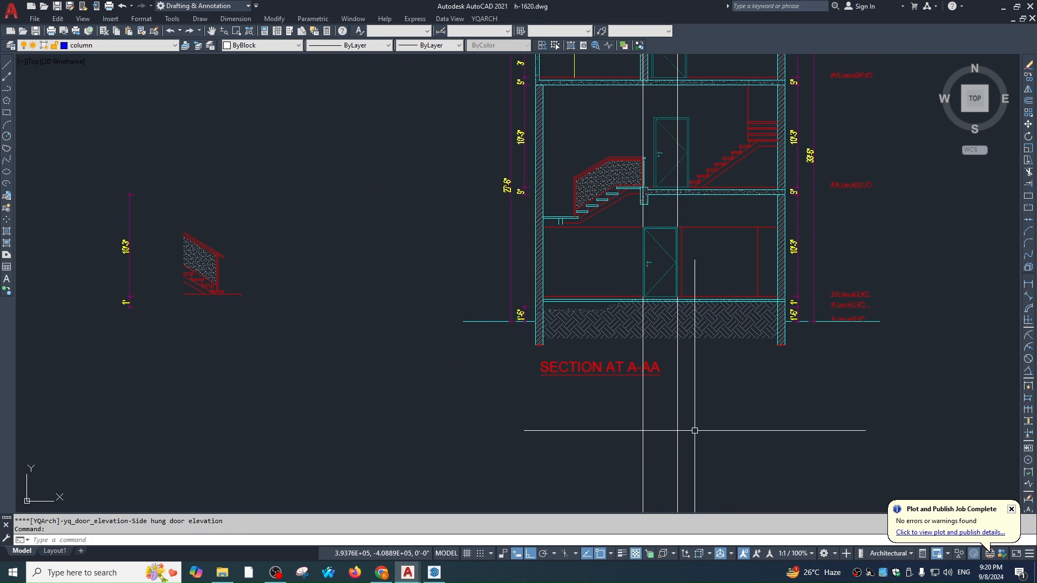
key("Escape")
left_click(708, 456)
left_click(642, 424)
key("space")
key("Escape")
key("Escape")
Erase both vertical construction lines and the horizontal height line, leaving the ground floor door in the section.
left_click(719, 452)
left_click(569, 458)
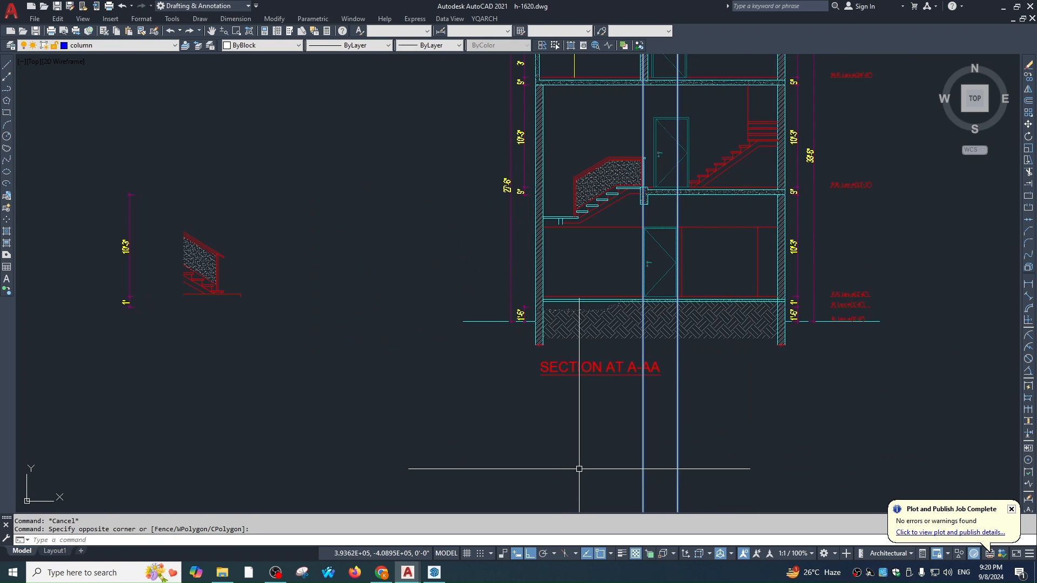
type("e")
key("space")
left_click(621, 225)
key("space")
scroll(687, 256, "up", 3)
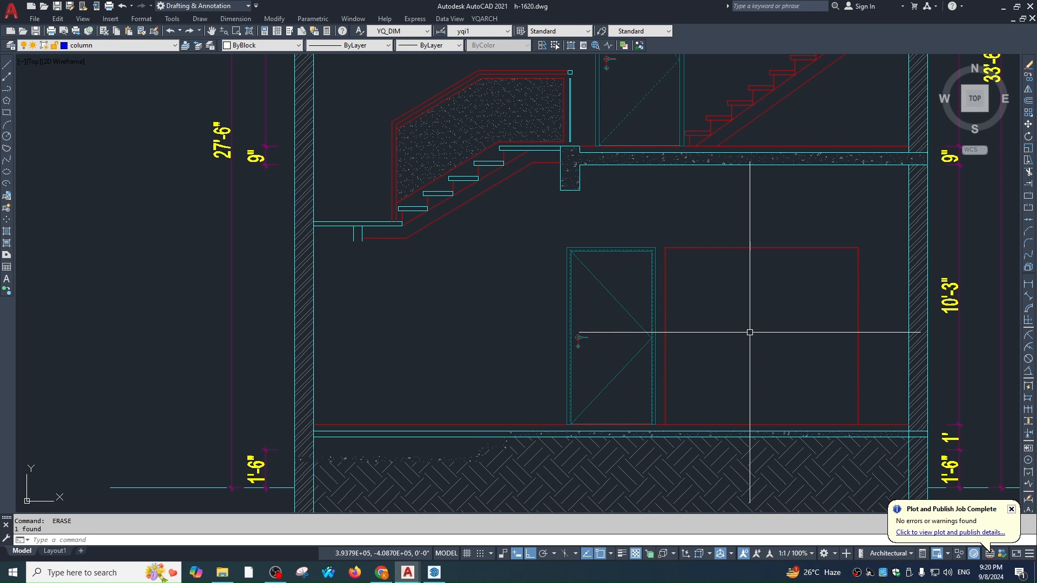
Erase the inner frames, mullion and glass marks of the rear elevation's window, keeping only its outer rectangle.
scroll(697, 330, "down", 5)
key("Escape")
key("Escape")
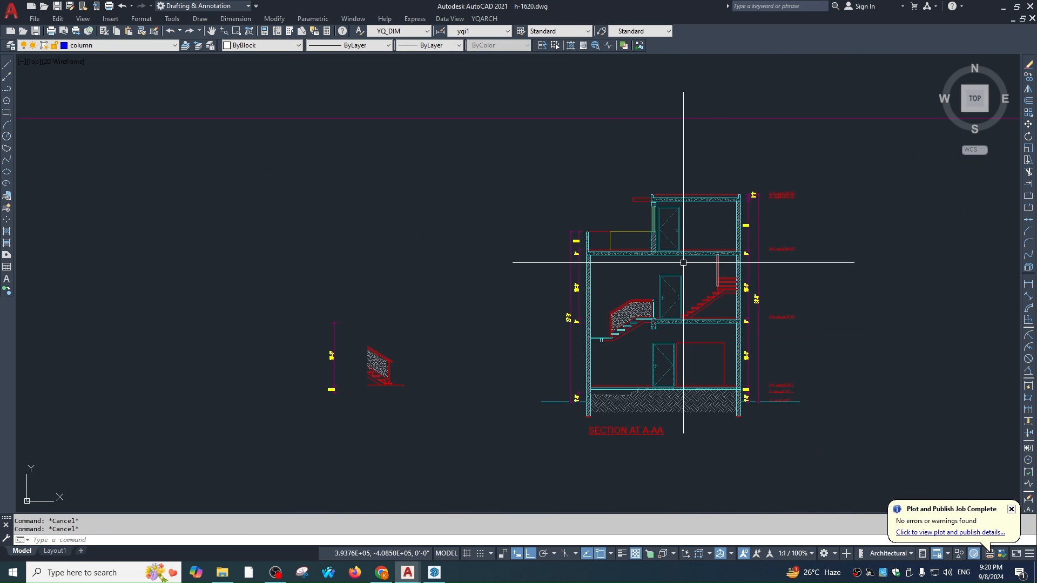
middle_click_drag(709, 272, 677, 307)
middle_click_drag(731, 188, 711, 257)
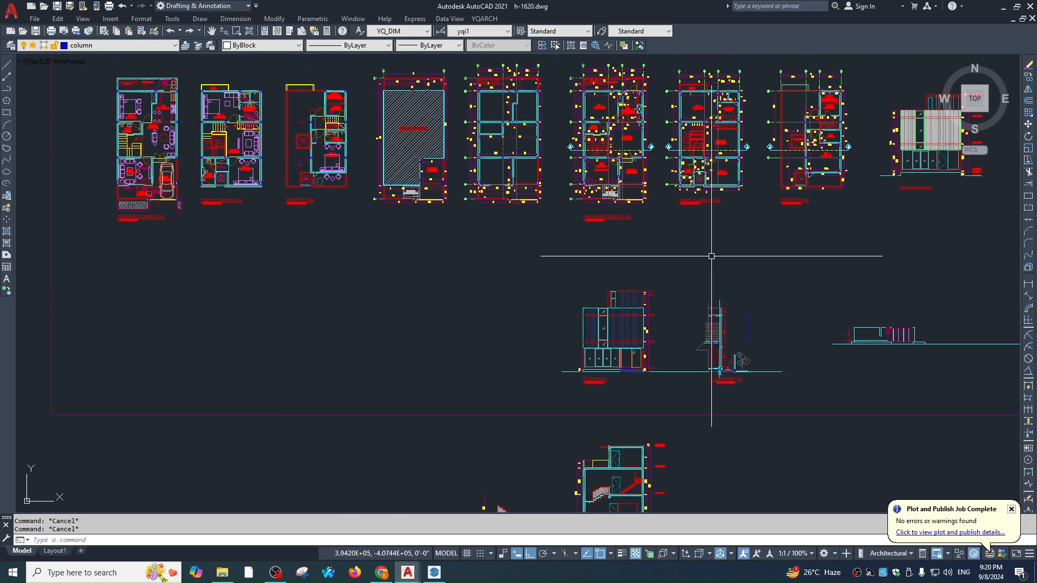
middle_click_drag(927, 255, 678, 282)
scroll(670, 236, "down", 4)
middle_click_drag(634, 187, 717, 335)
scroll(675, 253, "down", 2)
scroll(666, 313, "up", 8)
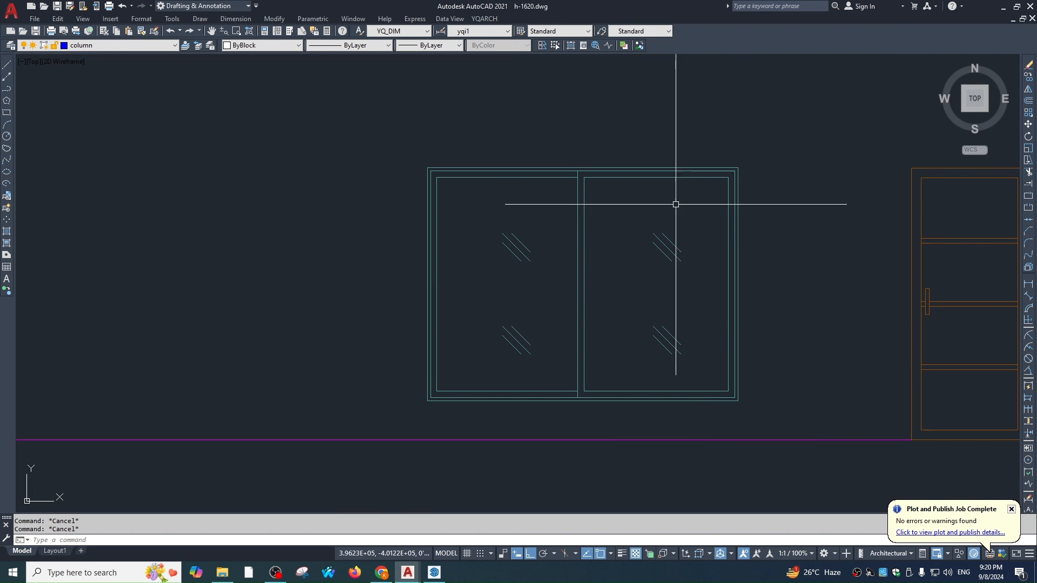
scroll(729, 172, "up", 4)
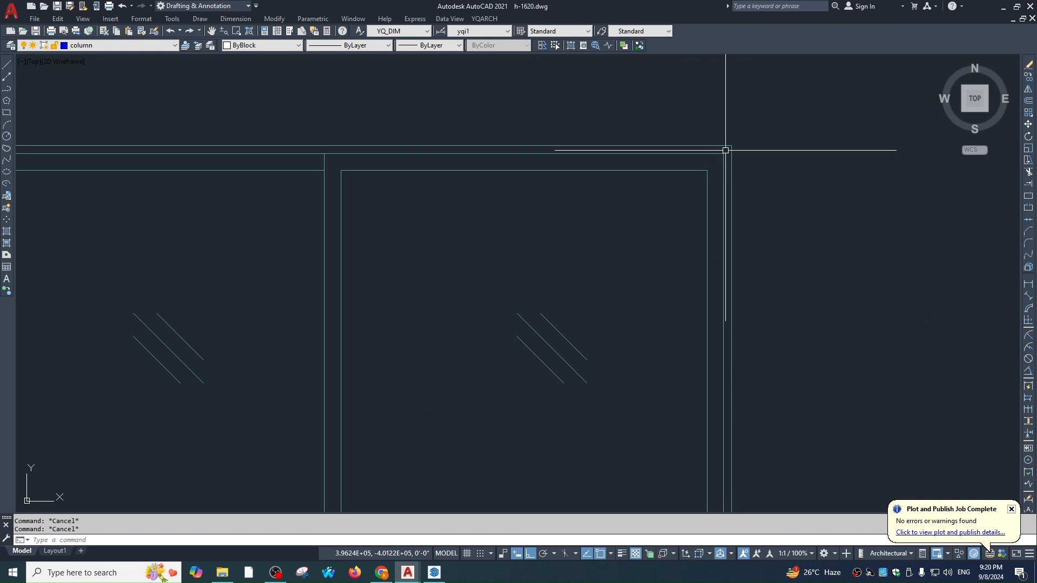
scroll(727, 149, "down", 4)
left_click(705, 159)
left_click(514, 301)
type("e")
key("Return")
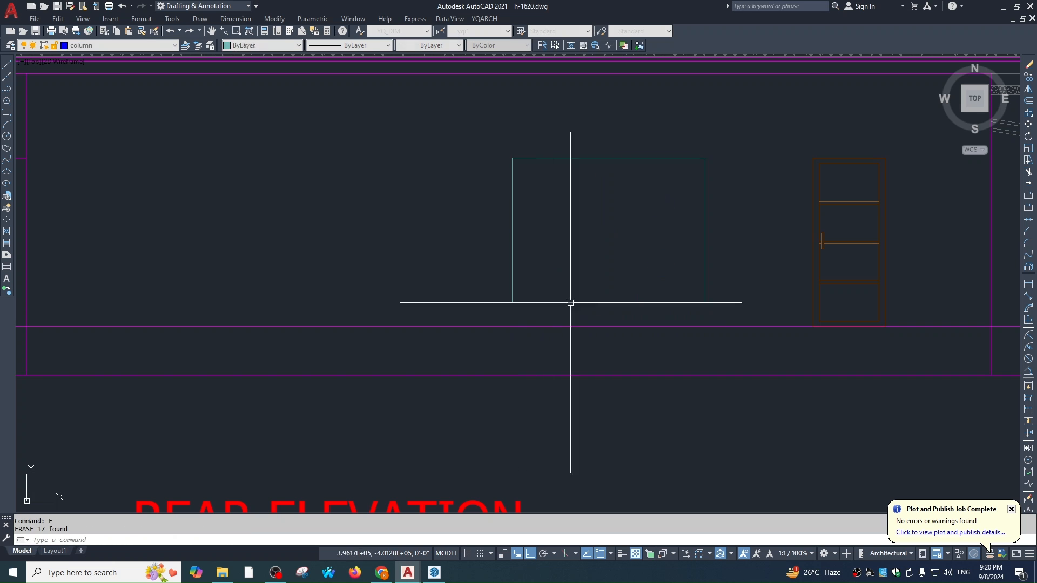
key("Escape")
Draw a two-sash sliding window elevation with a top transom by two points, filling the empty window rectangle in the rear elevation.
middle_click_drag(759, 309, 759, 314)
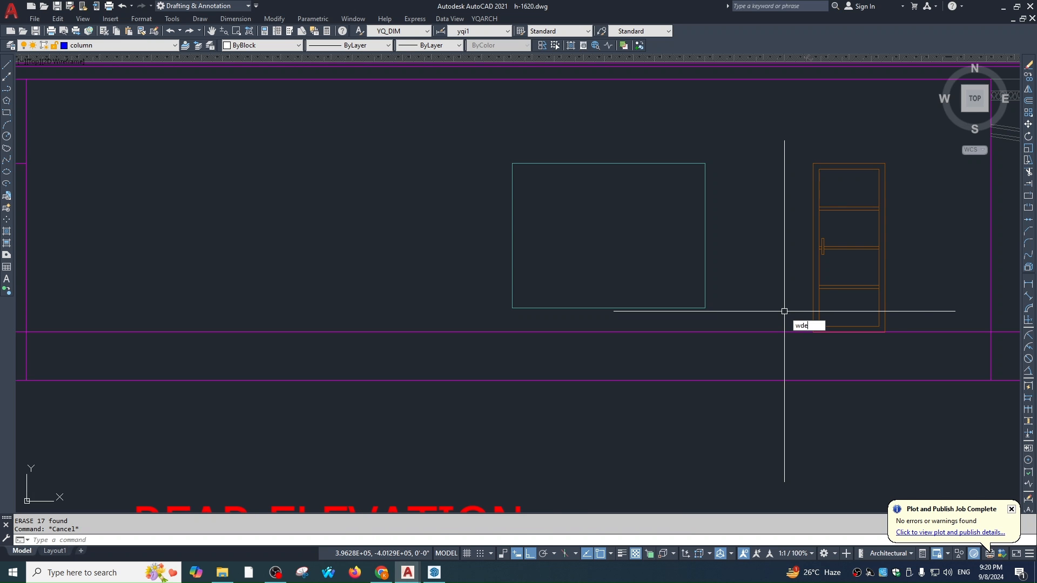
key("Return")
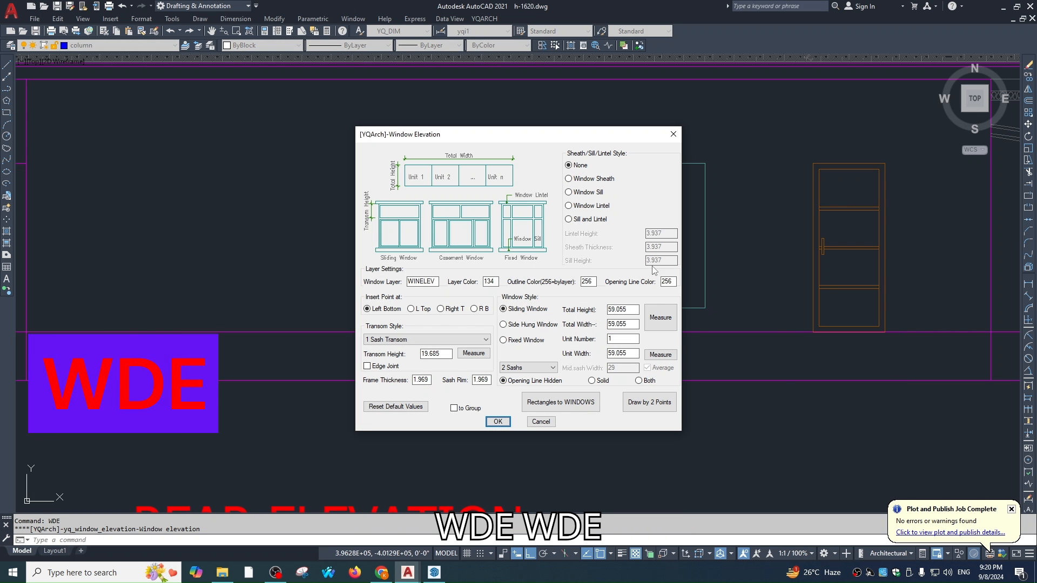
left_click(648, 402)
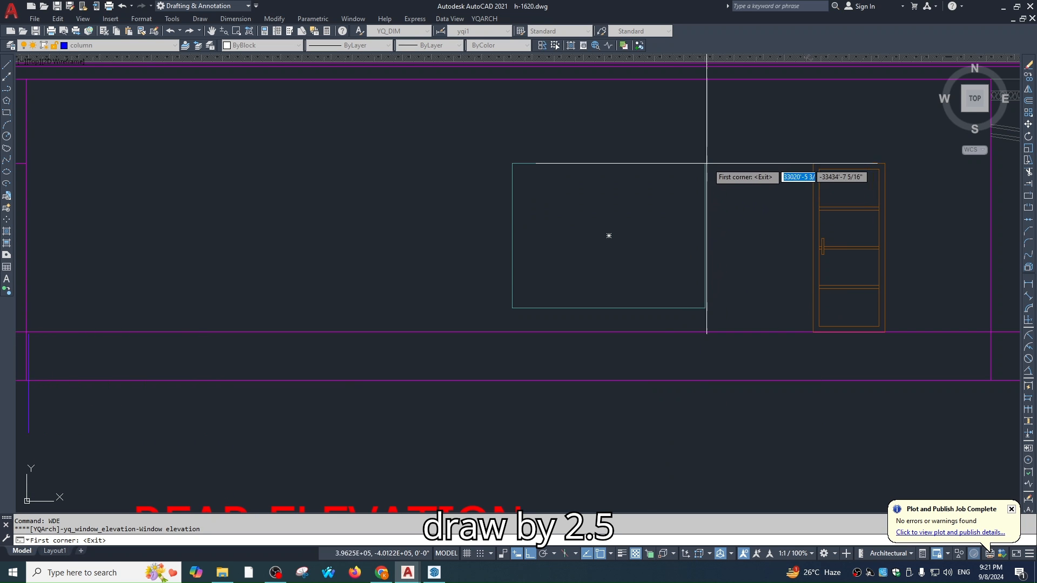
left_click(705, 163)
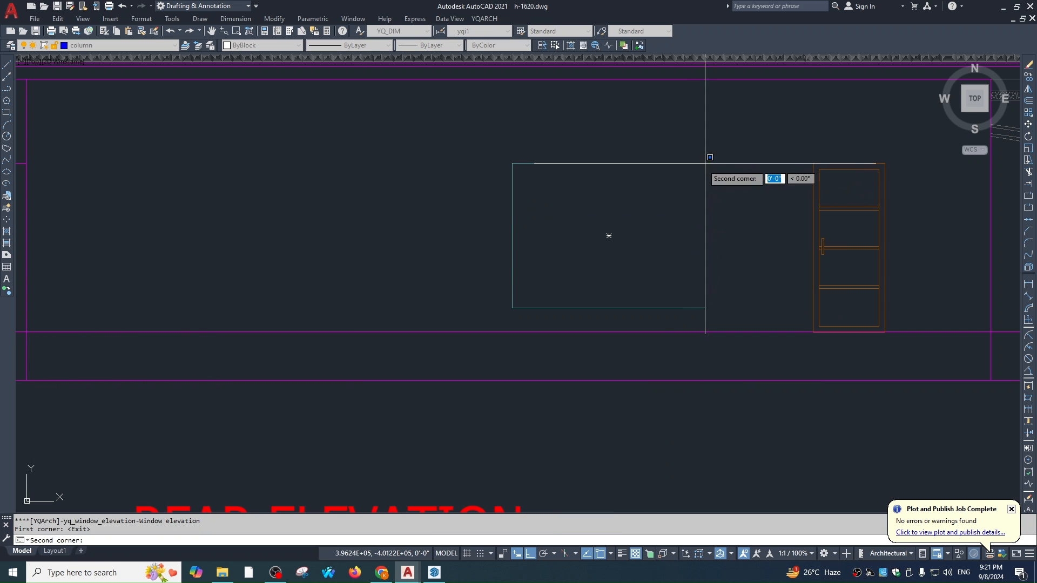
left_click(516, 308)
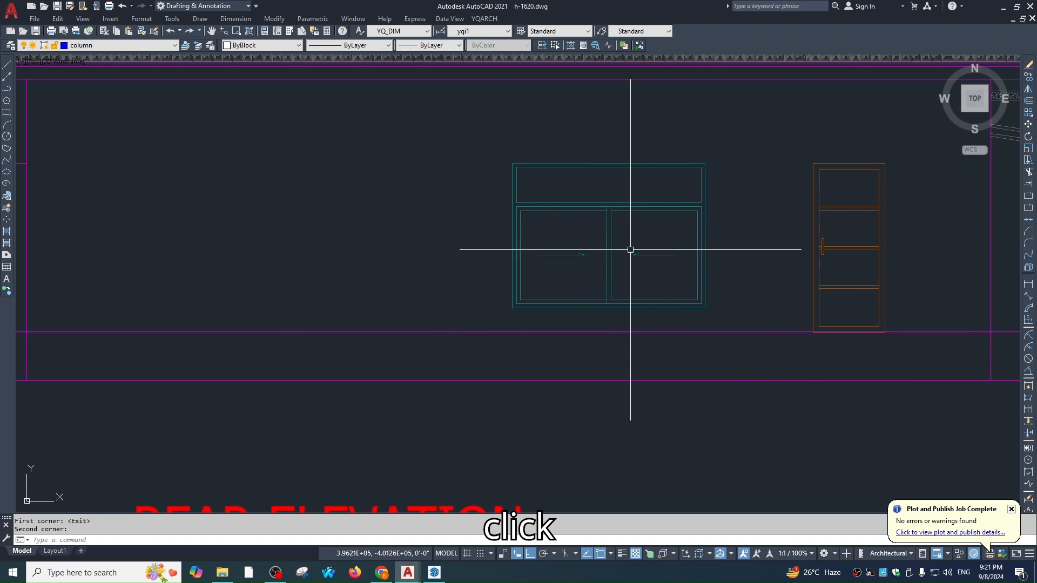
Stretch the new window's transom bar and sash tops up to the top edge of the outer frame.
type("s")
key("Return")
scroll(713, 195, "up", 2)
left_click(727, 187)
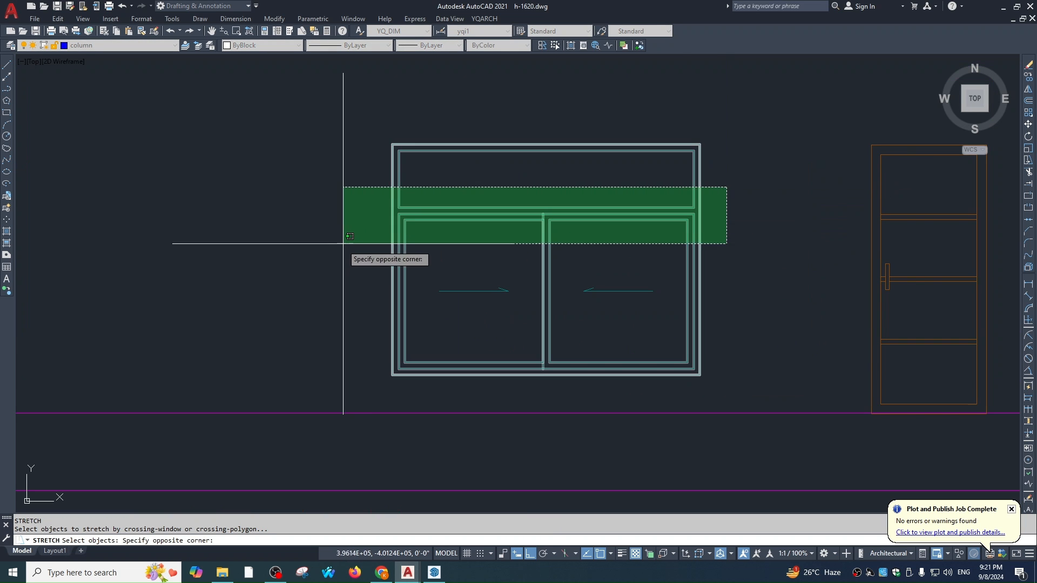
left_click(343, 243)
key("Return")
left_click(694, 208)
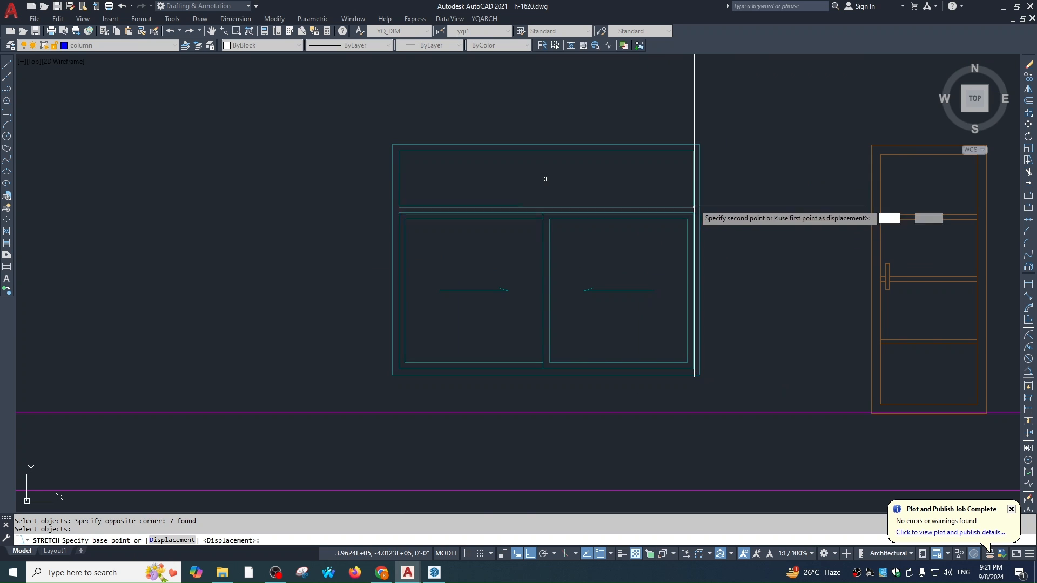
left_click(693, 144)
key("Escape")
Erase the collapsed transom outline at the window's top edge, leaving only the outer frame and two sliding sashes.
scroll(691, 148, "up", 3)
left_click(710, 145)
left_click(671, 144)
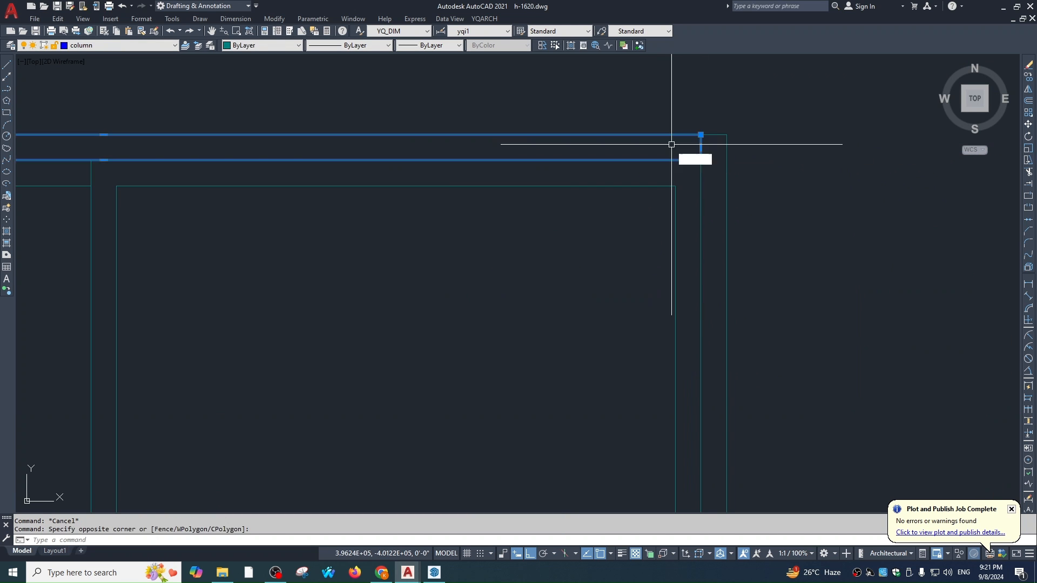
type("e")
key("Return")
scroll(840, 306, "down", 5)
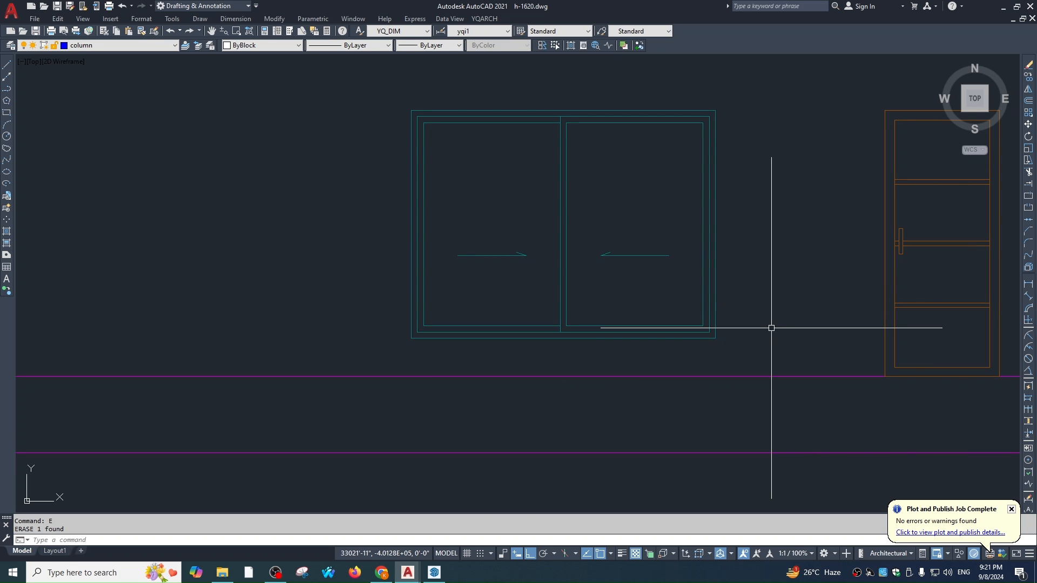
key("Escape")
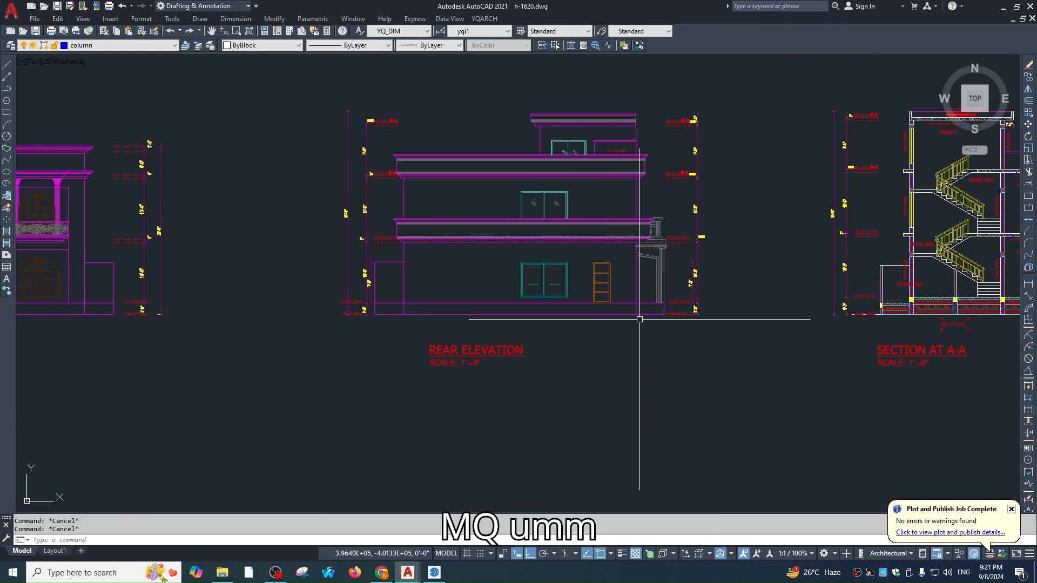
Insert a 3-row, 3-column curtain wall elevation, total height 120 and total width 96, between the rear elevation and Section A-A.
type("MQ")
key("Return")
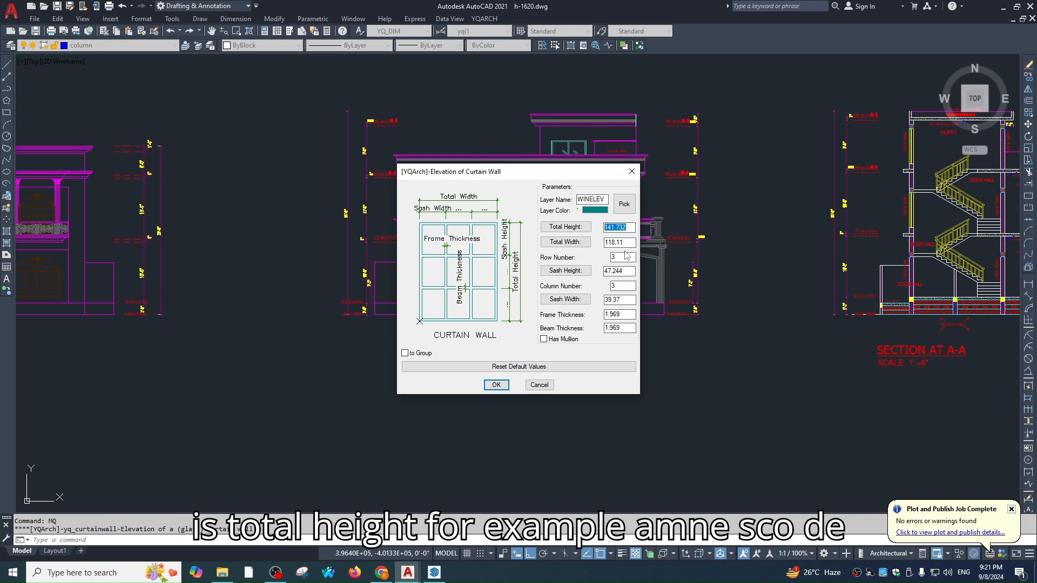
key("BackSpace")
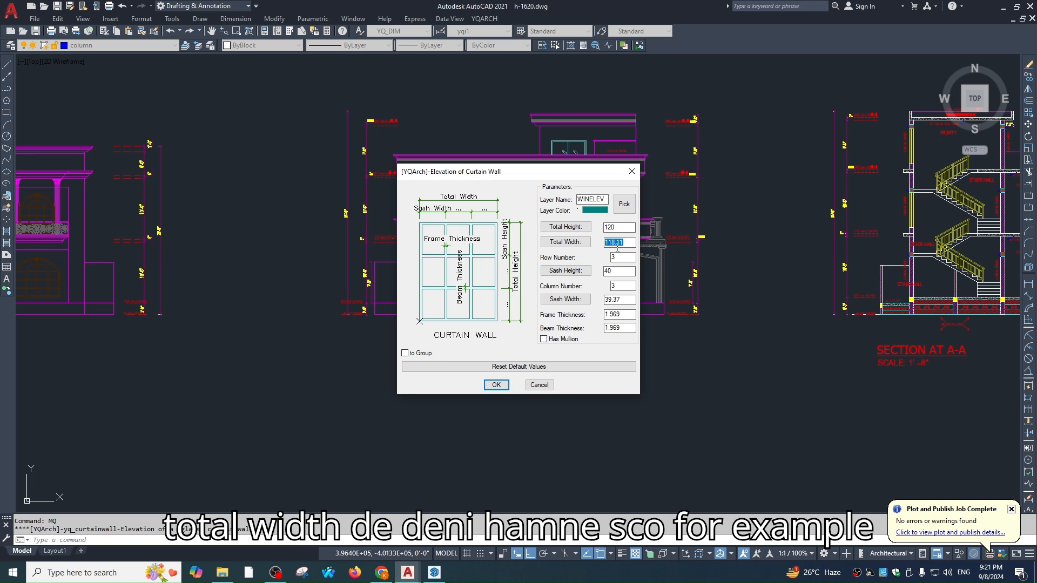
type("6")
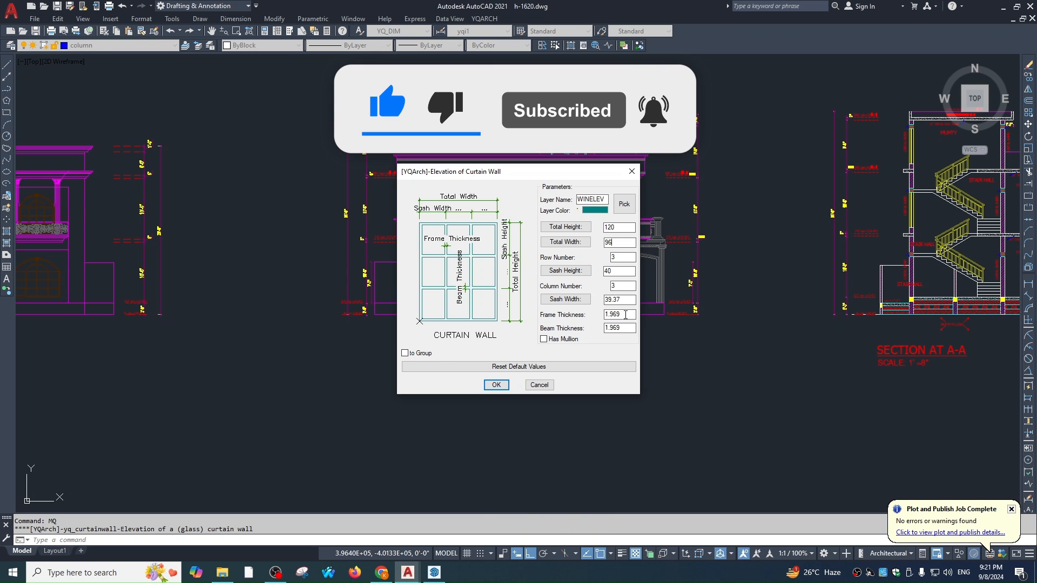
left_click(496, 384)
middle_click_drag(705, 371, 671, 290)
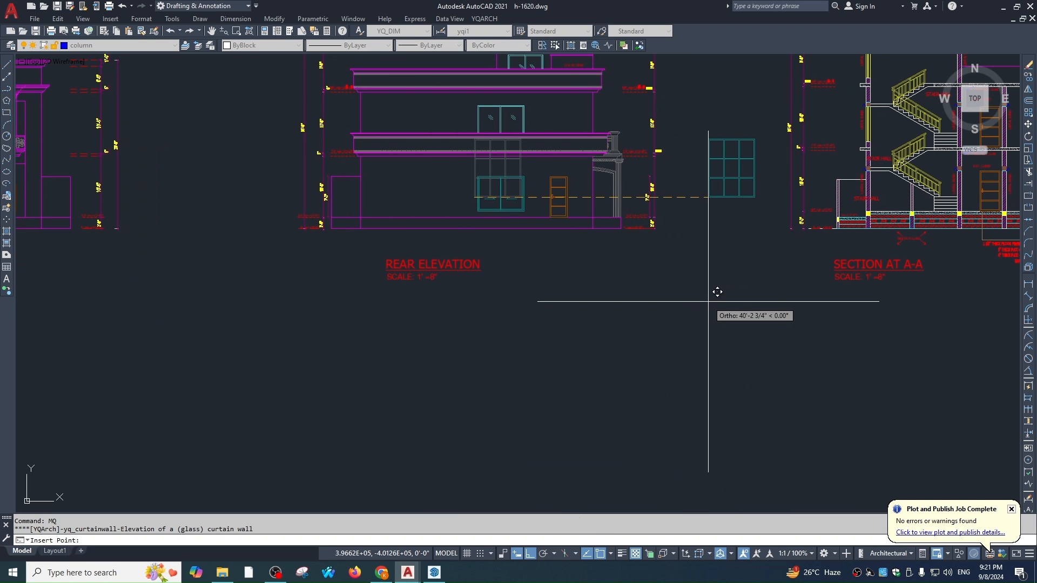
key("Escape")
scroll(765, 192, "up", 5)
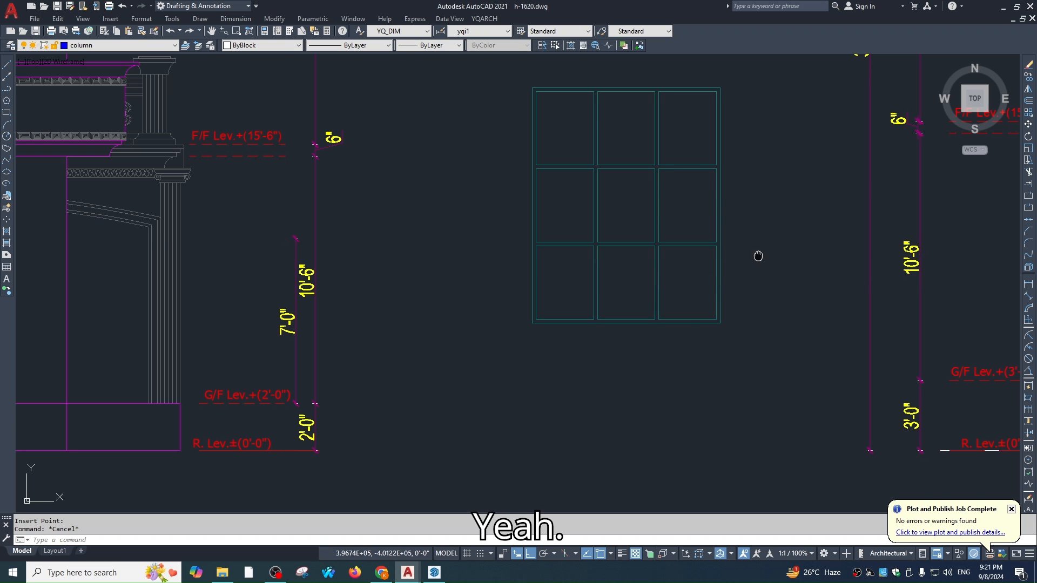
middle_click_drag(757, 255, 741, 301)
key("Escape")
Add linear dimensions for the curtain wall's height along its right side and its width above the top edge.
type("dli")
key("space")
key("space")
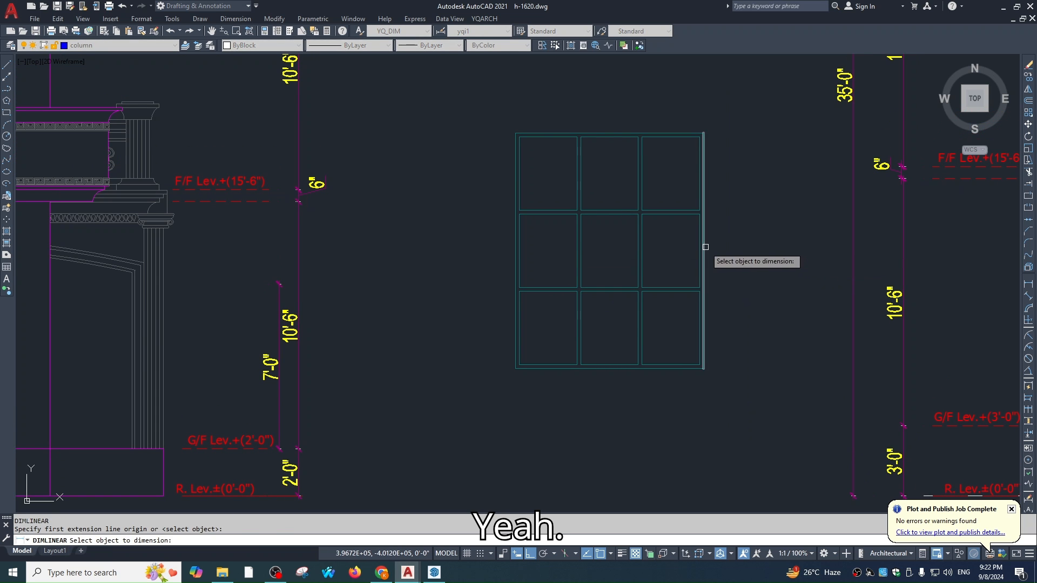
left_click(703, 247)
left_click(727, 251)
key("space")
key("space")
left_click(645, 133)
left_click(651, 109)
key("Escape")
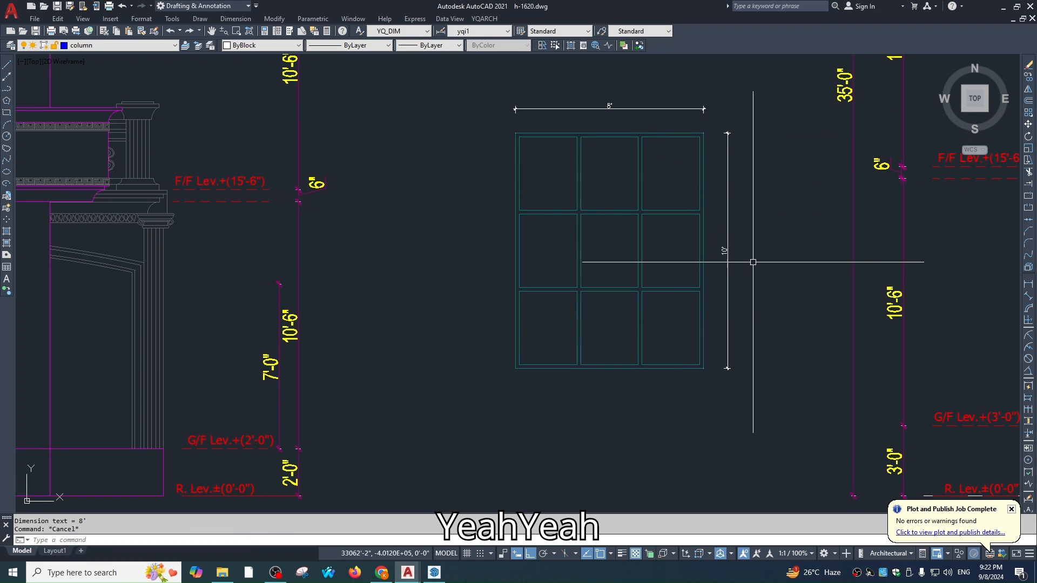
Erase the curtain wall's height and width dimensions.
left_click(739, 123)
left_click(721, 202)
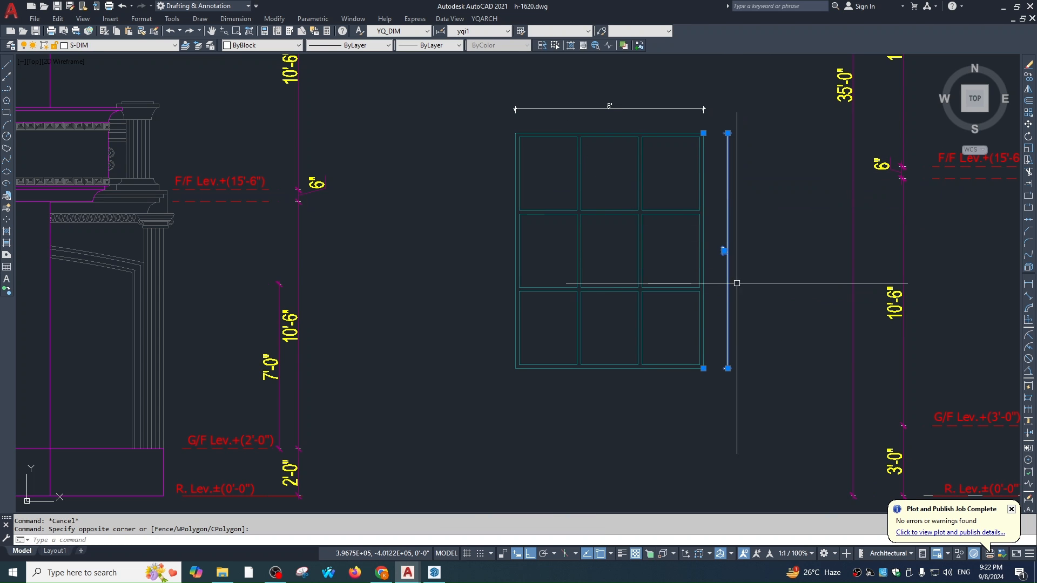
type("e")
key("space")
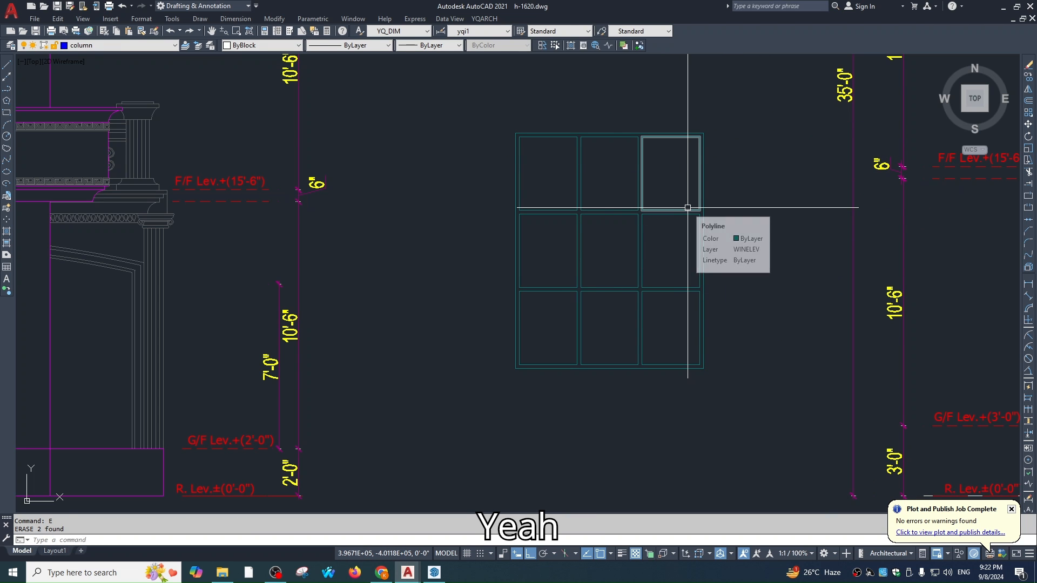
Measure the beam thickness between the curtain wall's upper and middle panes with a linear dimension, without placing it.
key("Escape")
type("dli")
key("space")
scroll(679, 203, "up", 1)
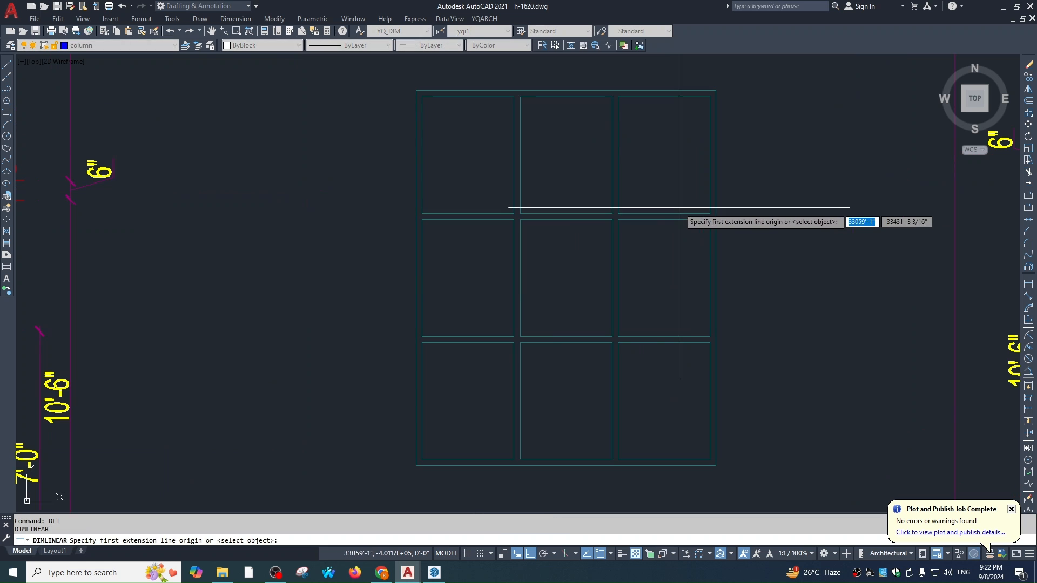
left_click(677, 215)
left_click(676, 220)
scroll(666, 222, "up", 4)
scroll(666, 222, "down", 5)
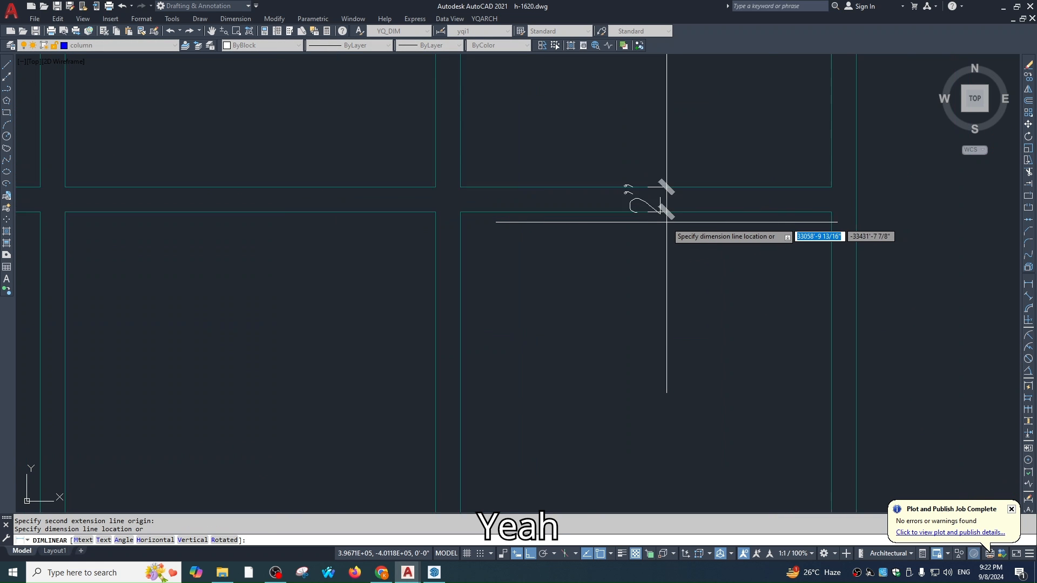
key("Escape")
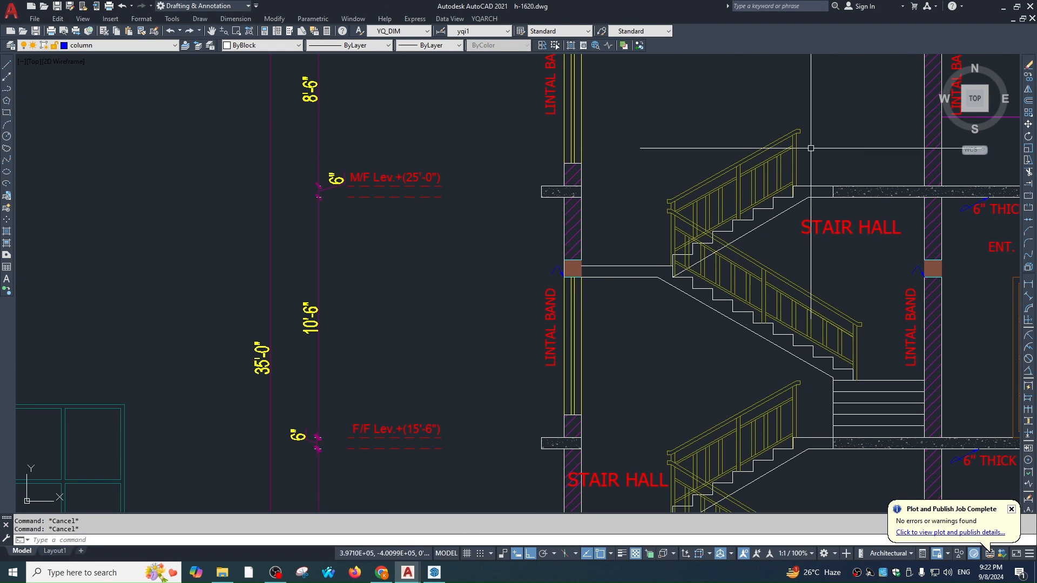
Erase the handrails, columns and most balusters of the banister on the flight rising to the F/F level in Section A-A.
middle_click_drag(767, 282, 718, 213)
middle_click_drag(731, 361, 715, 236)
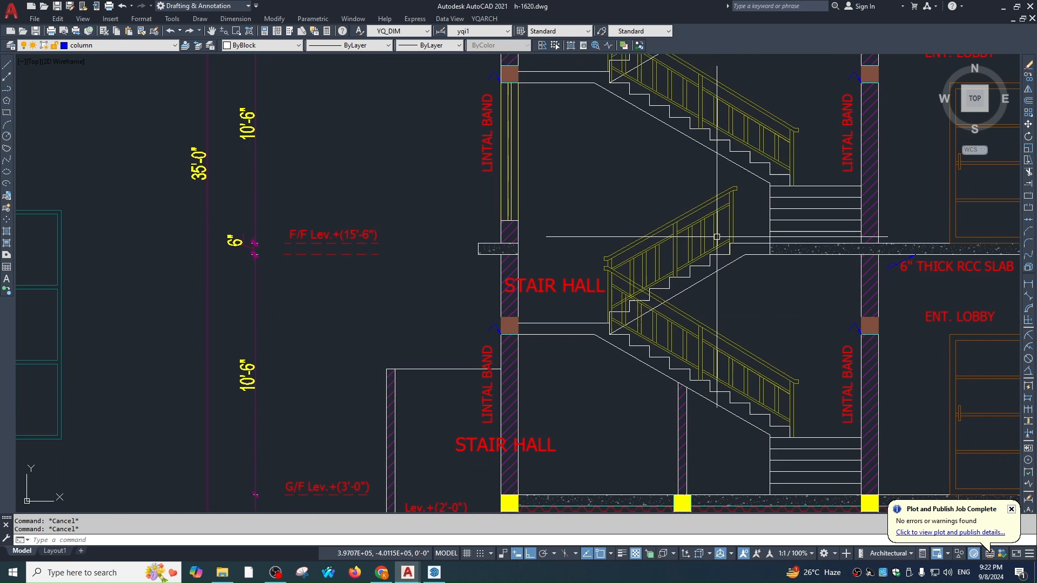
scroll(721, 232, "up", 4)
left_click(775, 108)
left_click(636, 220)
key("Delete")
left_click(641, 162)
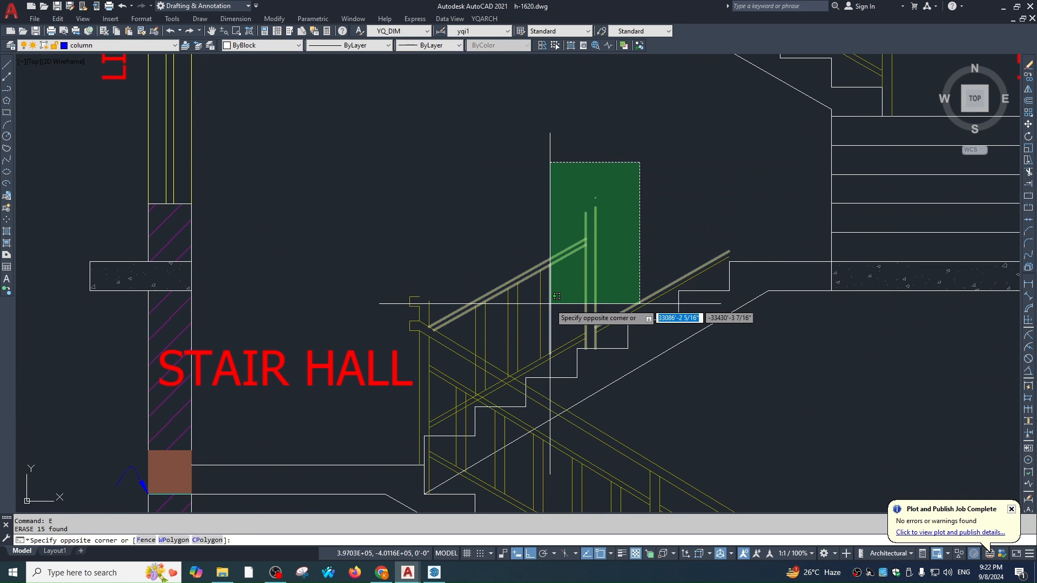
left_click(549, 301)
key("Delete")
left_click(577, 244)
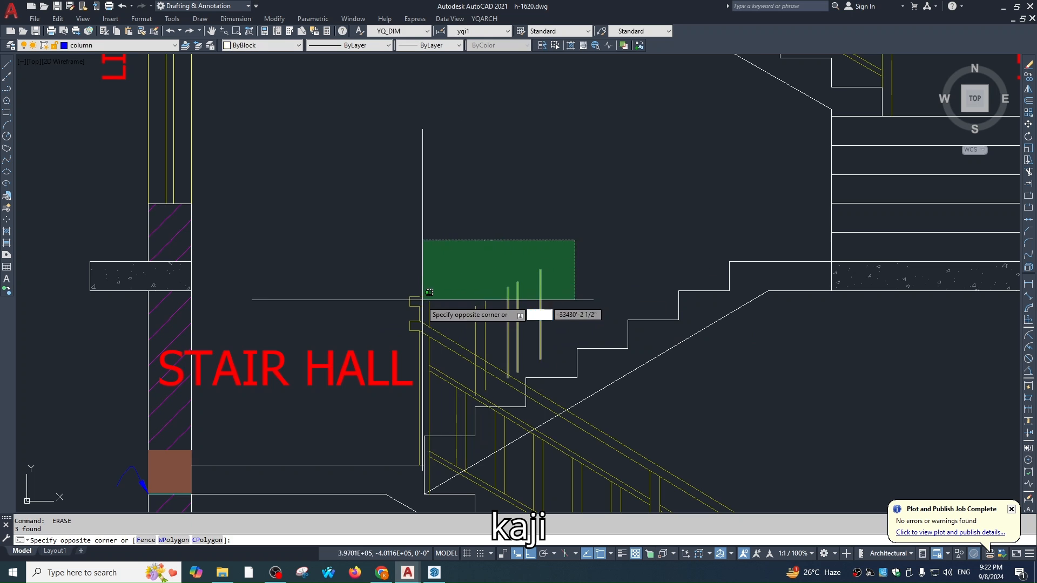
left_click(423, 301)
key("Delete")
Erase the remaining baluster, post and handrail end pieces of that banister, keeping the banister of the lower flight.
scroll(481, 296, "up", 2)
left_click(493, 257)
left_click(443, 338)
key("Delete")
left_click(423, 257)
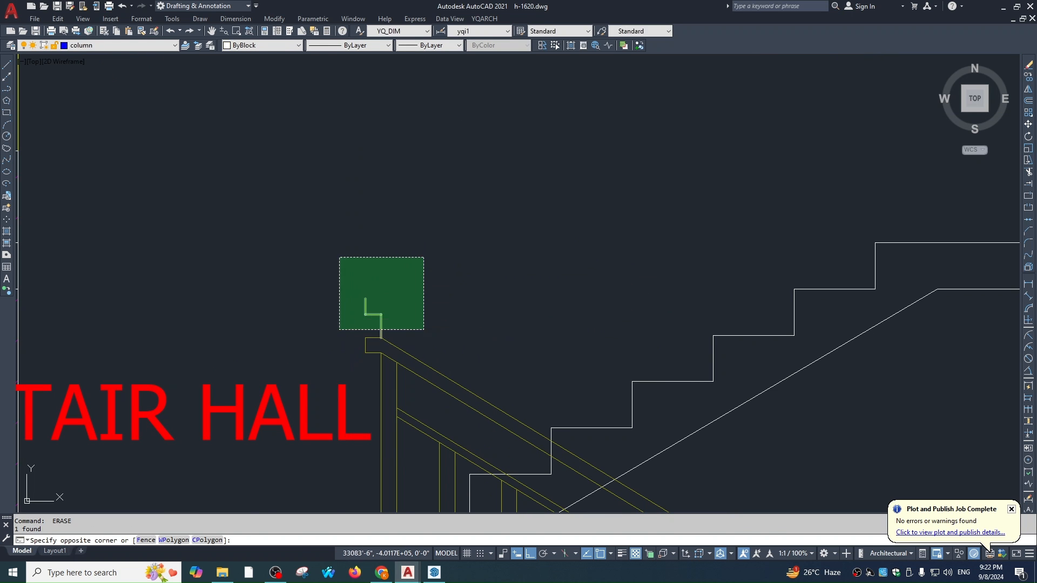
left_click(338, 329)
key("Delete")
middle_click_drag(472, 372, 530, 198)
scroll(530, 314, "up", 2)
left_click(515, 299)
left_click(465, 303)
type("e")
key("space")
scroll(488, 302, "down", 2)
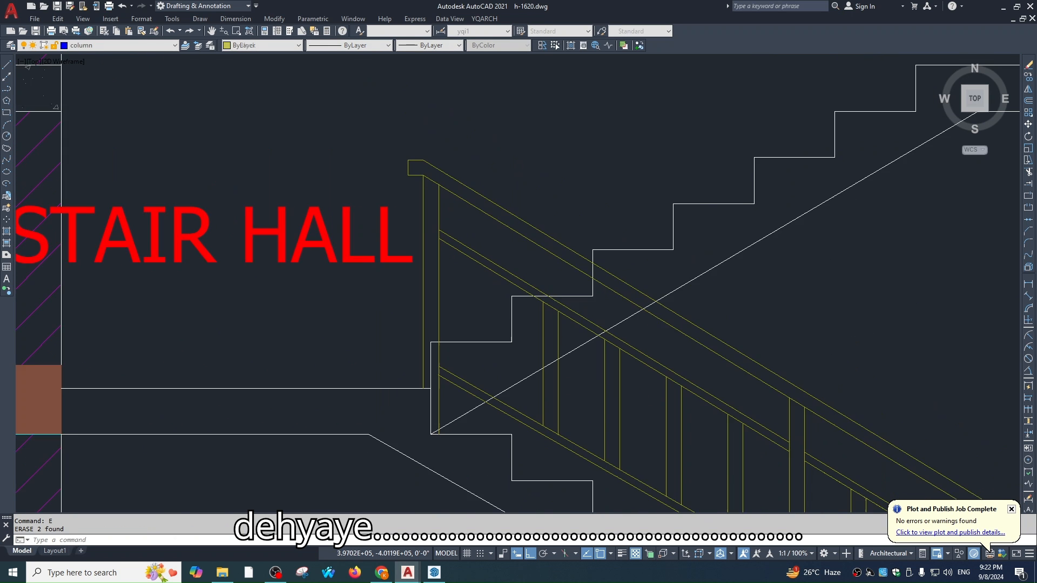
key("Escape")
Draw a banister elevation with default settings from the F/F landing's edge down to the lowest step of the cleared flight.
scroll(497, 352, "down", 2)
middle_click_drag(594, 281, 584, 332)
scroll(585, 332, "down", 1)
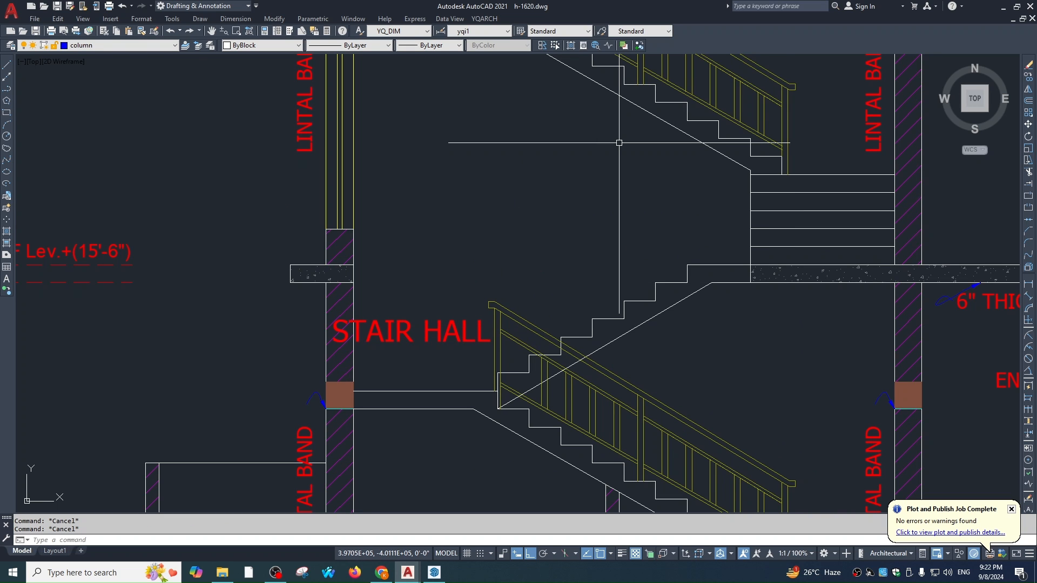
type("LG")
key("Return")
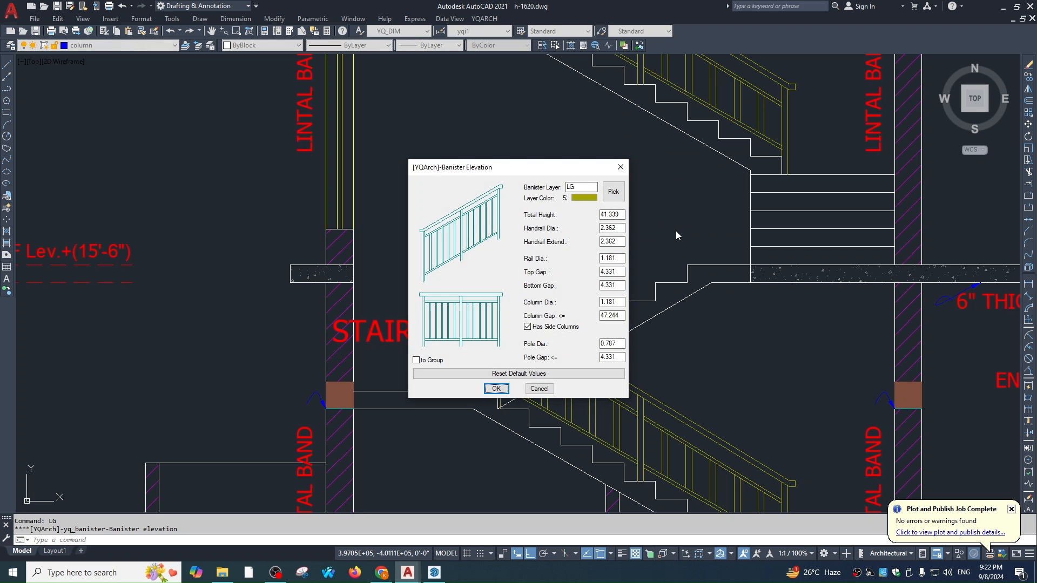
left_click(495, 389)
left_click(687, 264)
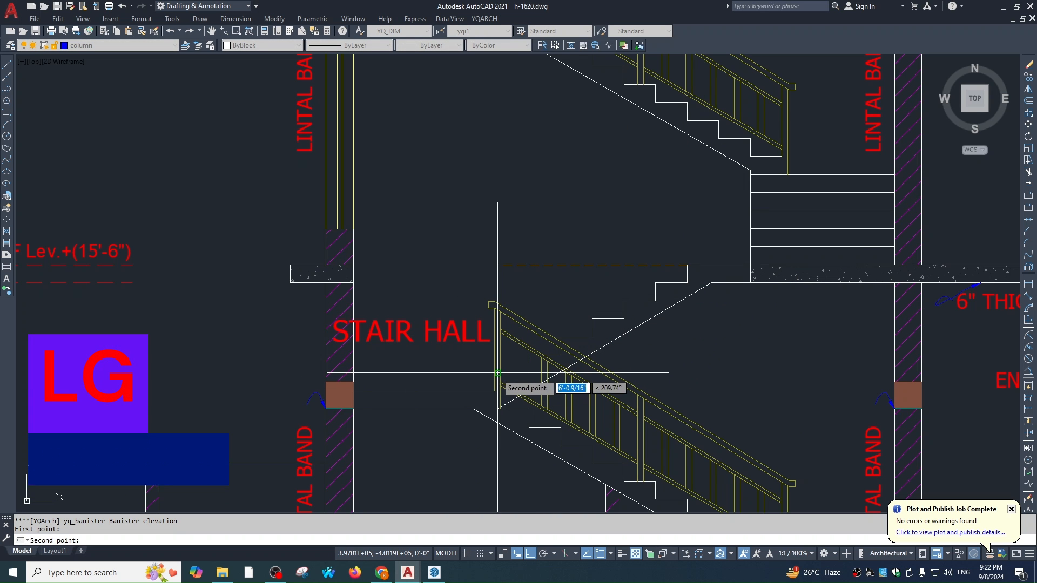
left_click(496, 378)
key("Escape")
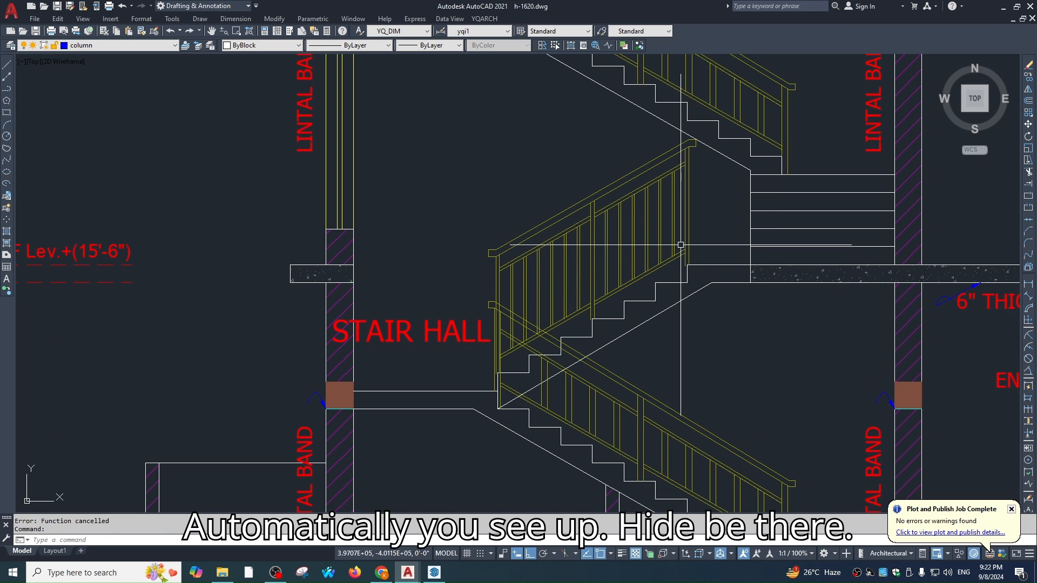
Draw a level banister elevation with a total height of 2'-6" on the F/F slab, just beyond the entrance lobby wall.
type("LG")
key("Return")
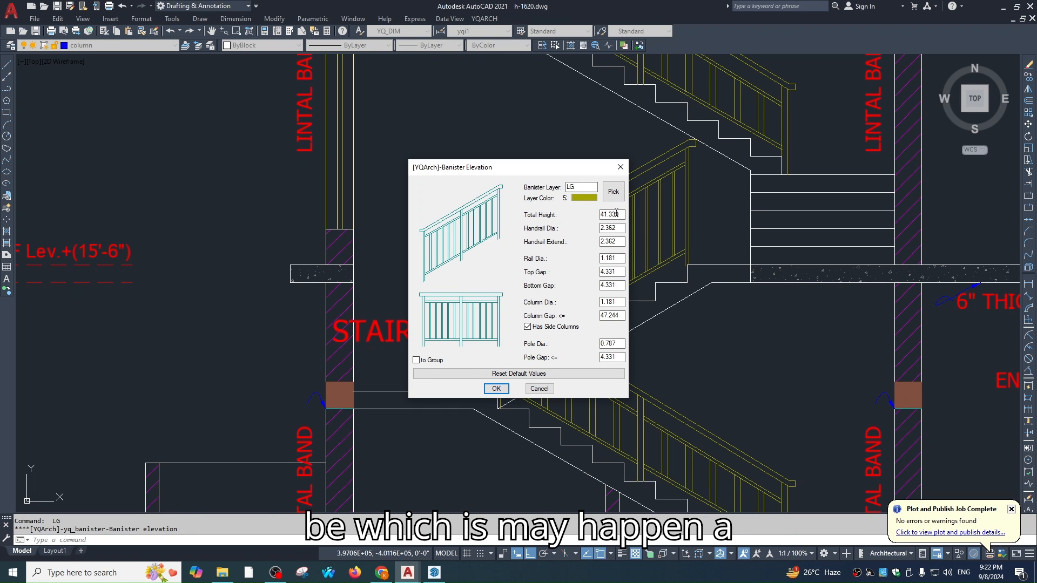
left_click_drag(623, 217, 553, 222)
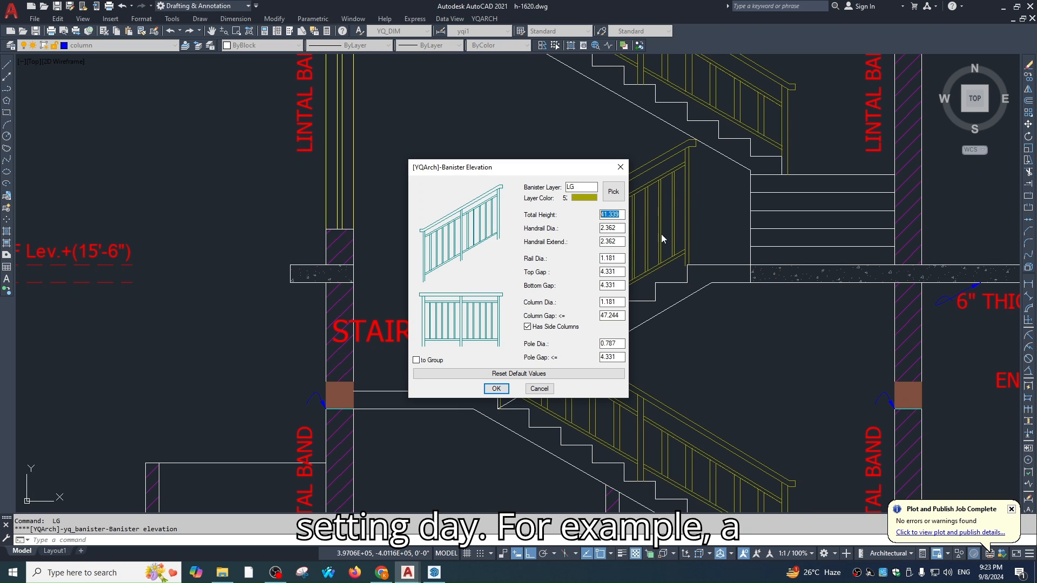
type("3")
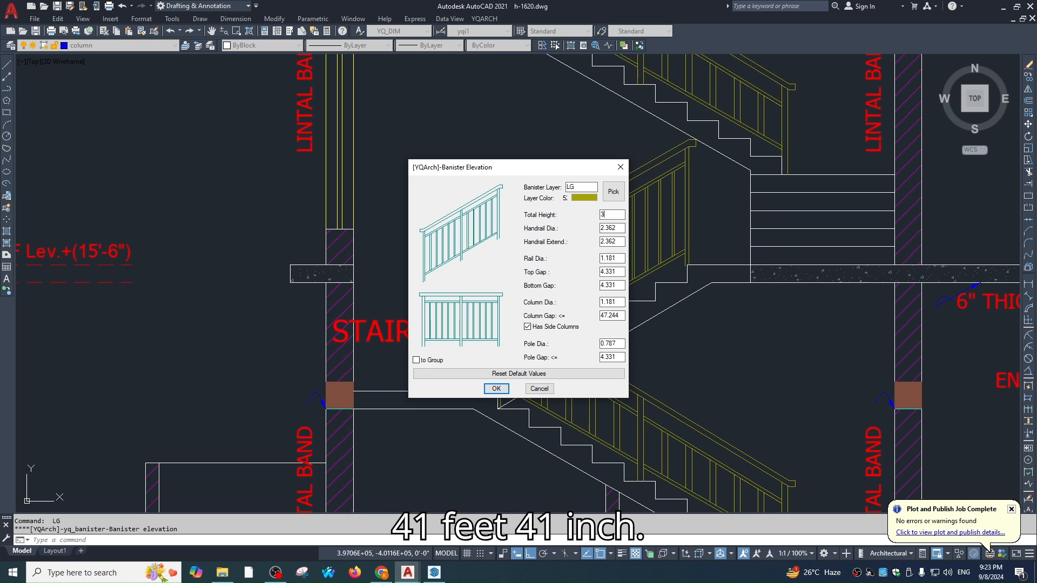
type("-0")
key("BackSpace")
key("BackSpace")
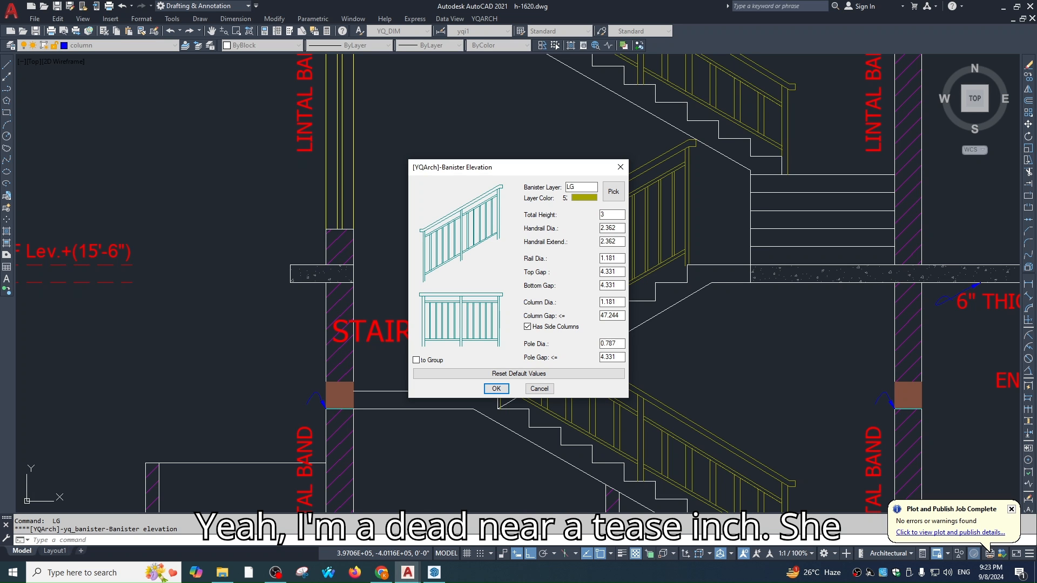
left_click(495, 388)
scroll(406, 275, "down", 4)
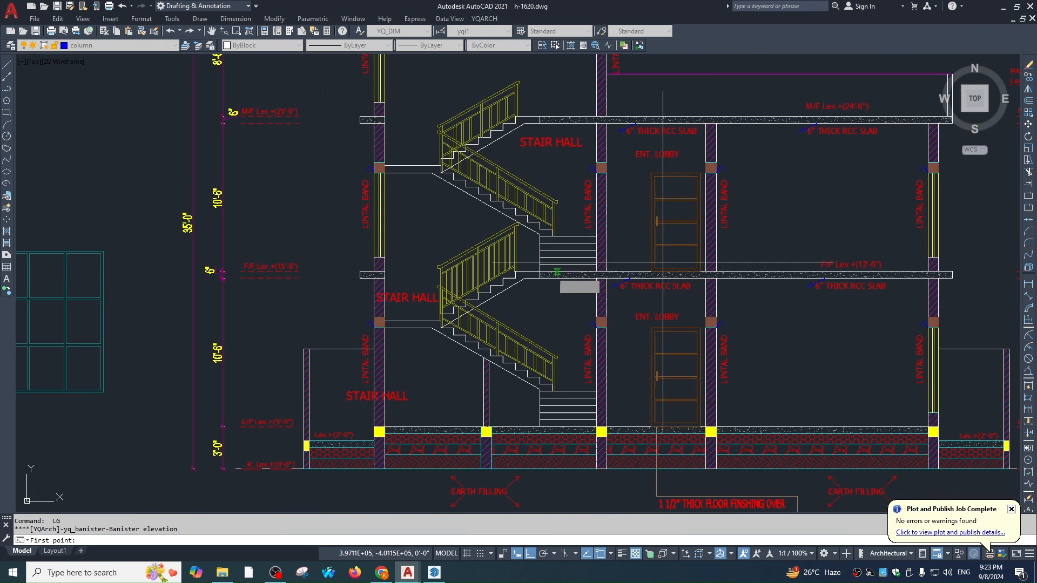
left_click(727, 276)
left_click(798, 274)
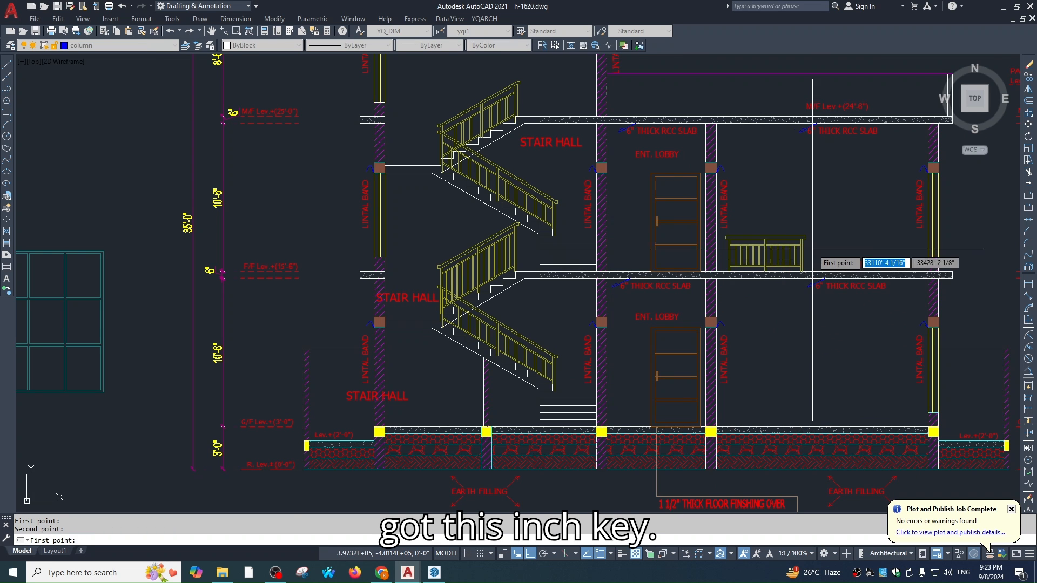
Add a linear dimension for the new banister's overall height, from handrail top to F/F slab, placed beside its end.
scroll(797, 262, "up", 5)
key("Escape")
type("dli")
key("Return")
left_click(743, 217)
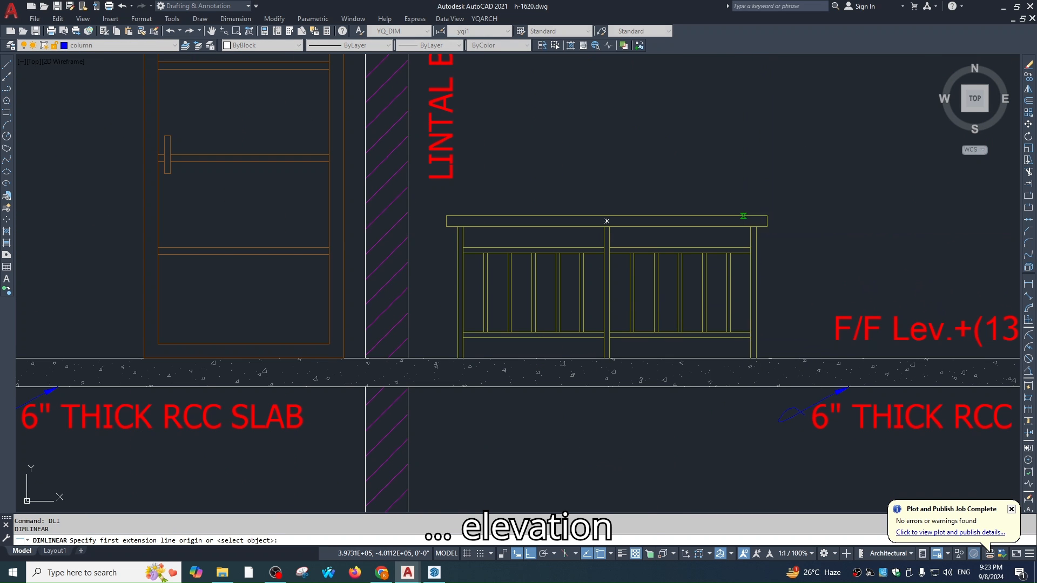
left_click(743, 359)
left_click(790, 292)
key("Escape")
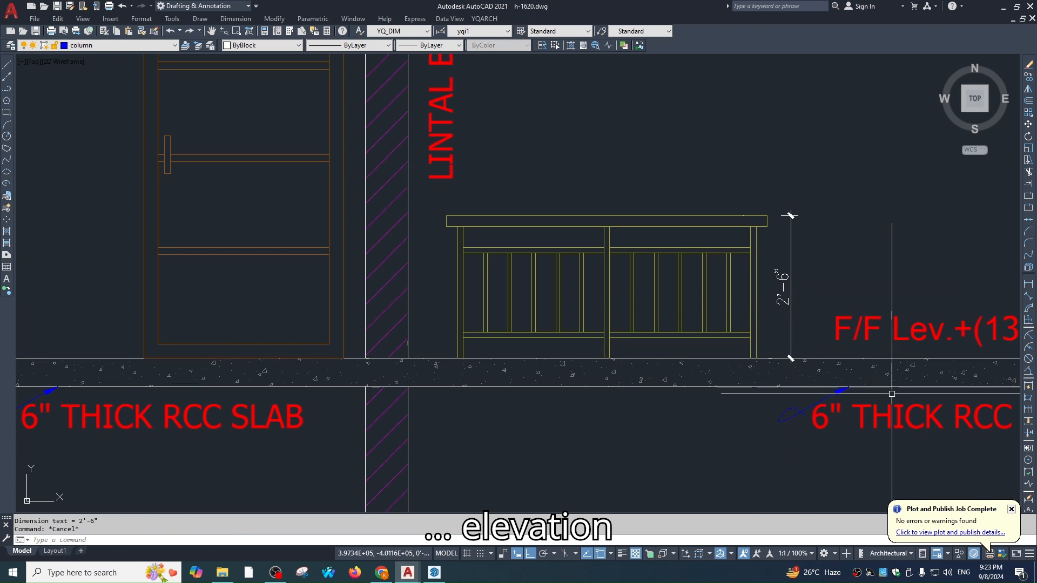
key("Escape")
Draw a cupboard elevation in Elevation mode by two corners, between the M/F slab and the parapet's top line at the inner parapet face.
scroll(799, 319, "down", 6)
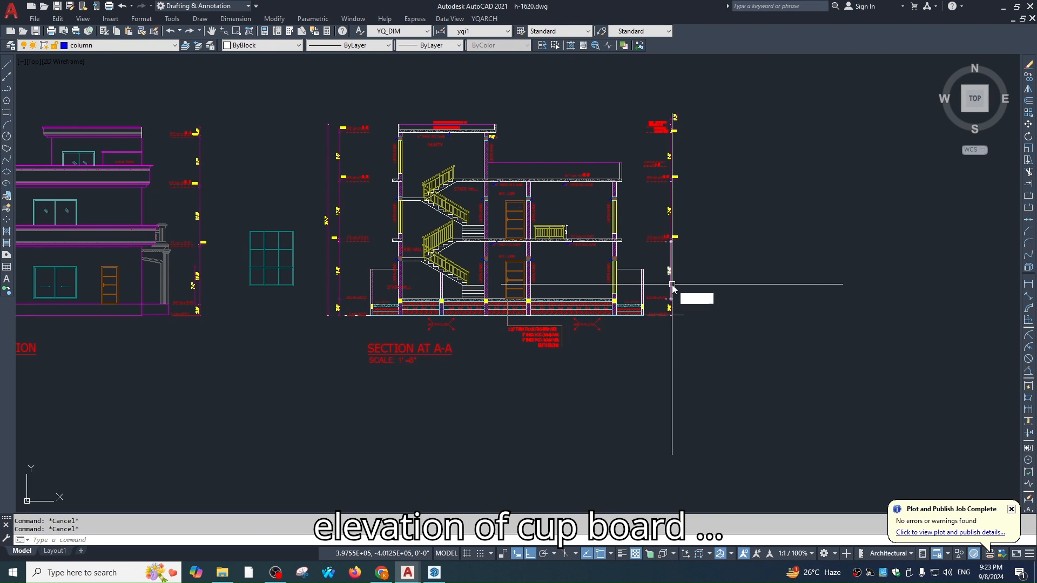
type("GZ")
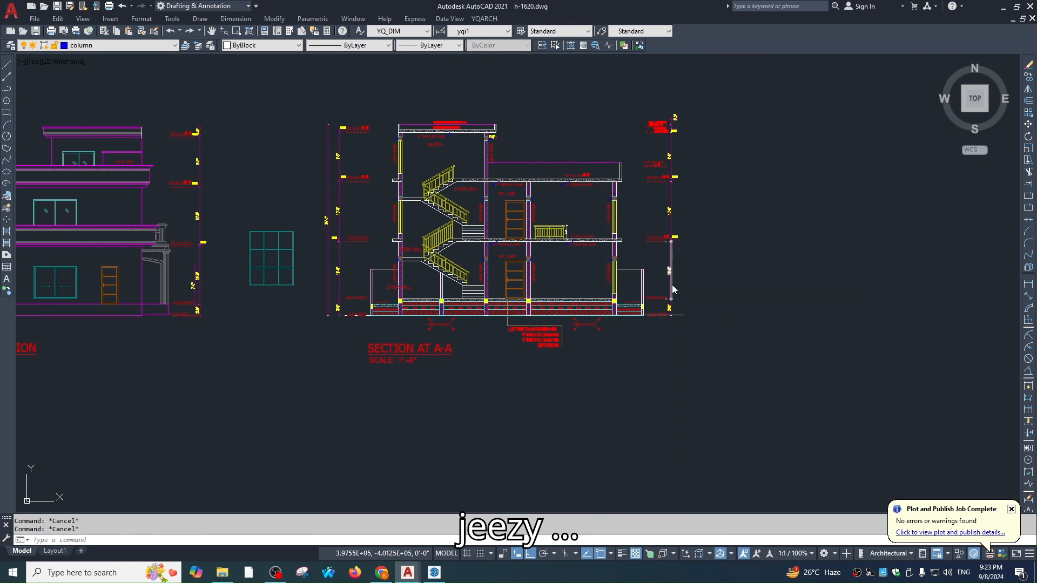
type("GZE")
key("Return")
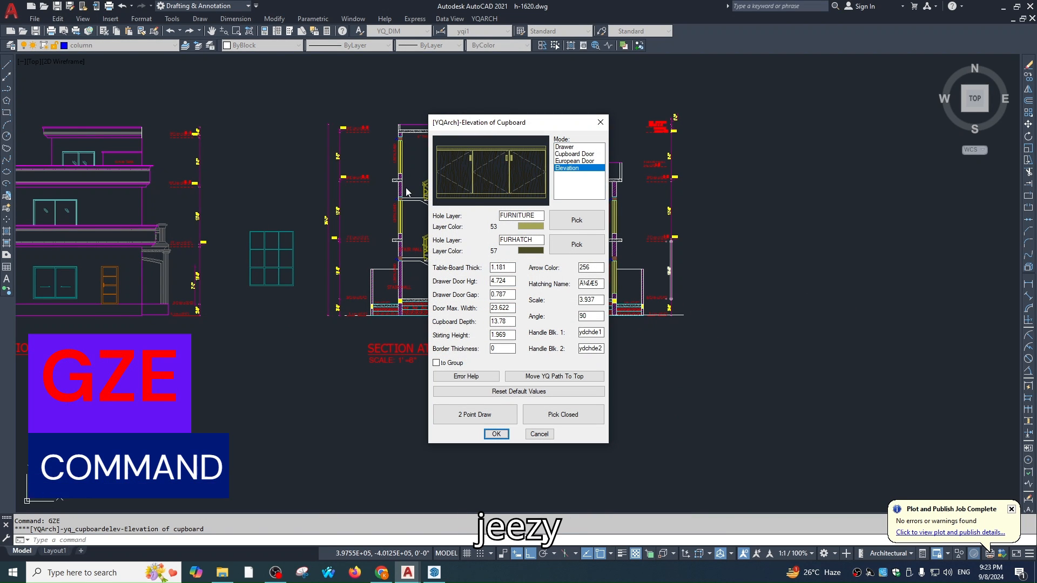
left_click(565, 148)
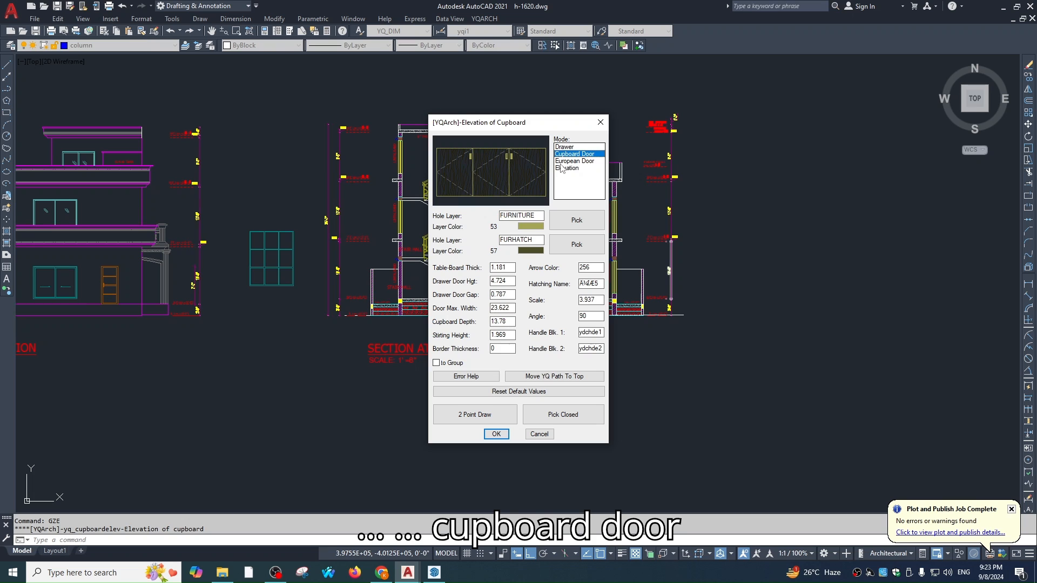
left_click(563, 170)
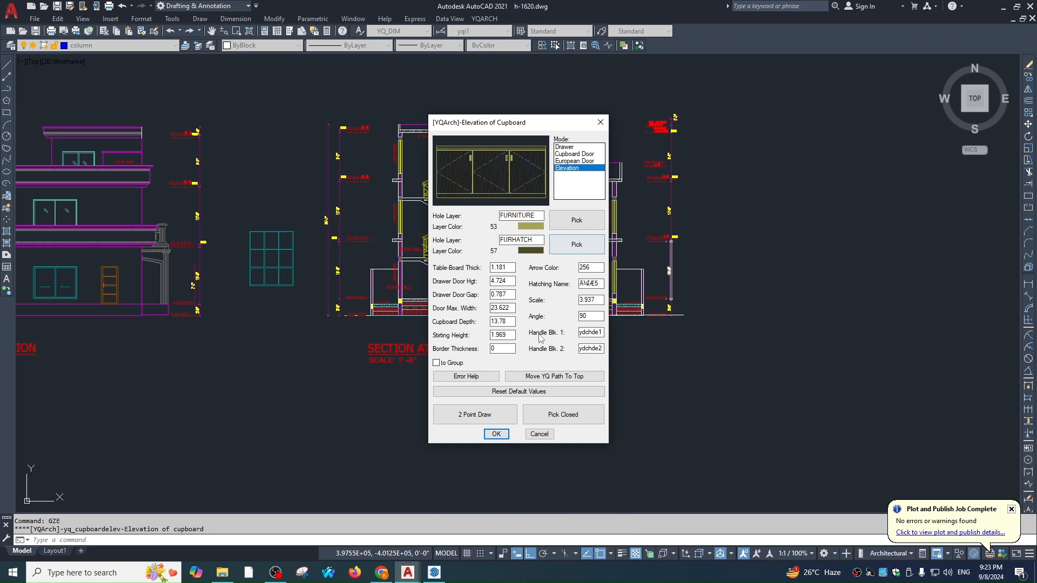
left_click(475, 414)
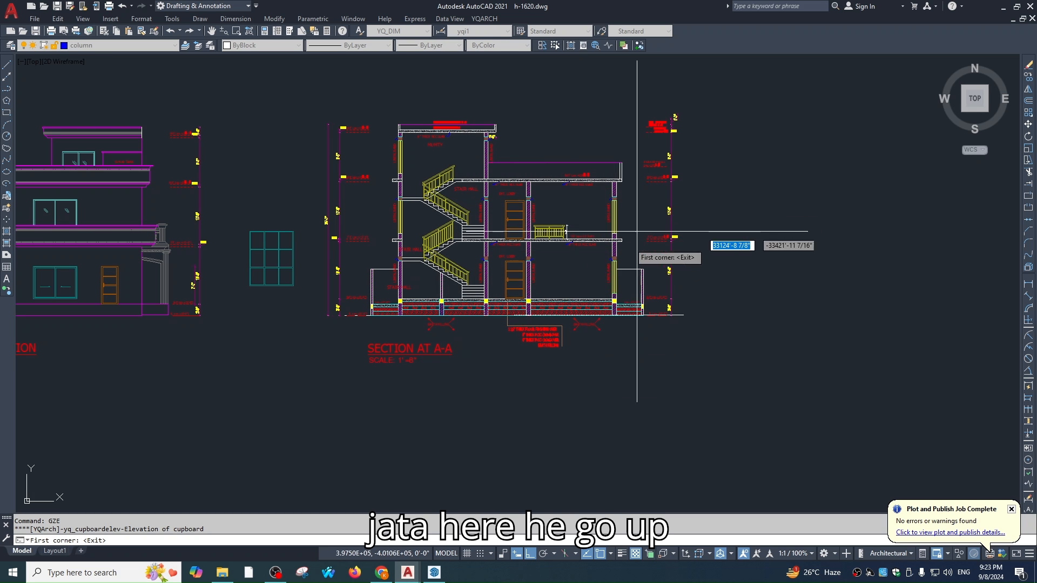
scroll(539, 264, "up", 5)
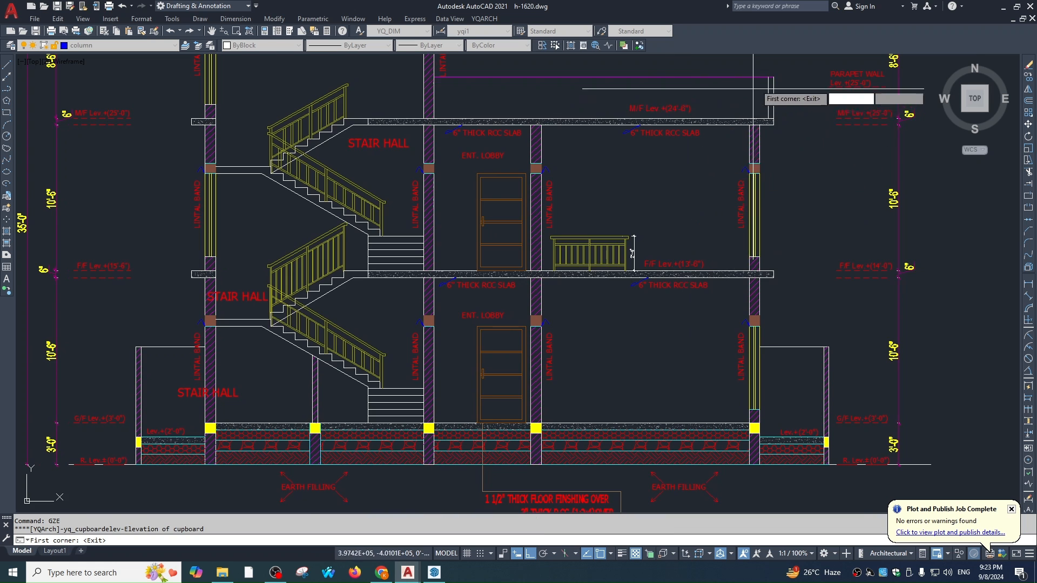
scroll(756, 81, "up", 2)
left_click(666, 145)
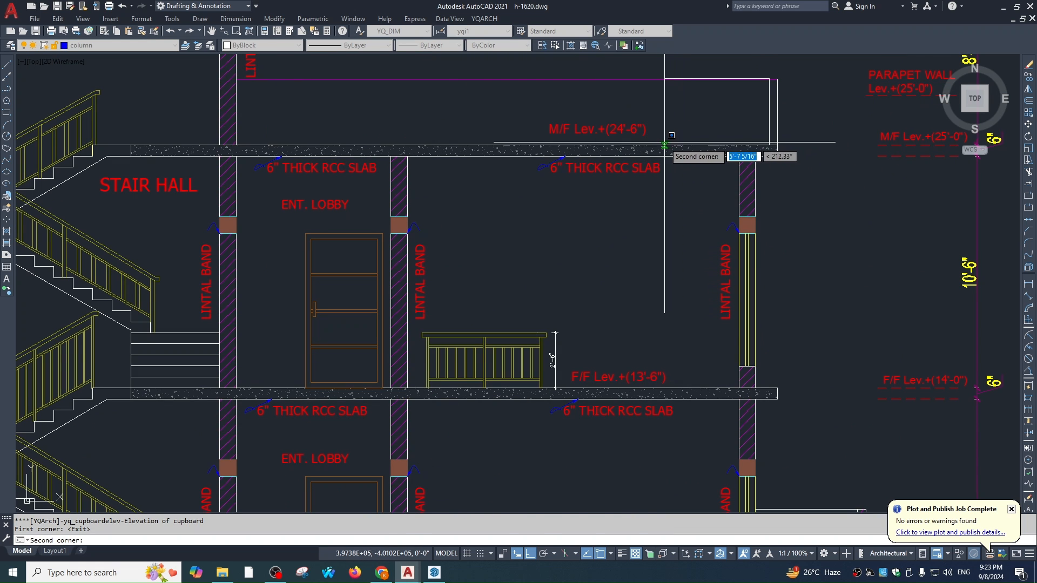
left_click(767, 81)
scroll(722, 157, "up", 5)
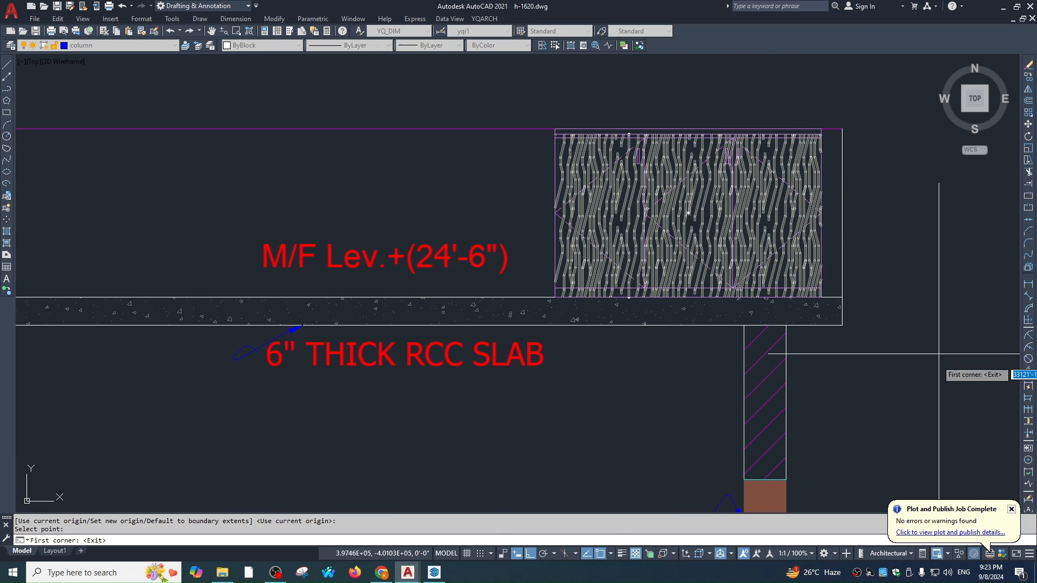
key("Escape")
Erase the DRAWING / DINING label, its G/F level text and the room's vertical dimensions in the upper-row section with the drawing/dining room.
scroll(766, 238, "down", 8)
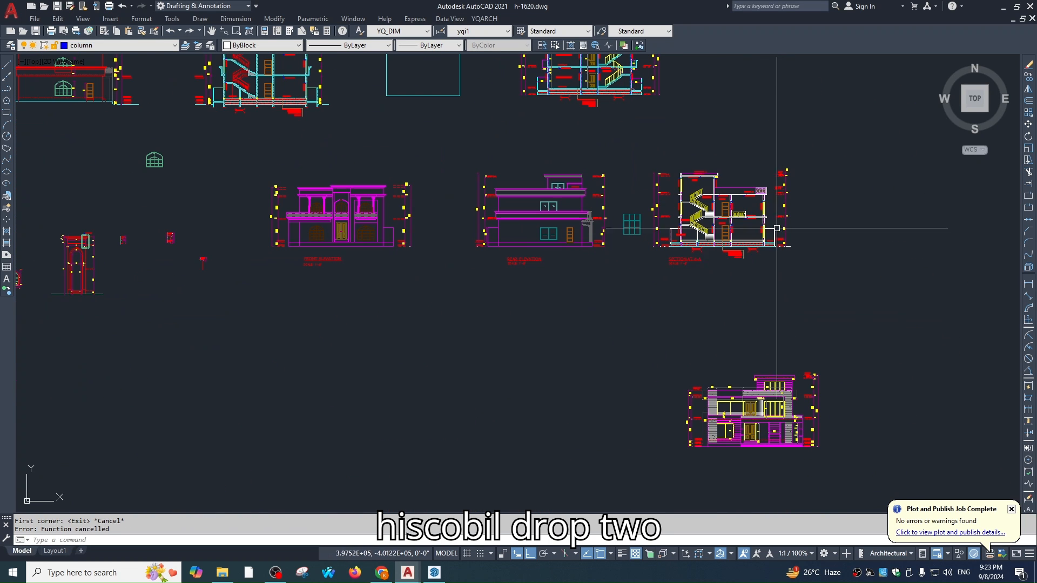
middle_click_drag(660, 309, 640, 367)
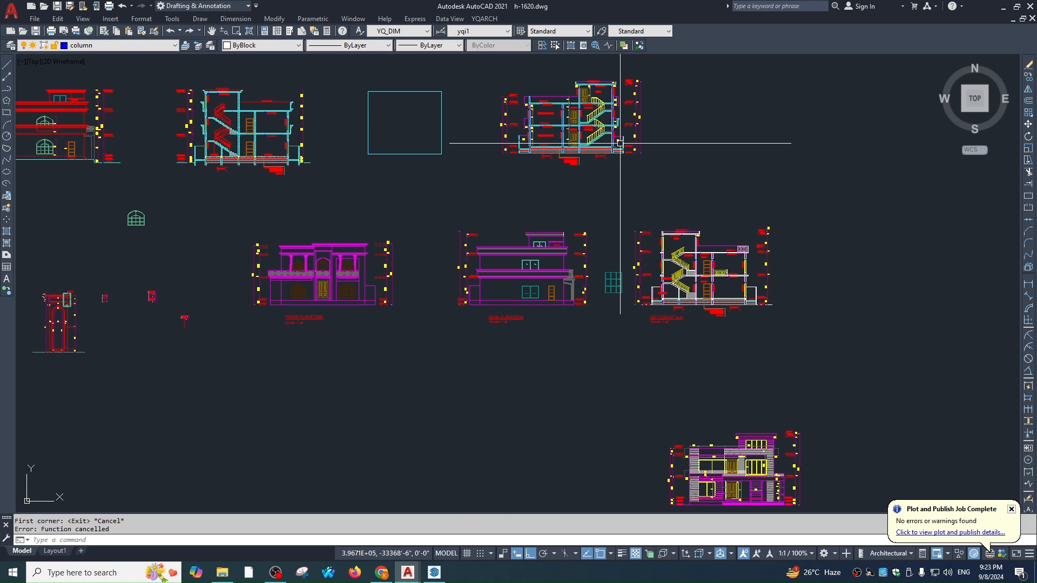
scroll(620, 142, "down", 2)
middle_click_drag(744, 377, 755, 289)
key("Escape")
middle_click_drag(600, 313, 879, 161)
key("Escape")
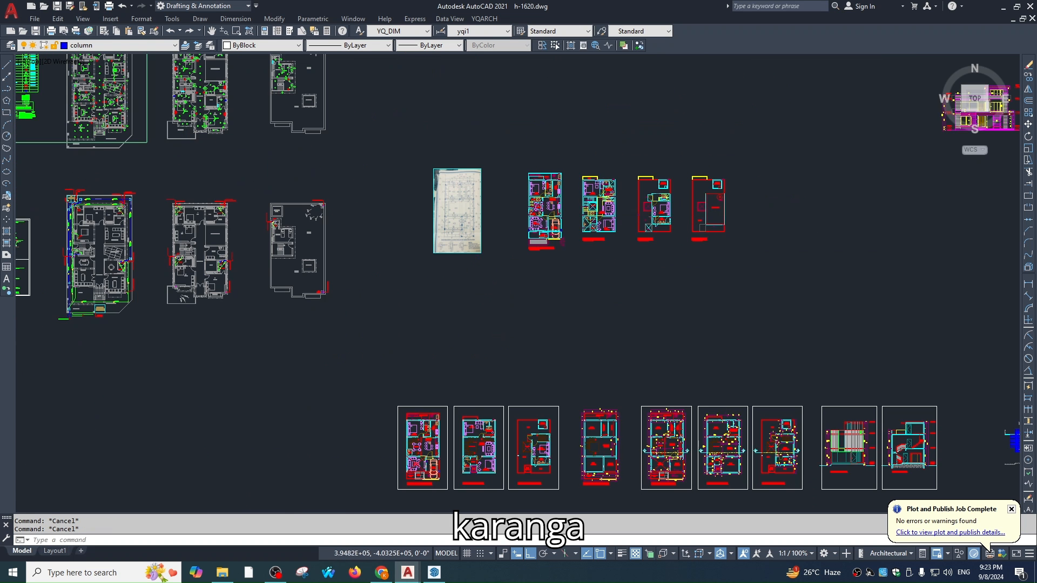
scroll(627, 415, "up", 5)
middle_click_drag(710, 207, 628, 429)
scroll(628, 414, "down", 5)
middle_click_drag(803, 258, 761, 271)
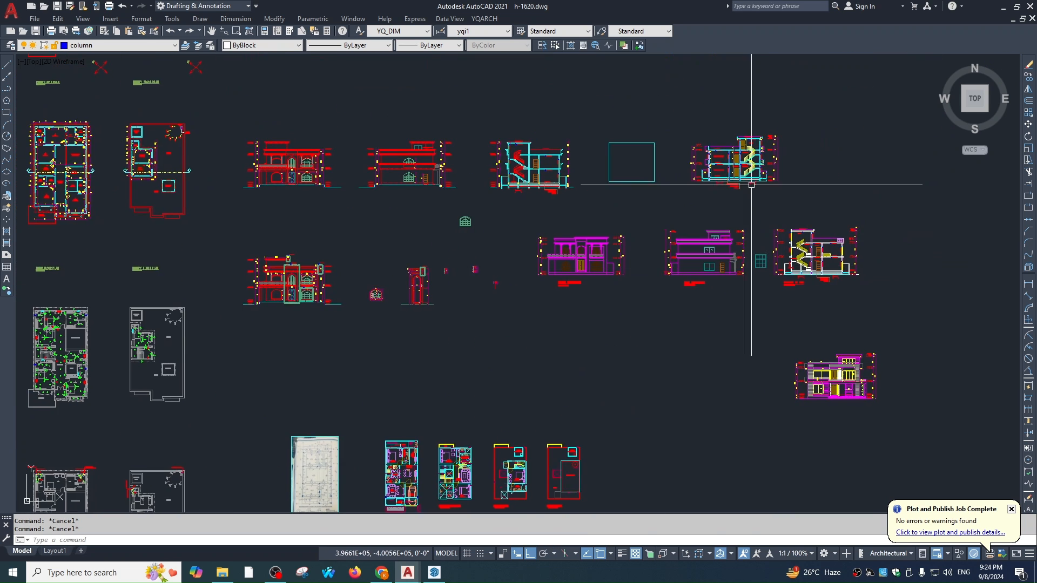
scroll(729, 161, "up", 8)
scroll(480, 376, "up", 2)
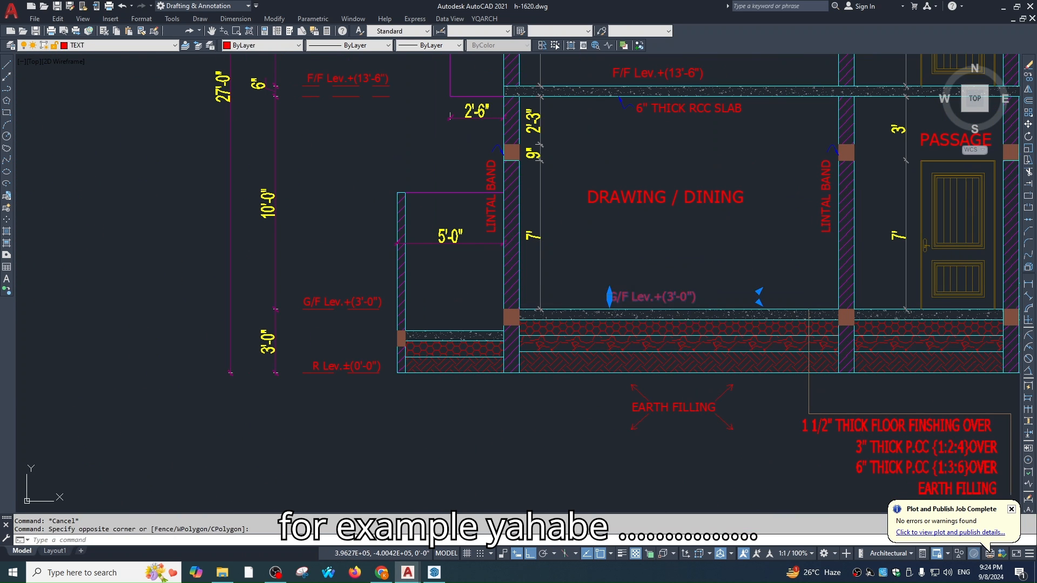
left_click(619, 272)
type("E")
key("Return")
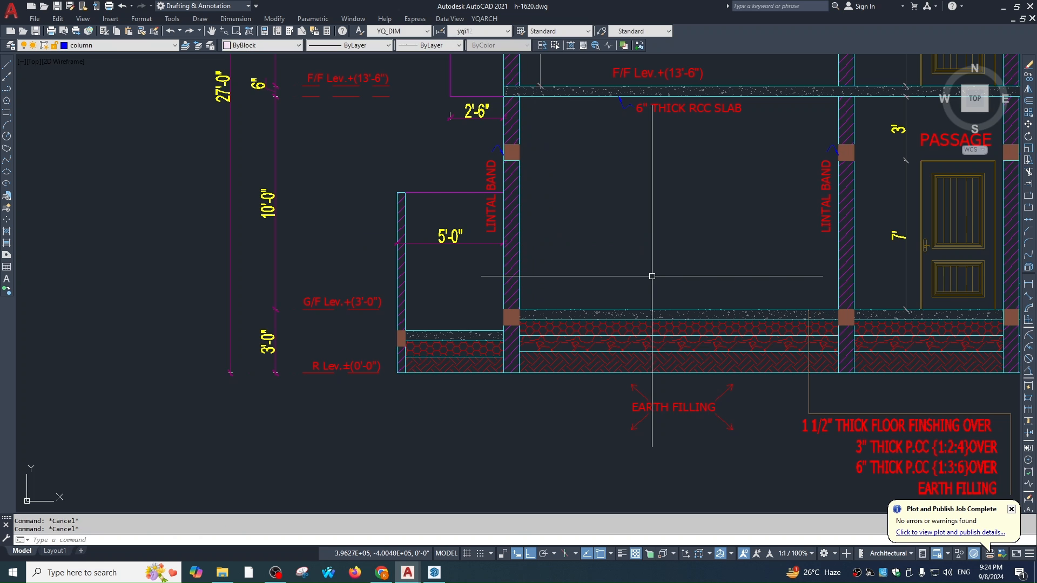
Offset the G/F floor line of the drawing/dining room 36 inches upward for the cupboard's countertop.
type("o")
key("Return")
type("36")
key("Return")
scroll(650, 308, "up", 2)
left_click(650, 309)
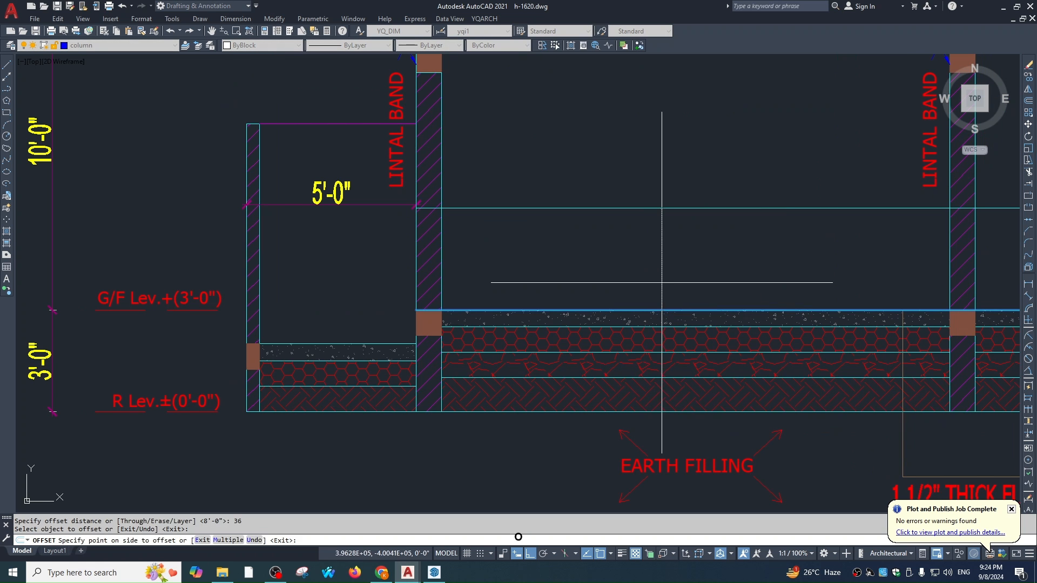
left_click(670, 253)
key("Return")
Offset the new countertop line 3 inches downward to give the countertop its thickness.
key("Return")
type("3")
key("Return")
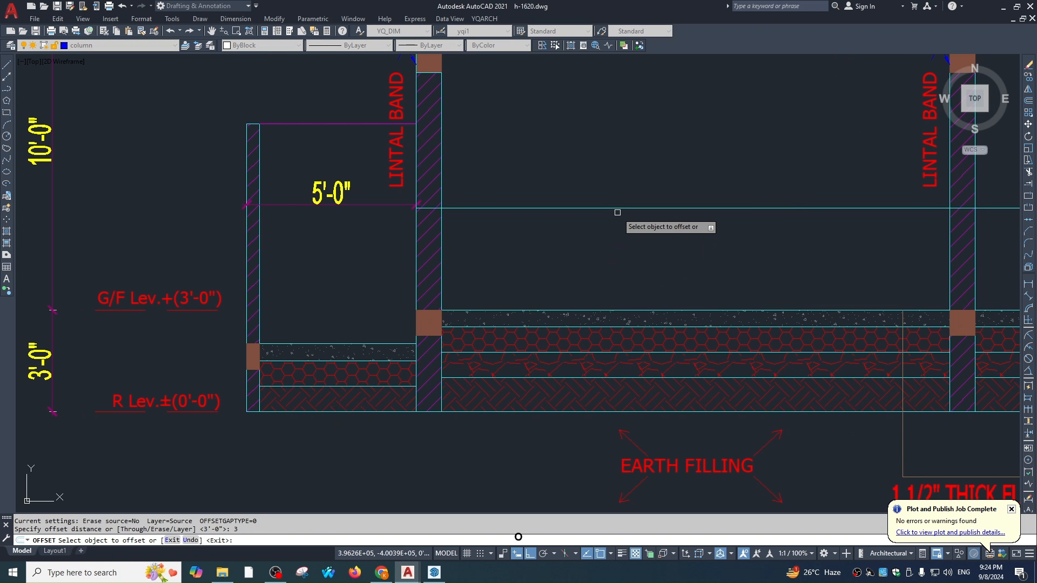
left_click(620, 208)
left_click(628, 238)
key("Return")
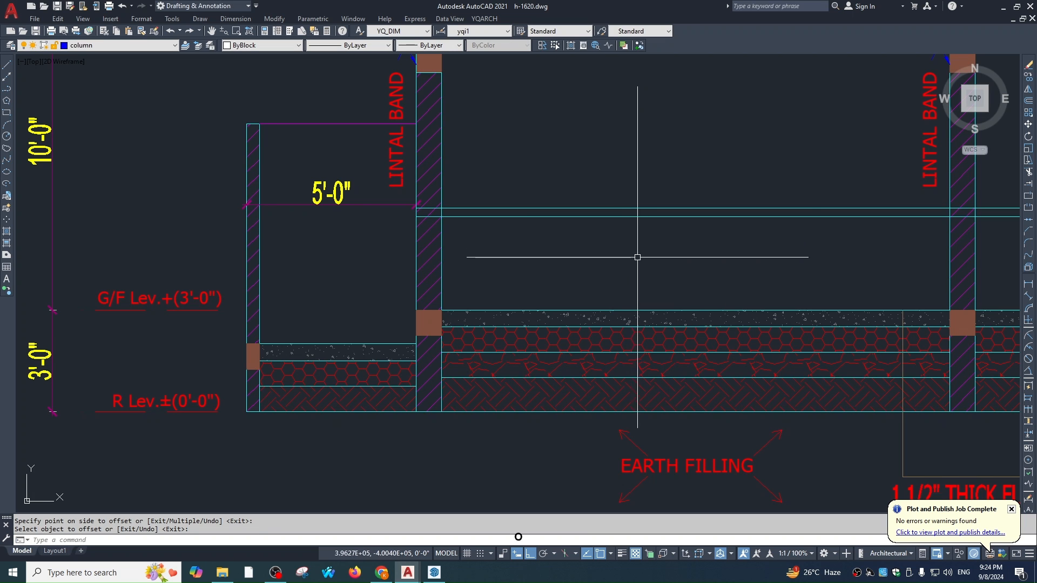
Offset the G/F floor line 3 inches upward to form the cupboard's skirting line.
key("Return")
key("Return")
type("23")
key("Escape")
key("Return")
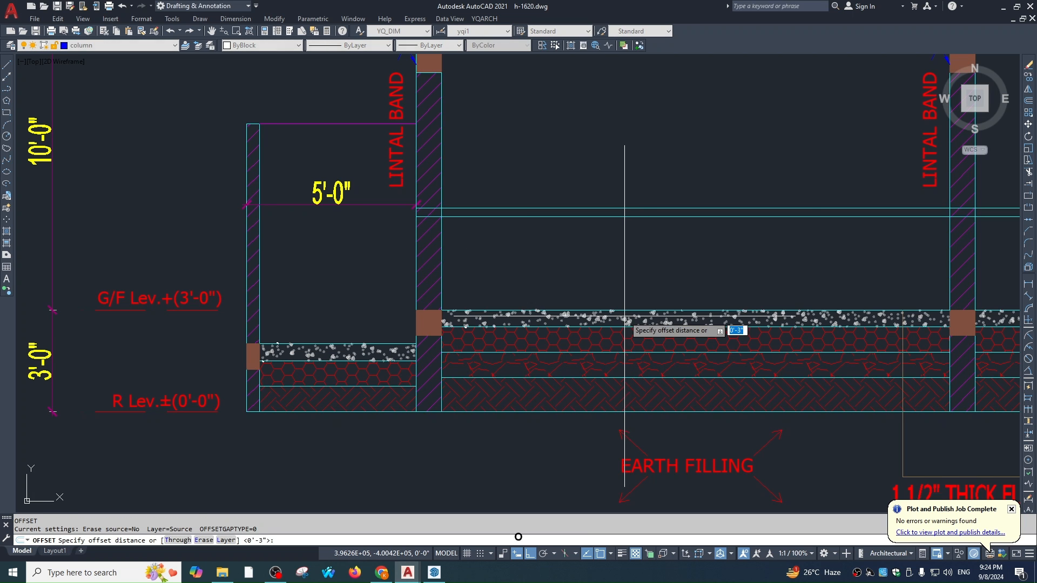
type("3")
key("Return")
left_click(630, 309)
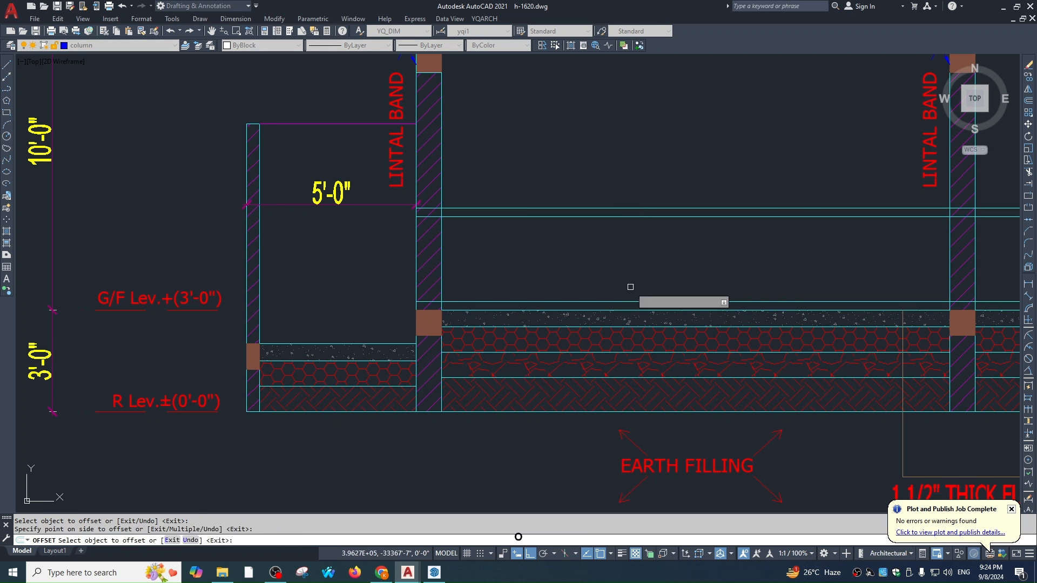
left_click(630, 291)
key("Escape")
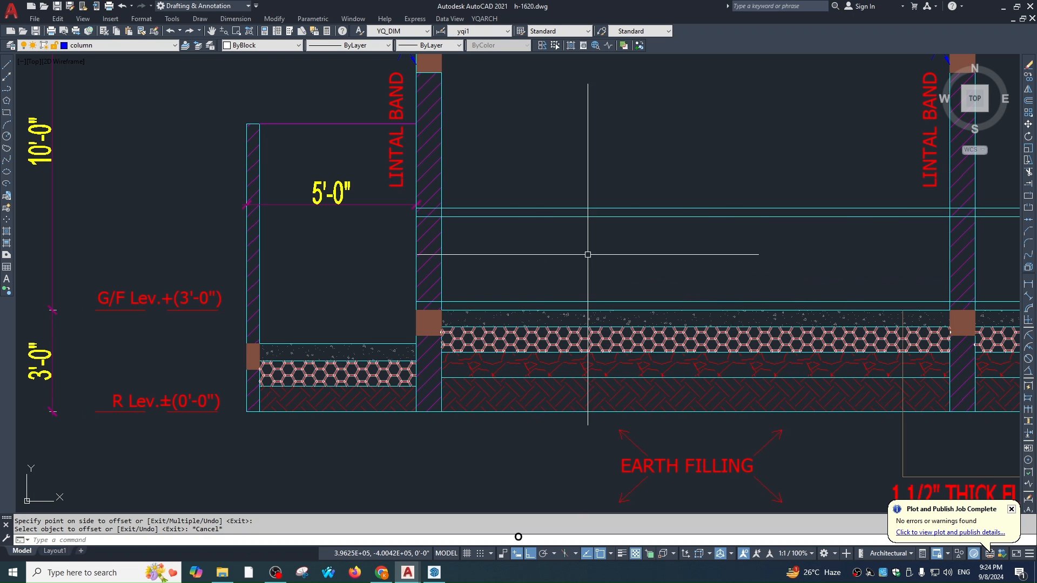
key("Escape")
key("Escape")
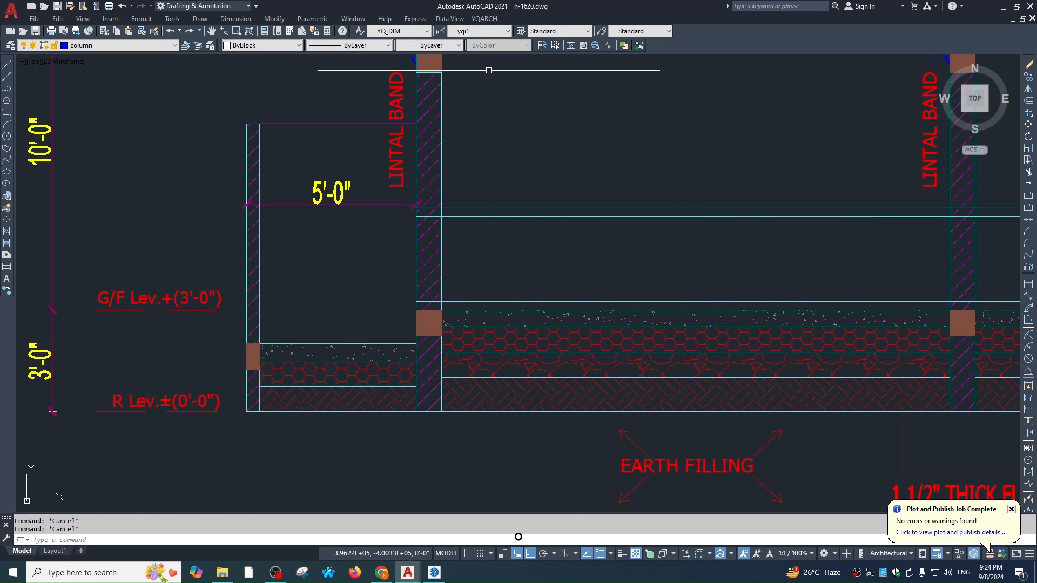
Draw a cupboard elevation in Cupboard Door mode from the wall's inner corner under the countertop to a point on the skirting line near mid-room.
key("BackSpace")
key("BackSpace")
type("gze")
key("Return")
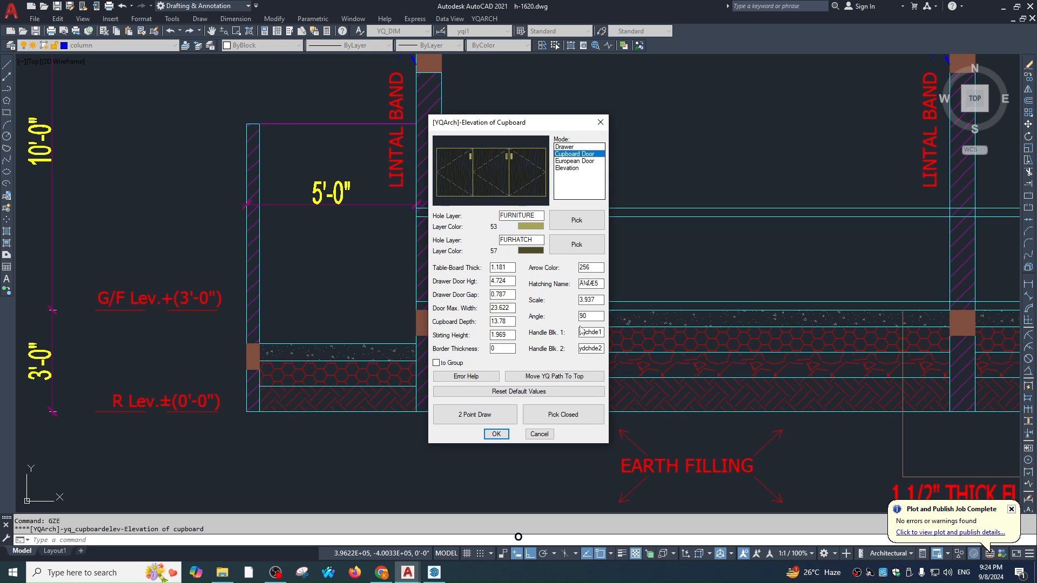
left_click(492, 415)
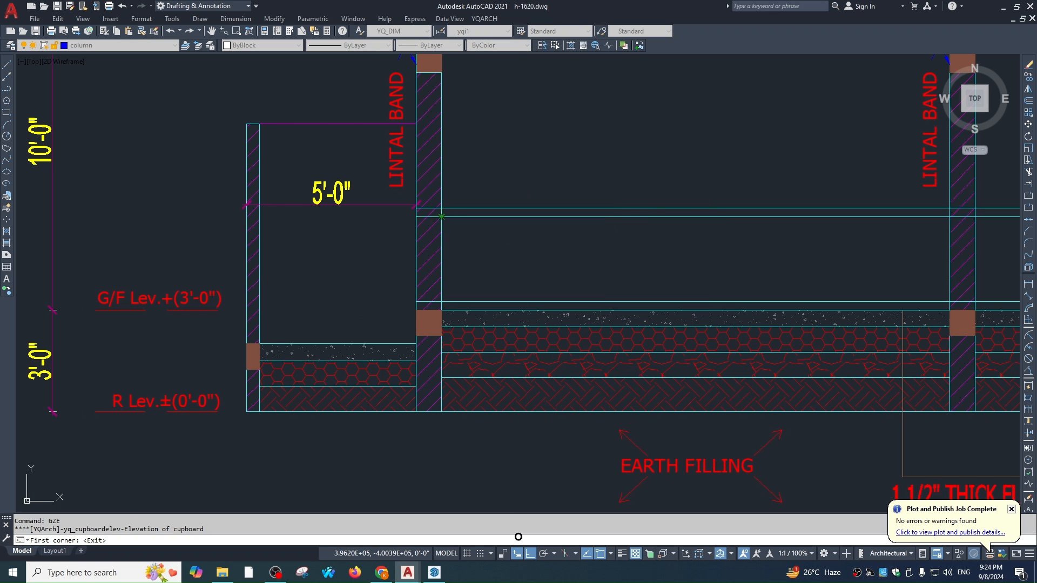
left_click(715, 300)
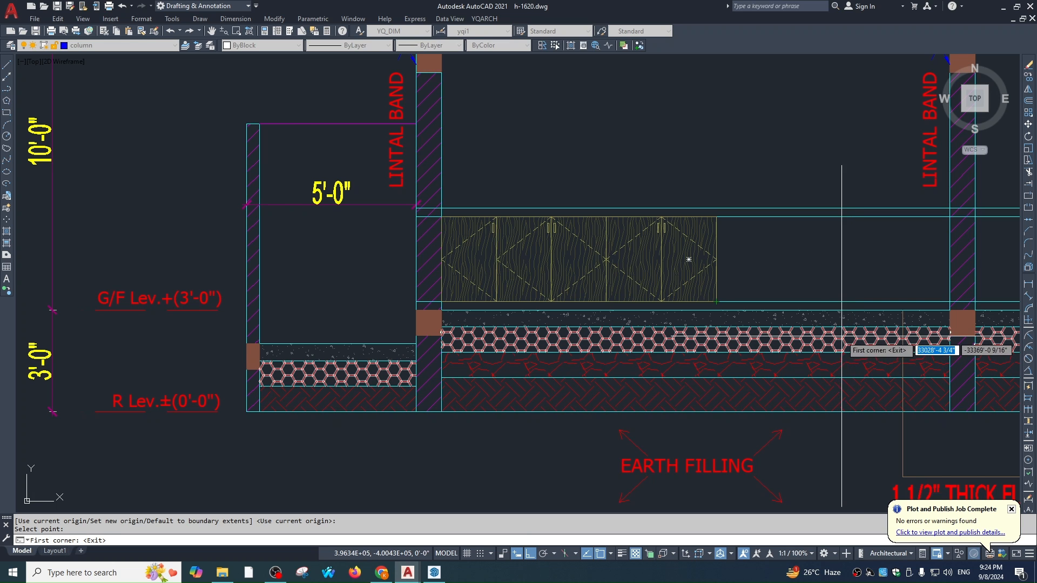
key("Escape")
Draw a vertical end line just beyond the last cupboard door and fillet it with both countertop lines at zero radius.
type("L")
key("Return")
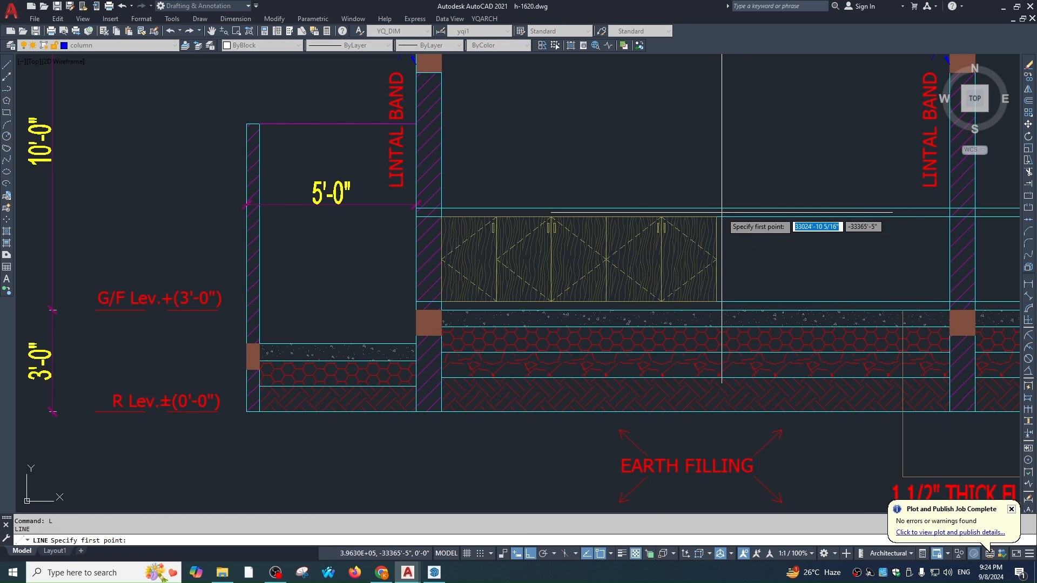
left_click(721, 212)
key("Escape")
type("f")
key("Return")
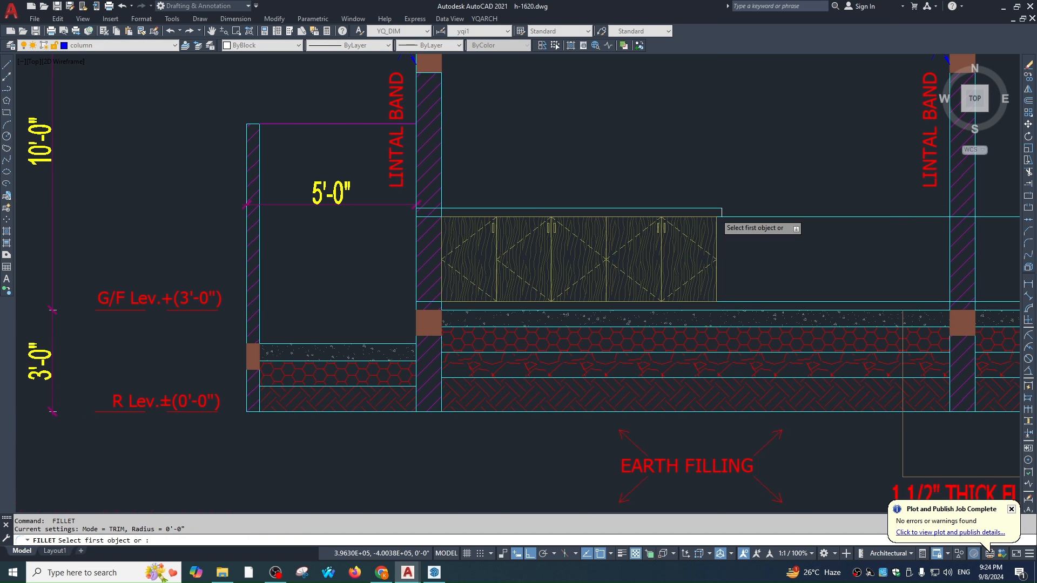
scroll(722, 210, "up", 4)
left_click(723, 217)
scroll(723, 216, "down", 4)
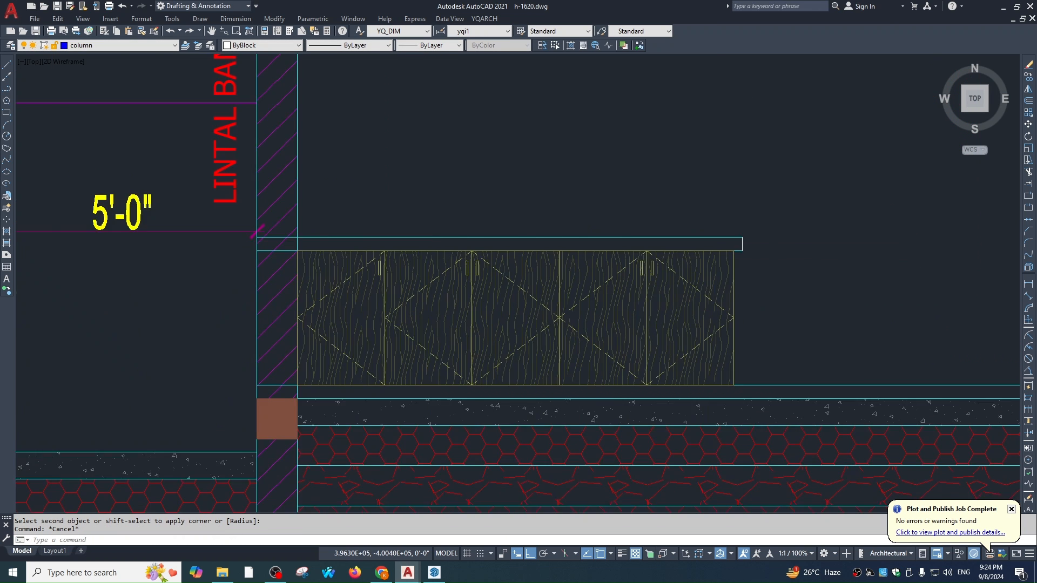
key("Escape")
scroll(613, 221, "down", 4)
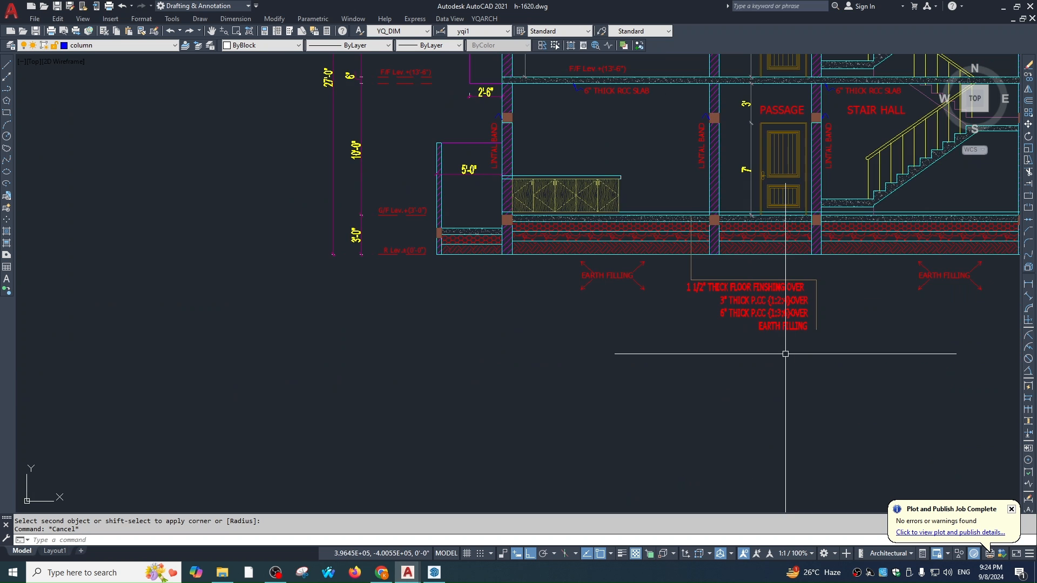
Offset the inner face of the drawing/dining room's passage-side wall 3 feet into the room.
scroll(531, 167, "up", 4)
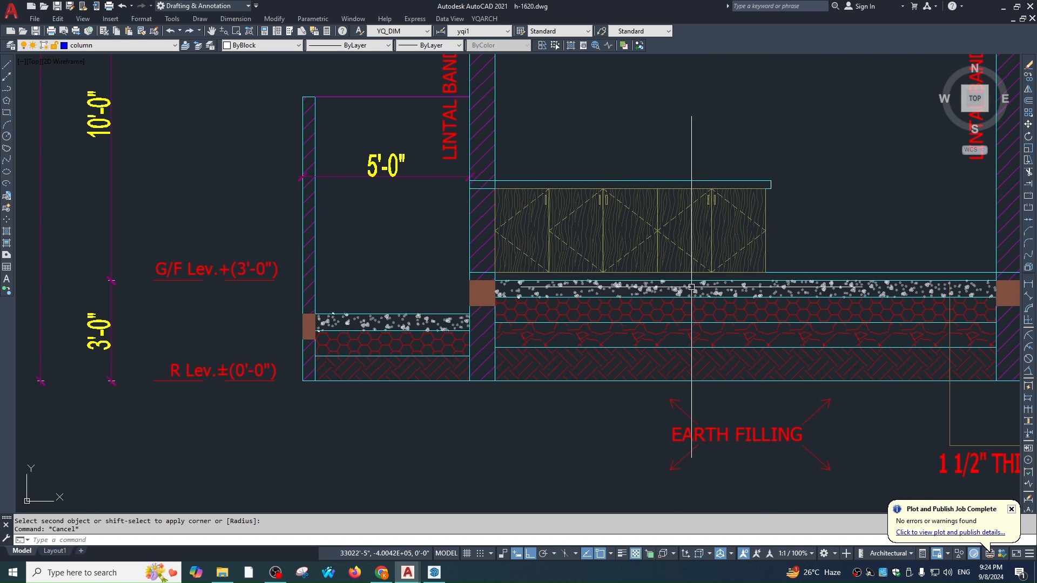
scroll(686, 258, "down", 2)
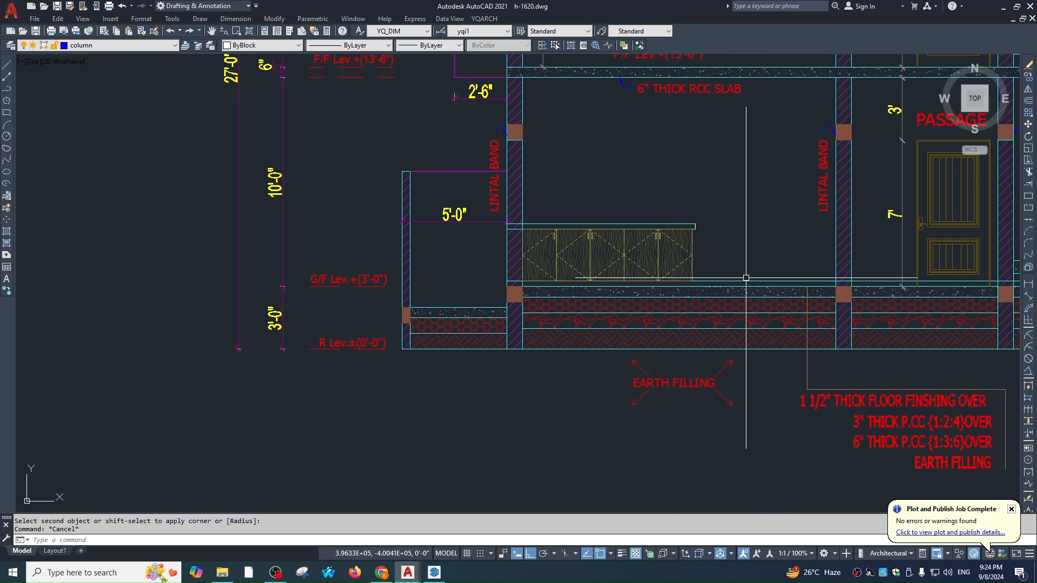
middle_click_drag(738, 246, 647, 264)
key("Escape")
type("o")
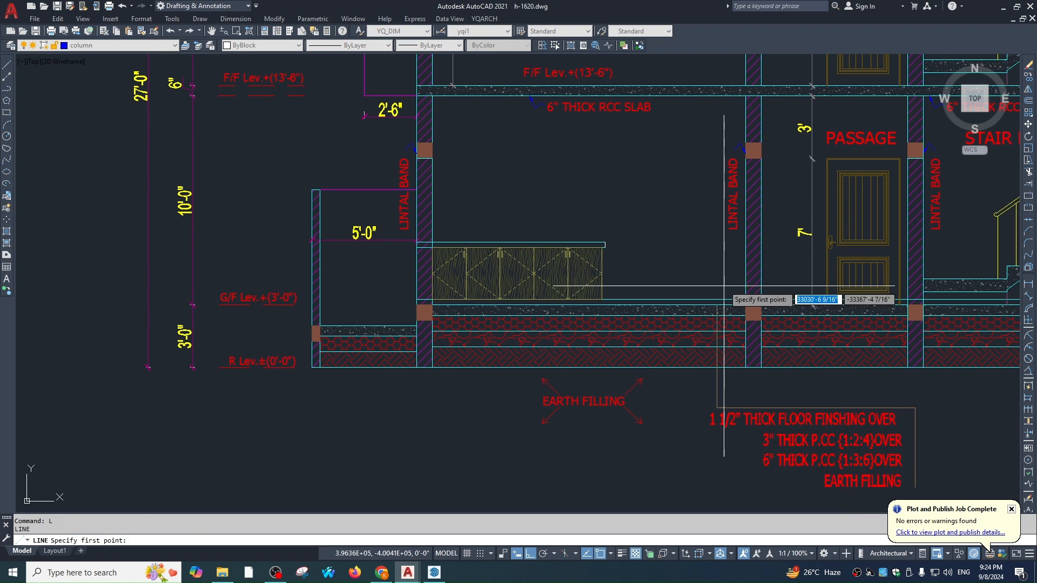
key("Return")
type("3")
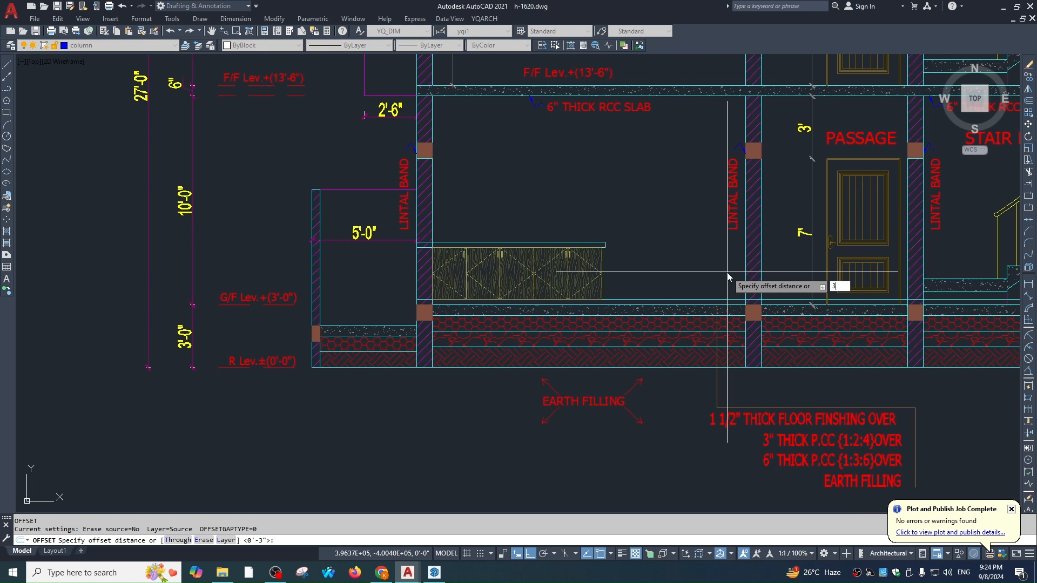
key("Return")
key("Escape")
Draw a horizontal line from the lower corner of the countertop's free end across to beyond the passage-side wall.
type("l")
key("Return")
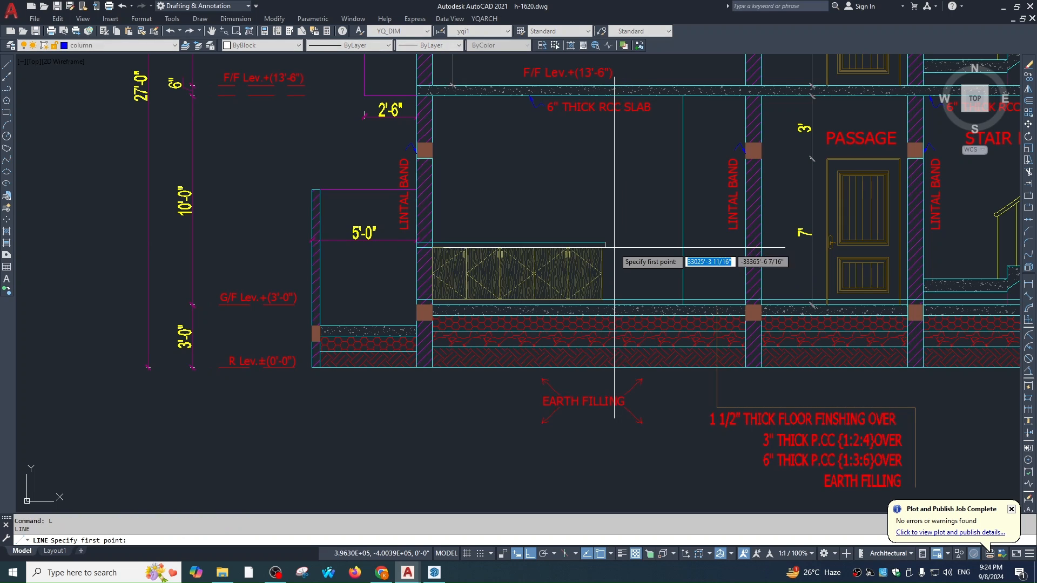
left_click(604, 247)
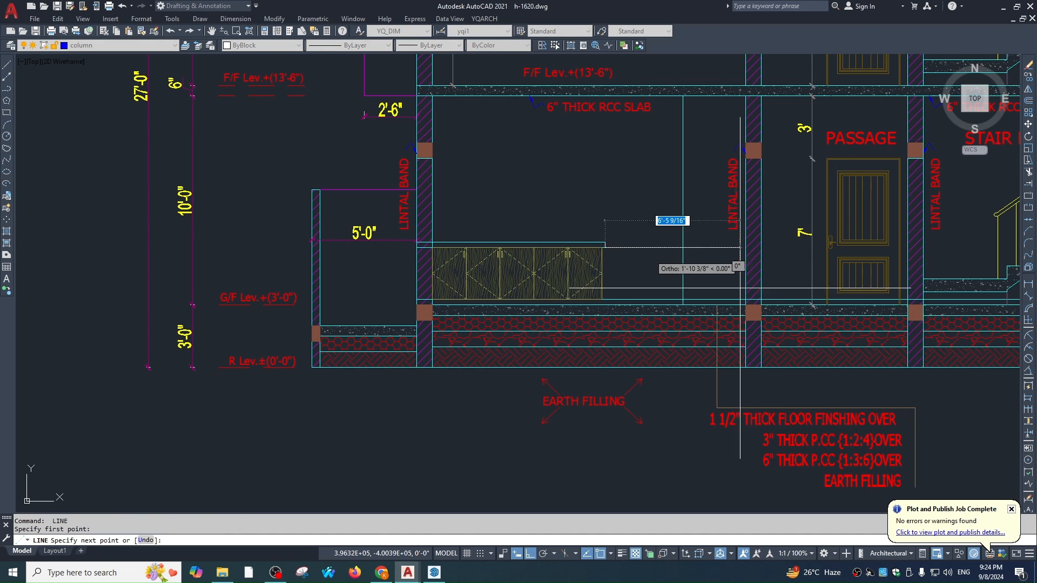
left_click(787, 269)
key("Escape")
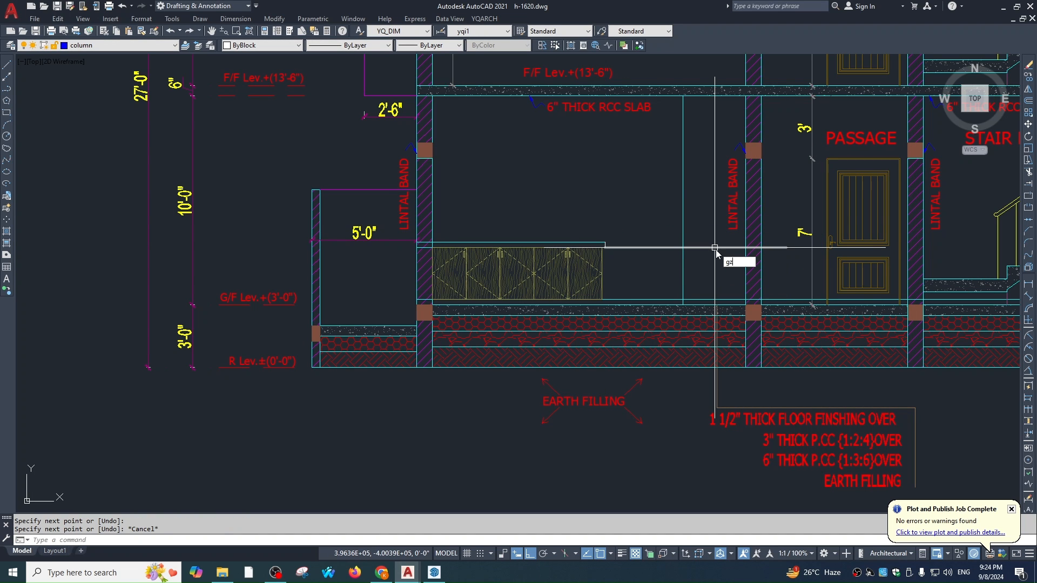
Draw a cupboard elevation in Drawer mode from the offset line at countertop level to the passage-side wall at the skirting line.
key("BackSpace")
type("e")
key("Return")
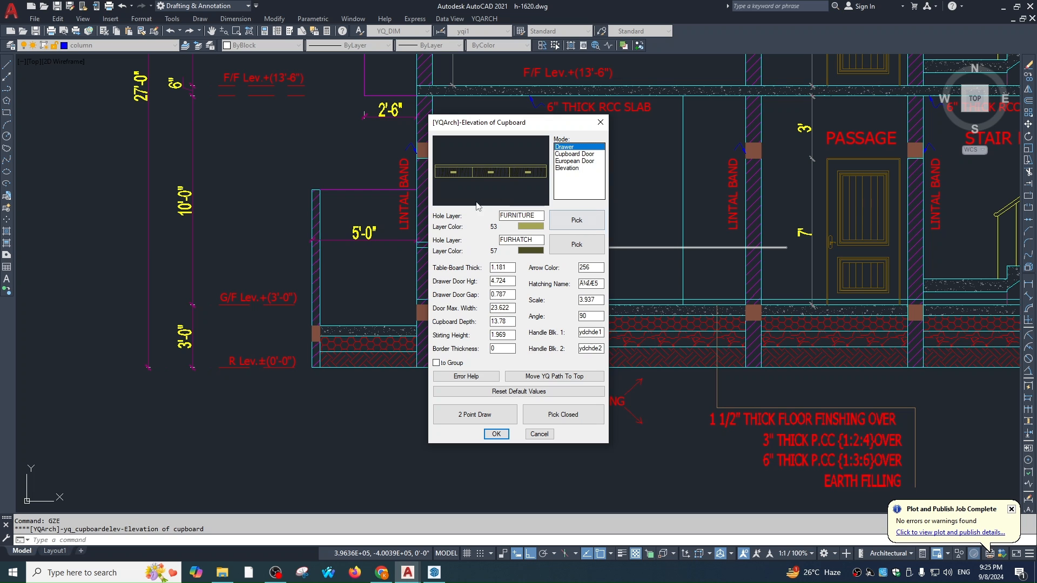
left_click(495, 435)
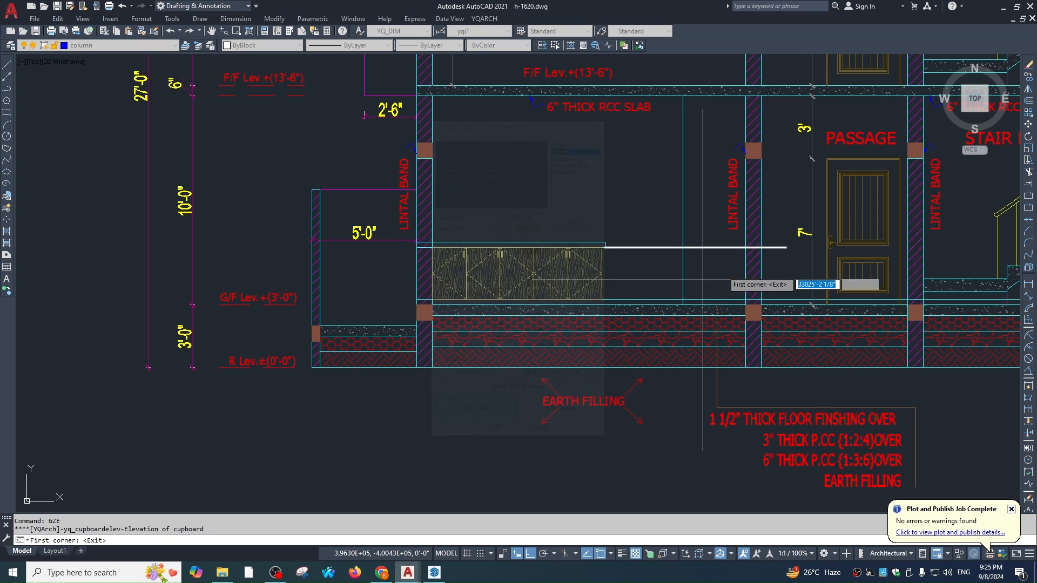
left_click(683, 247)
left_click(746, 299)
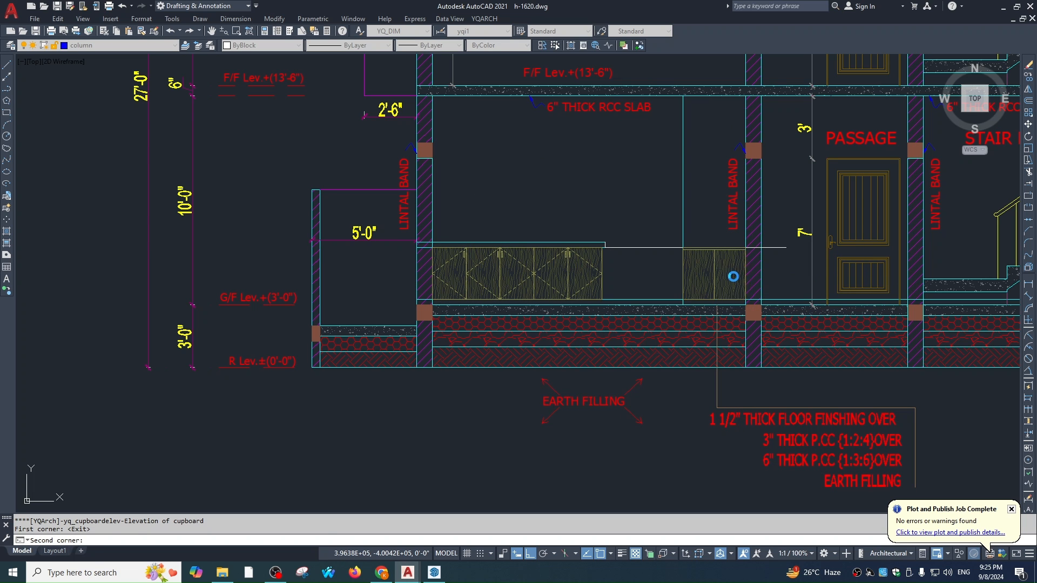
Draw a second, shallower Drawer elevation under the horizontal guide line, from the gap beside the door cupboards to the tall drawer unit.
scroll(744, 292, "up", 4)
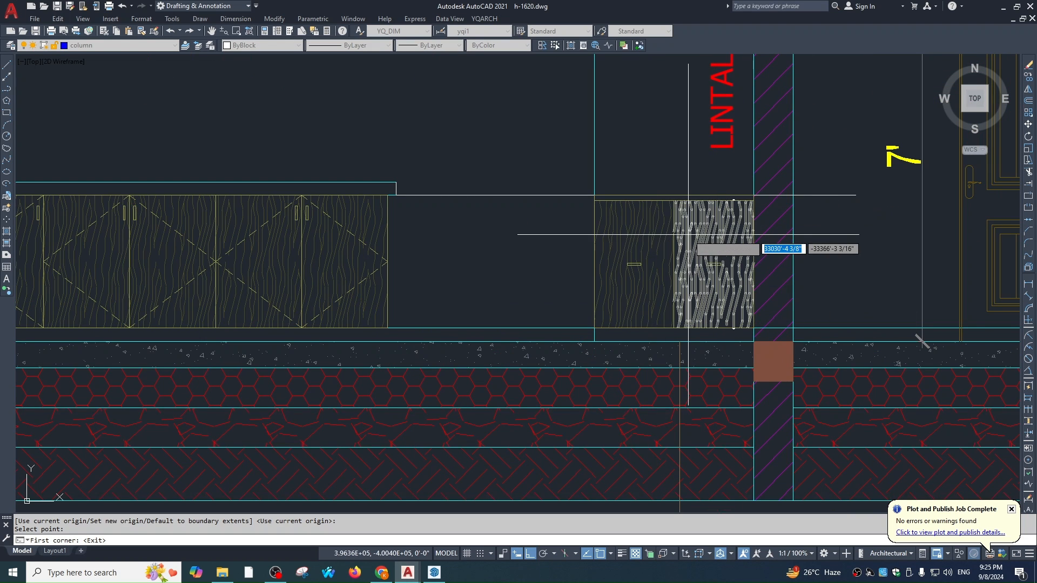
middle_click_drag(531, 243, 598, 237)
left_click(502, 188)
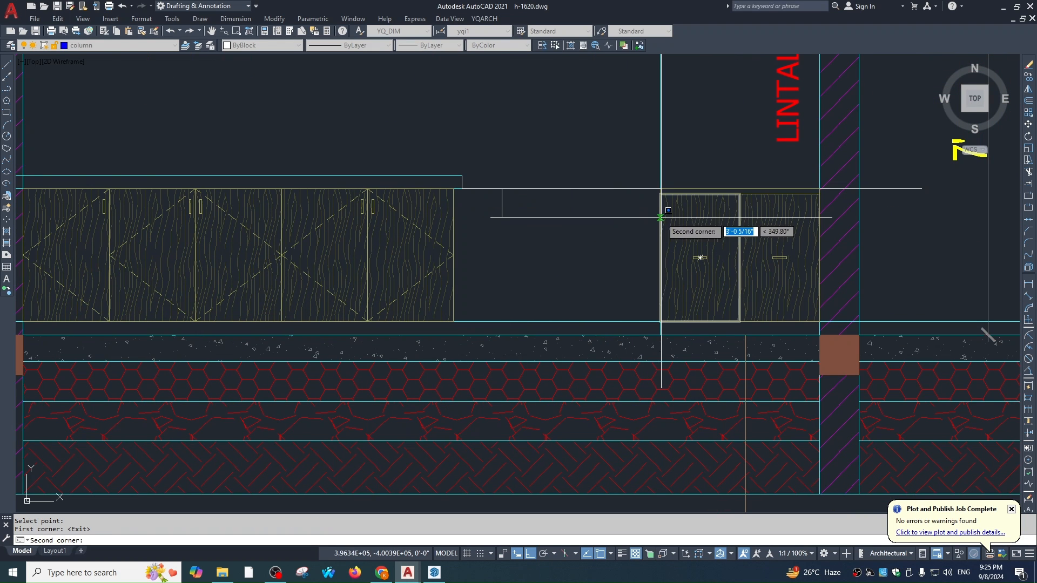
left_click(659, 227)
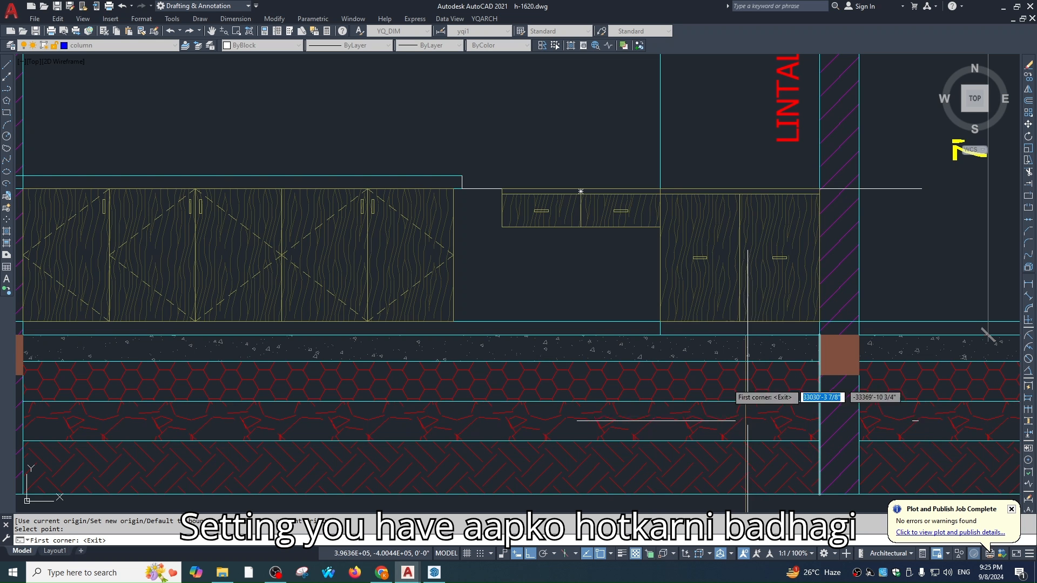
key("Escape")
scroll(664, 303, "down", 6)
key("Escape")
key("Escape")
scroll(648, 303, "down", 3)
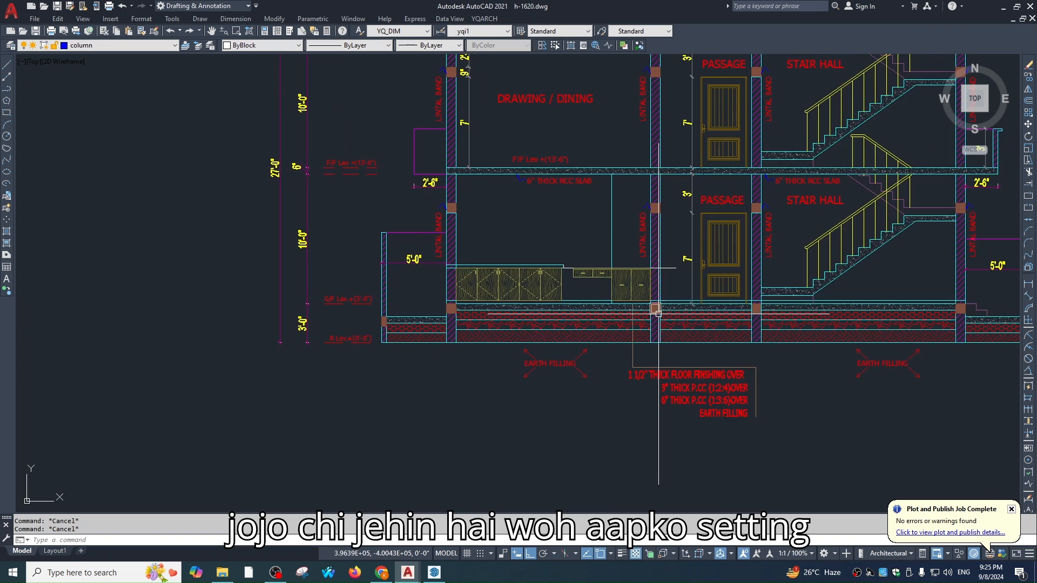
type("GZE")
key("Return")
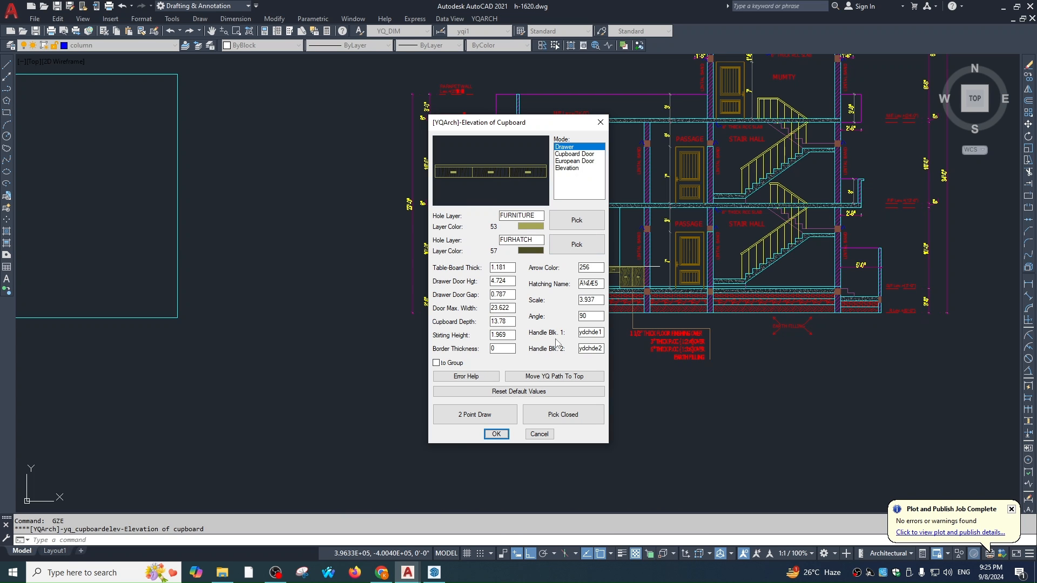
key("Escape")
key("Escape")
Copy the two outer arcs of the arched opening in the dimensioned arch detail straight up into the empty space above it.
scroll(606, 378, "down", 3)
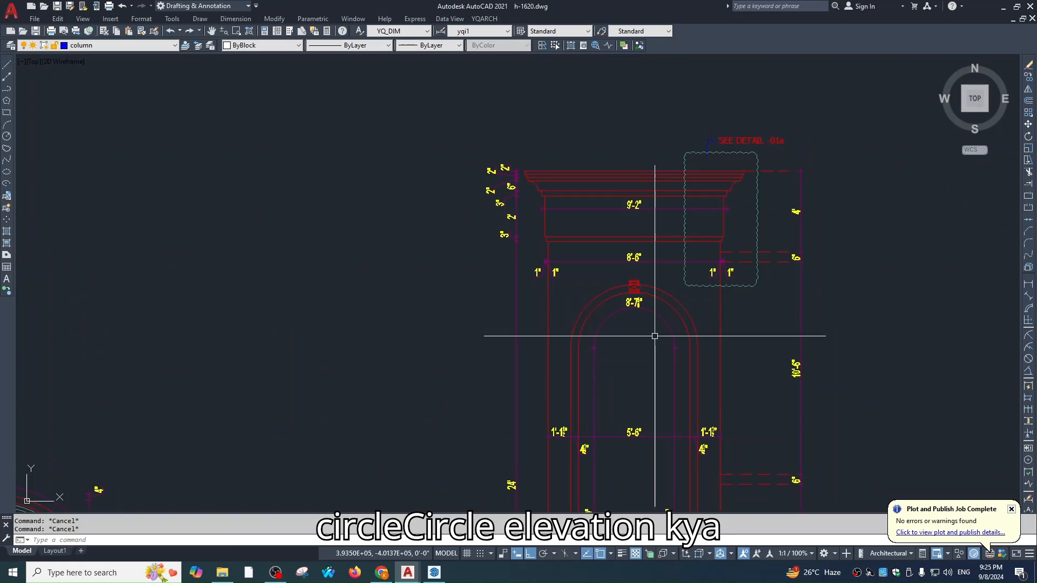
scroll(655, 336, "up", 3)
left_click(541, 268)
left_click(535, 276)
scroll(621, 329, "down", 4)
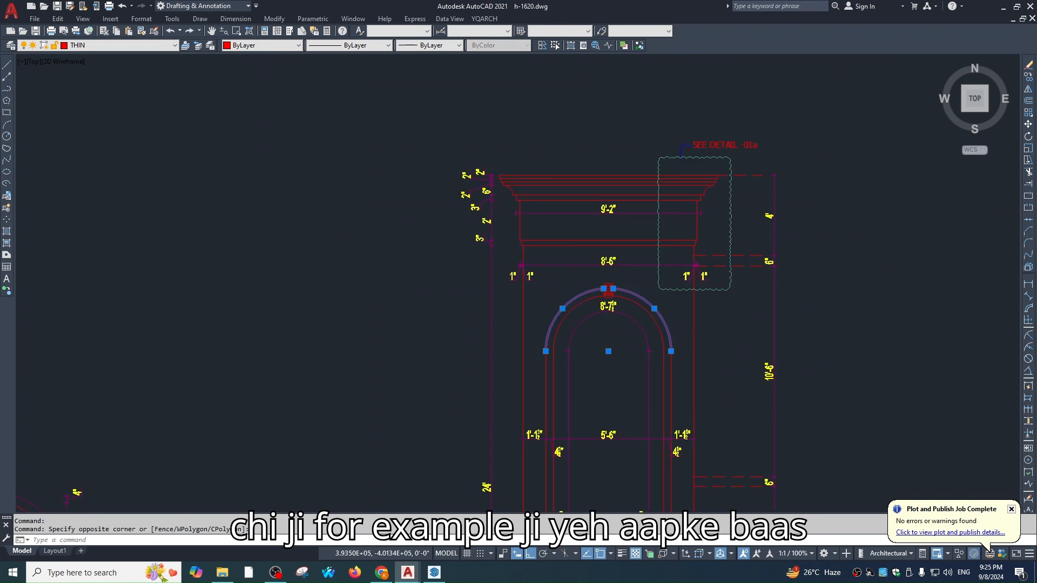
scroll(644, 261, "down", 2)
type("co")
middle_click_drag(621, 324, 638, 366)
key("space")
left_click(646, 319)
middle_click_drag(664, 77, 666, 174)
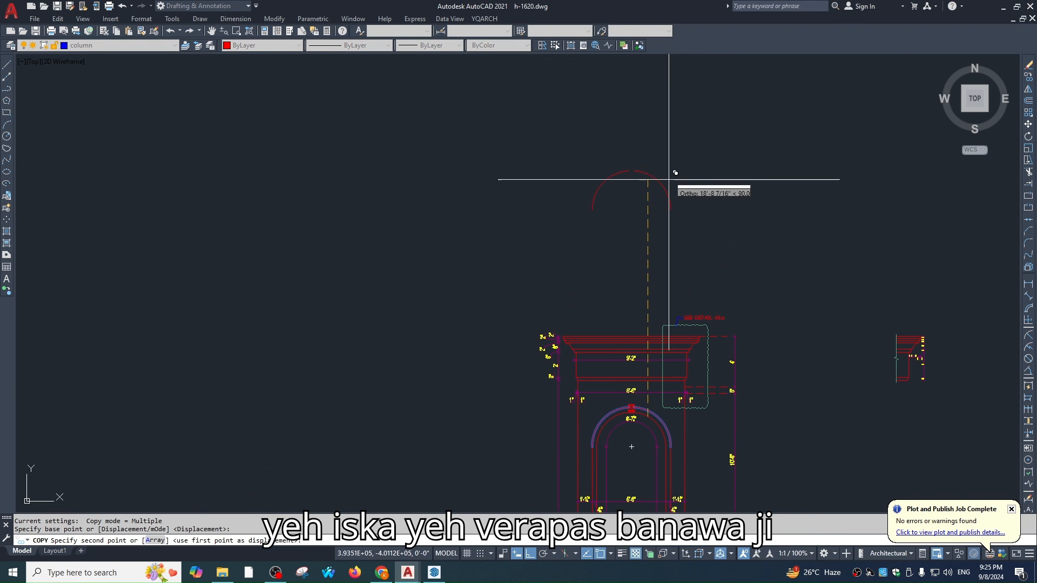
left_click(671, 153)
key("Escape")
key("Escape")
Draw a horizontal line from the apex of the copied arch outward past its end.
scroll(696, 223, "down", 2)
middle_click_drag(696, 224, 686, 314)
scroll(619, 240, "up", 2)
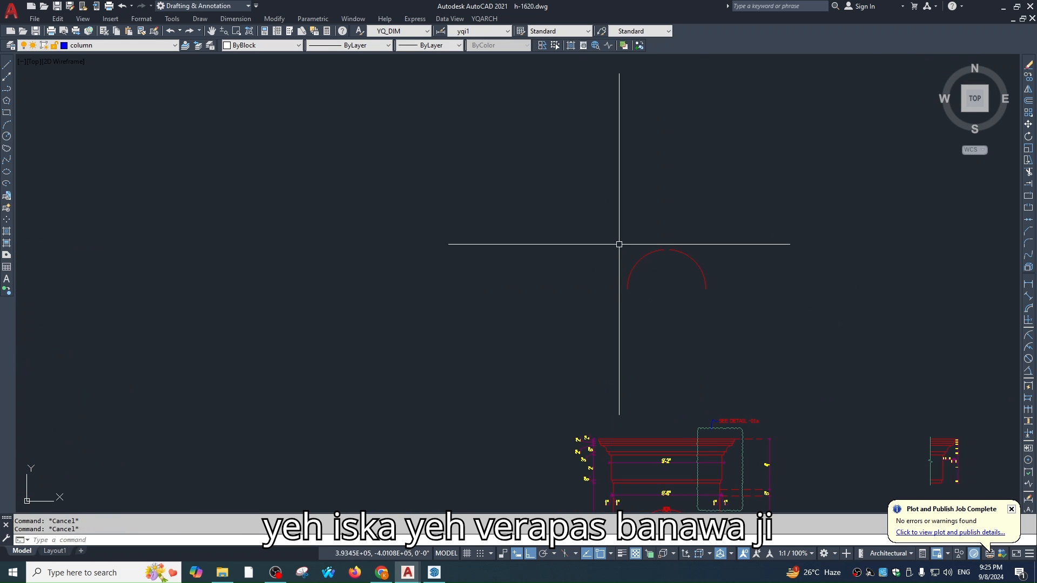
type("l")
key("space")
left_click(669, 249)
left_click(854, 234)
key("Escape")
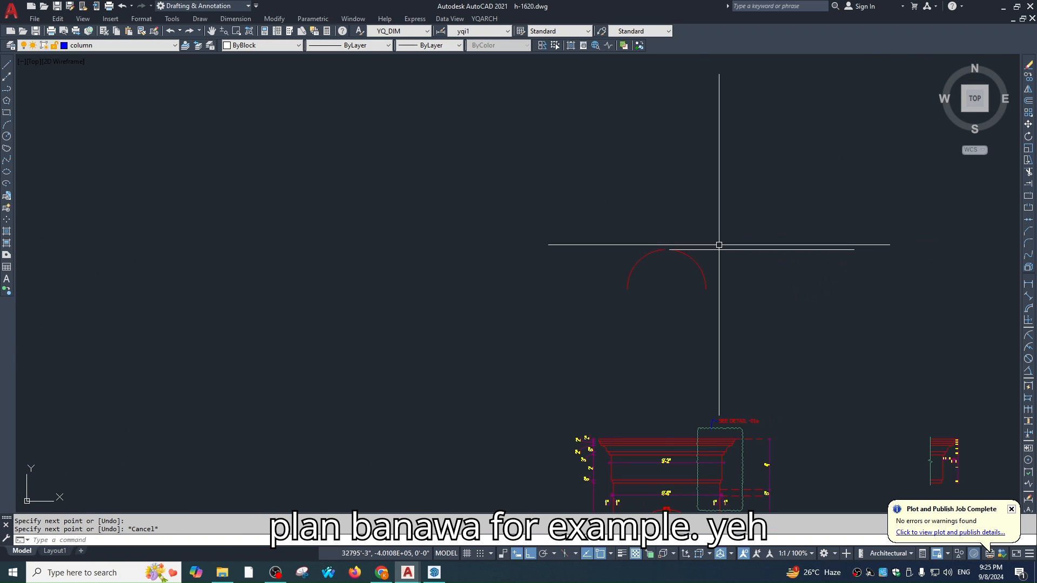
key("Escape")
Draw vertical lines upward from the end point of the copied arch's second arc and from its apex.
type("l")
key("space")
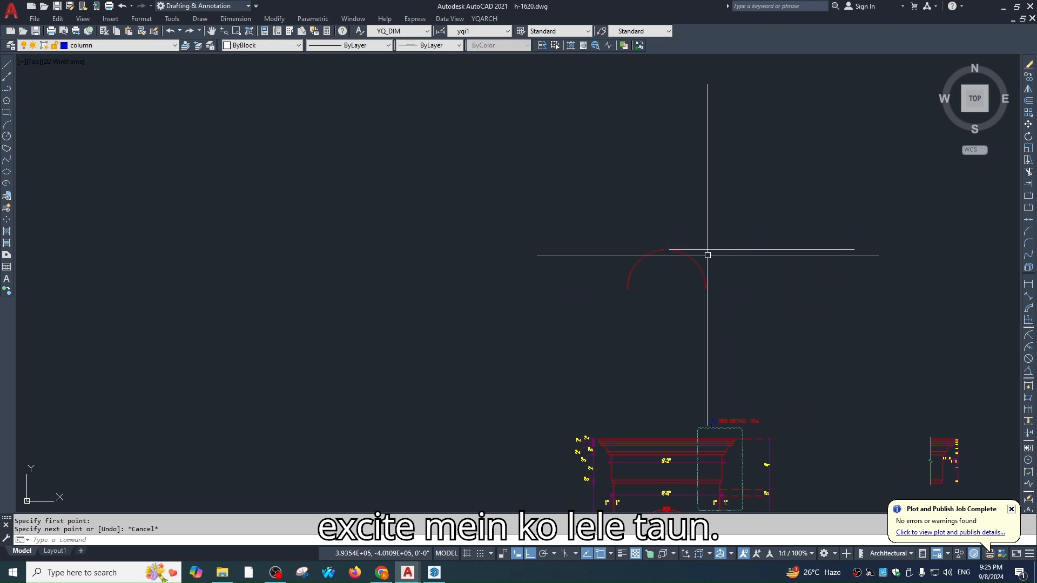
left_click(706, 288)
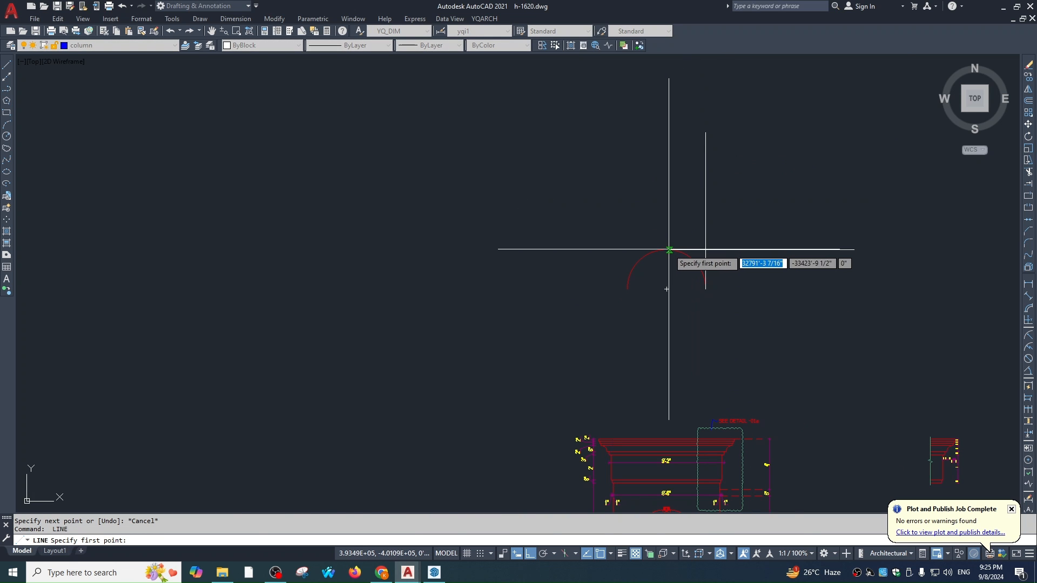
key("Escape")
key("Escape")
scroll(675, 129, "up", 2)
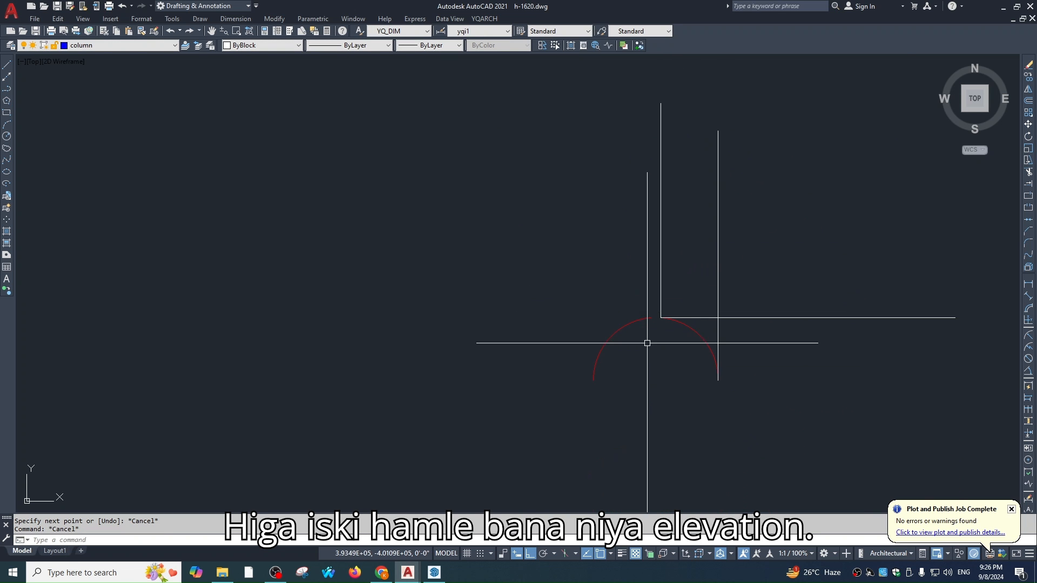
Erase the vertical line standing at the copied arch's apex.
key("Escape")
left_click(641, 334)
left_click(580, 341)
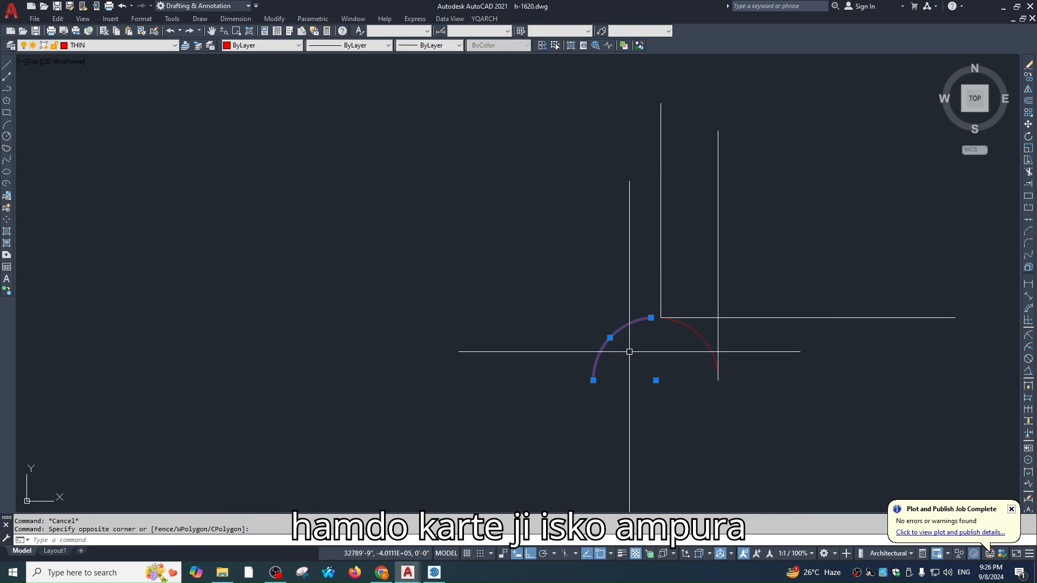
key("Escape")
key("Escape")
left_click(645, 320)
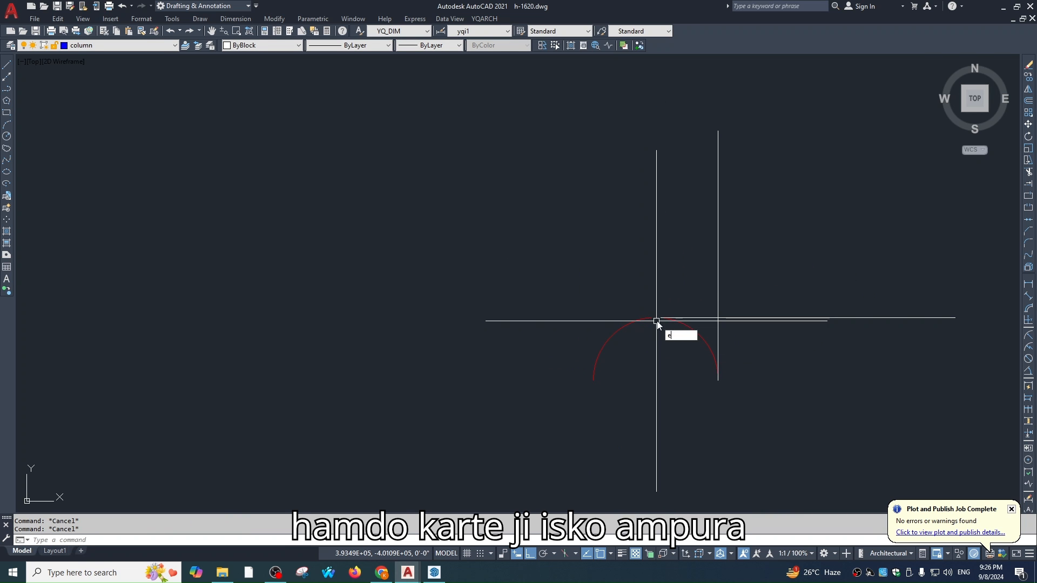
key("Escape")
Draw a short horizontal line outward from the springing point of the copied arch's first arc.
type("l")
key("Return")
left_click(594, 380)
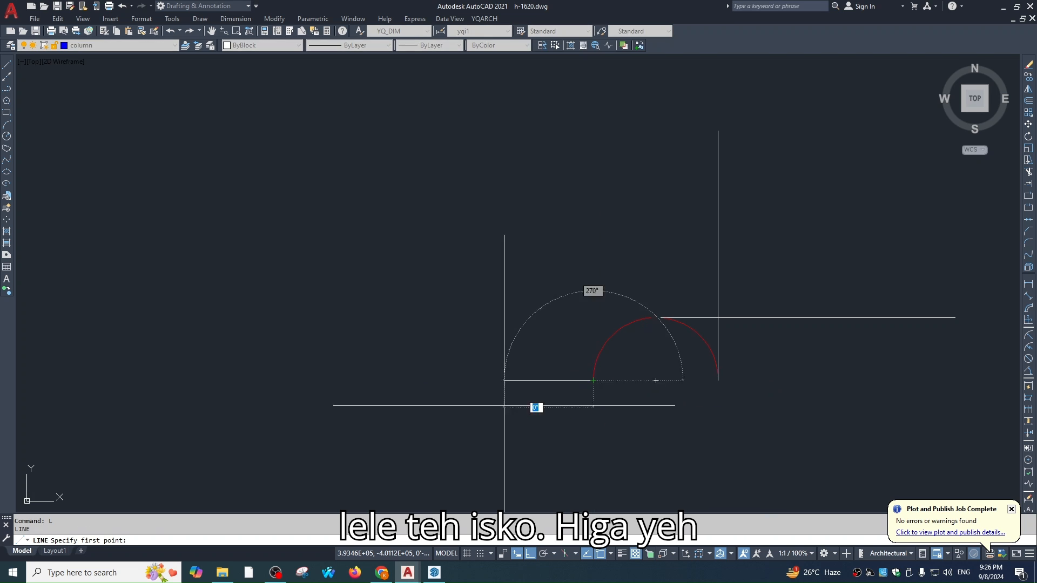
left_click(504, 380)
key("Escape")
Delete the arc beside the short horizontal line and extend the remaining arc to that line, forming a full half circle.
left_click(618, 345)
left_click(582, 337)
key("Delete")
type("ex")
key("Return")
key("Return")
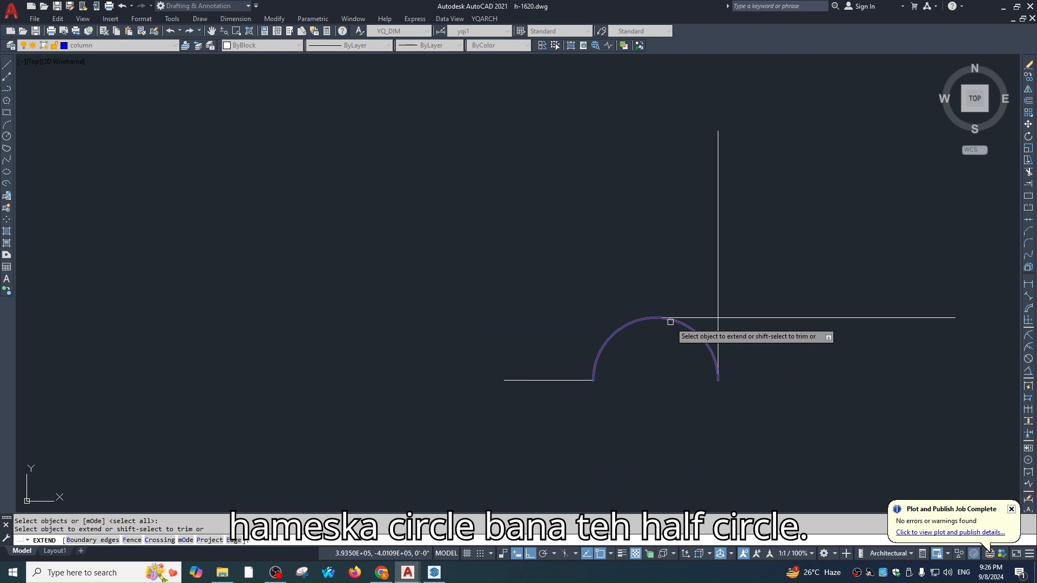
left_click(670, 323)
key("Escape")
left_click(680, 323)
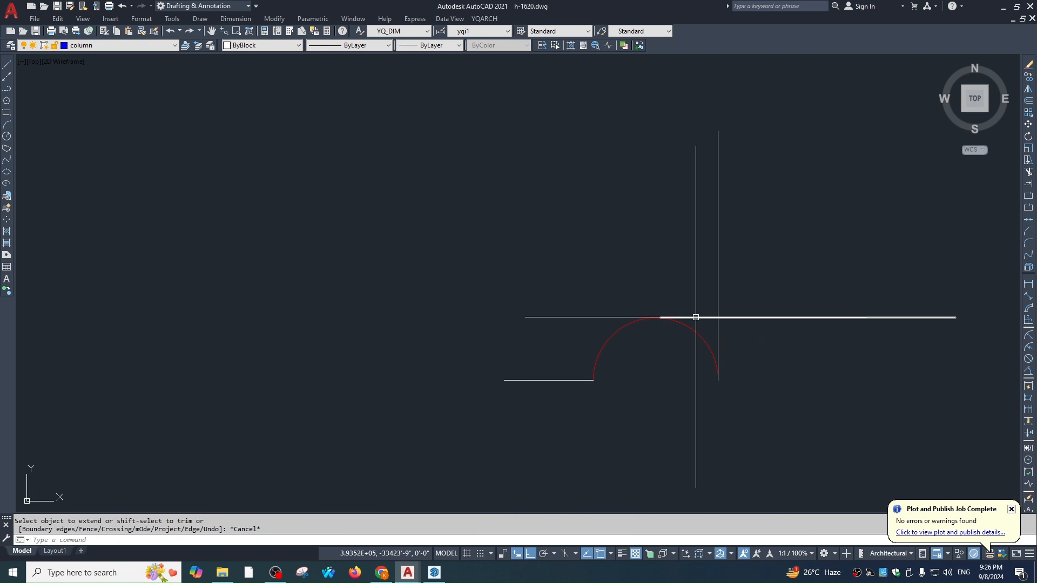
key("Escape")
type("l")
key("Return")
key("Escape")
Mirror the vertical line at the half circle's end about the arch's vertical centre axis, keeping the original line.
left_click(725, 262)
left_click(696, 271)
type("mi")
key("Return")
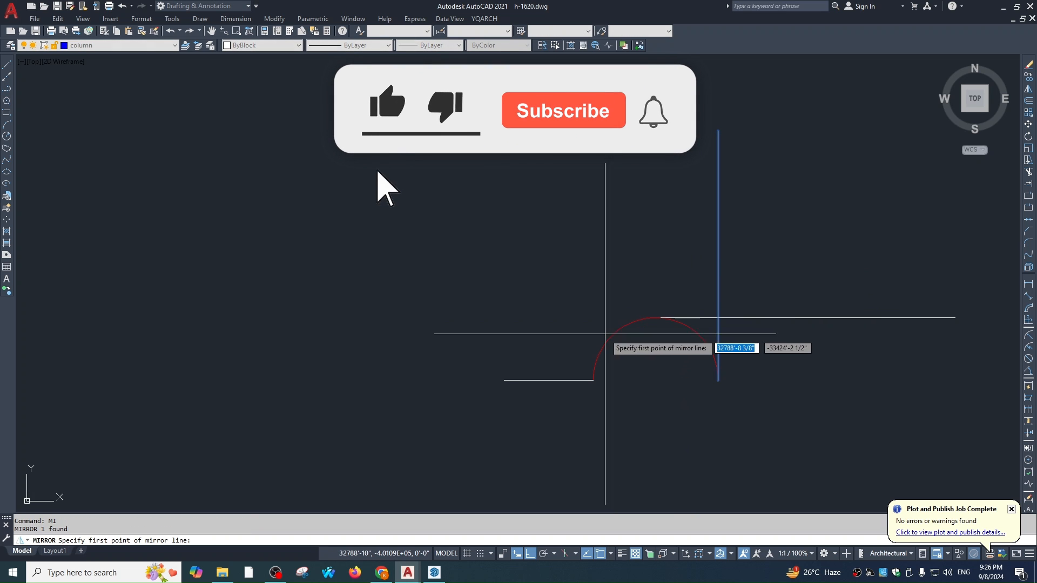
left_click(655, 318)
left_click(673, 261)
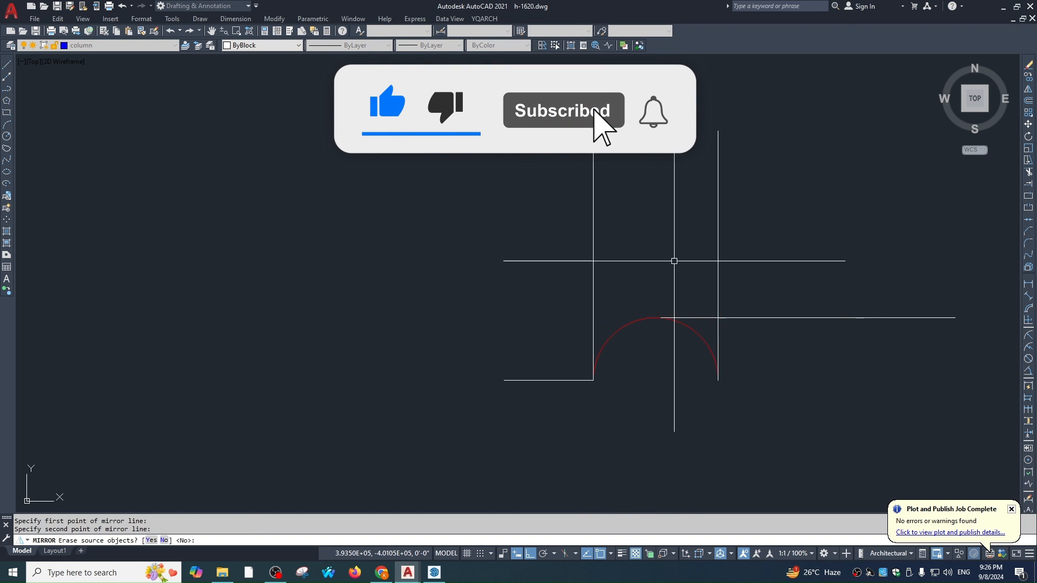
key("Return")
key("Escape")
type("tr")
key("Return")
key("Escape")
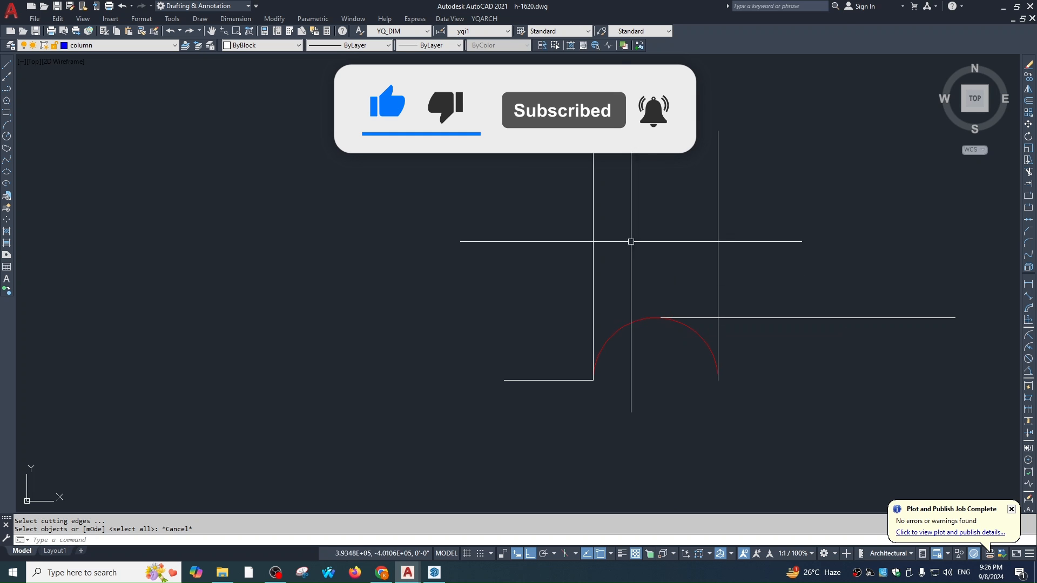
Extend the horizontal line at the half circle's apex to the vertical line at the arch's far end.
middle_click_drag(616, 260, 618, 314)
type("ex")
key("Return")
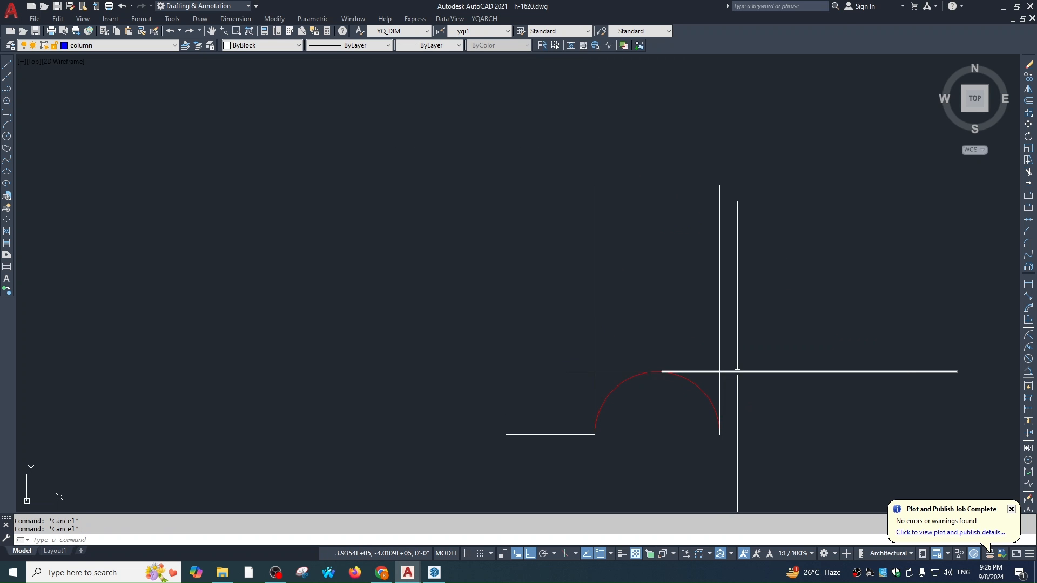
left_click(737, 371)
key("Escape")
Trim off the parts of both vertical lines that lie below the horizontal apex line.
type("tr")
key("Return")
left_click(730, 372)
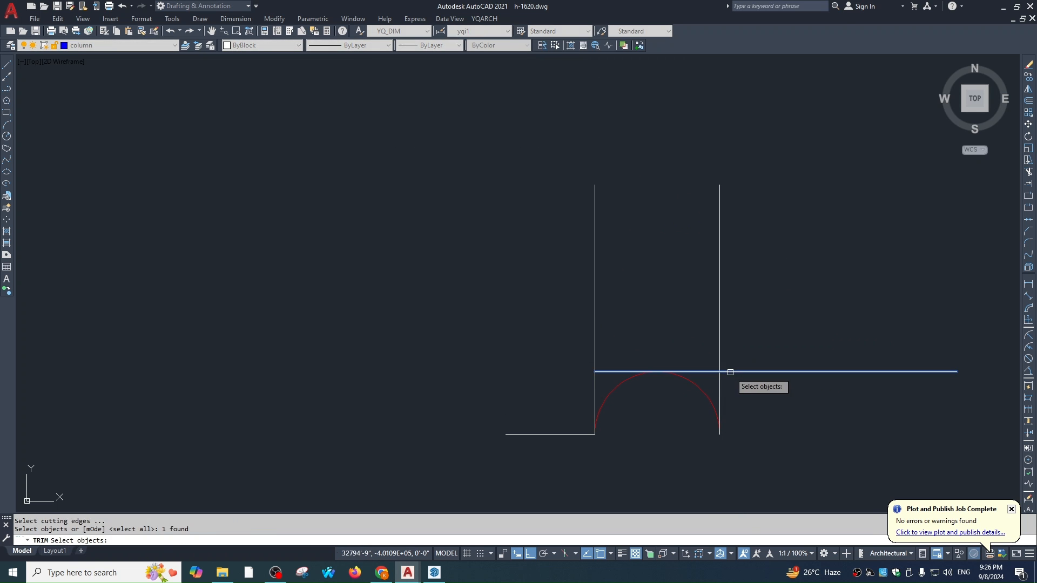
key("Return")
left_click(729, 392)
left_click(706, 383)
left_click(594, 388)
left_click(581, 391)
key("Escape")
Move the two vertical lines and their horizontal base line straight up, clear of the half circle.
middle_click_drag(717, 360, 718, 377)
key("Escape")
left_click(772, 246)
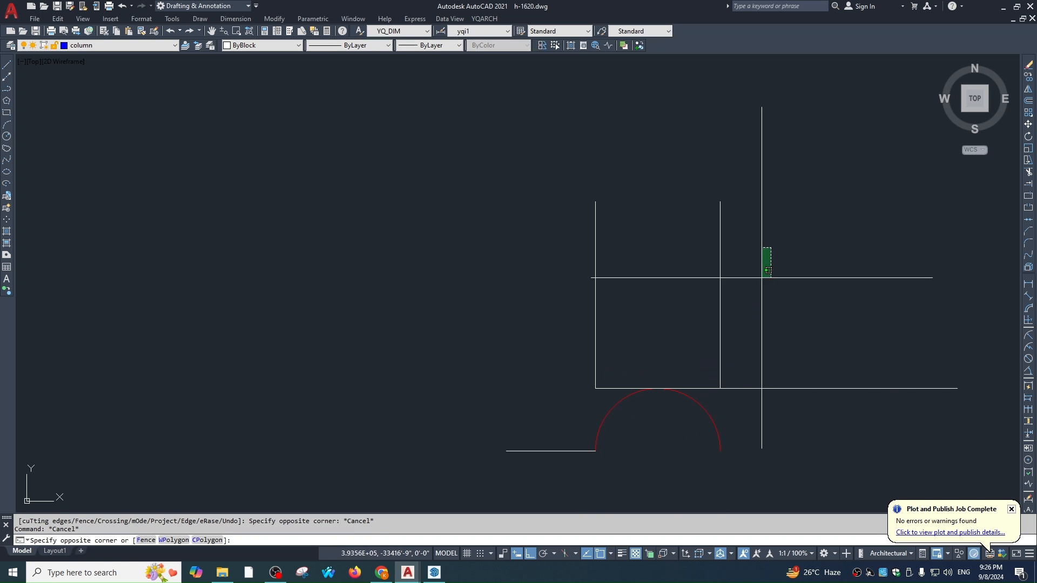
left_click(704, 395)
left_click(686, 341)
left_click(526, 296)
type("m")
key("Return")
left_click(776, 305)
left_click(788, 232)
key("Escape")
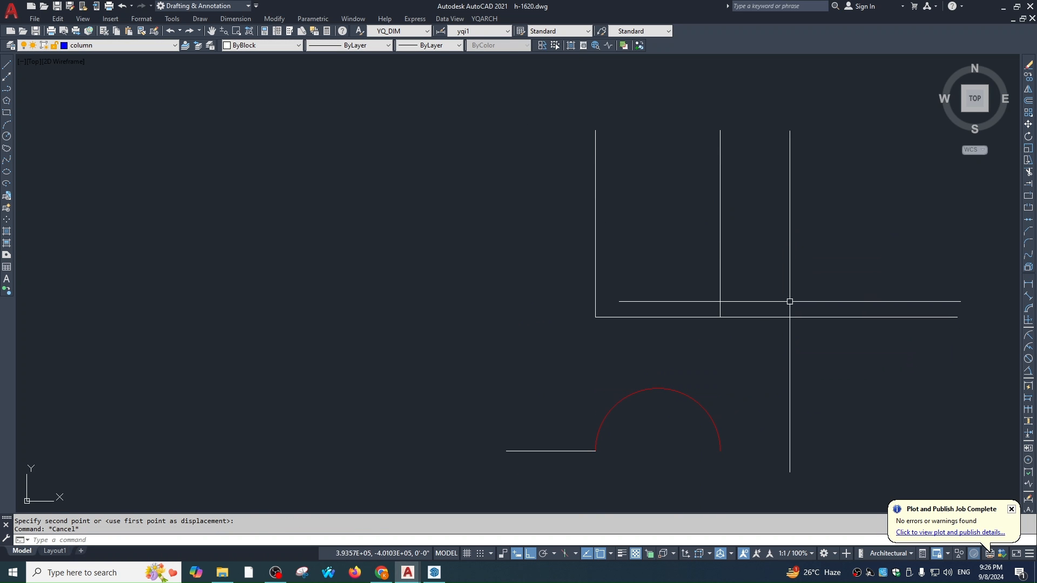
Fill the space between the two vertical lines with YQArch cylinder shadow lines (YZX), using about 14 segments.
scroll(814, 363, "down", 2)
scroll(750, 234, "up", 2)
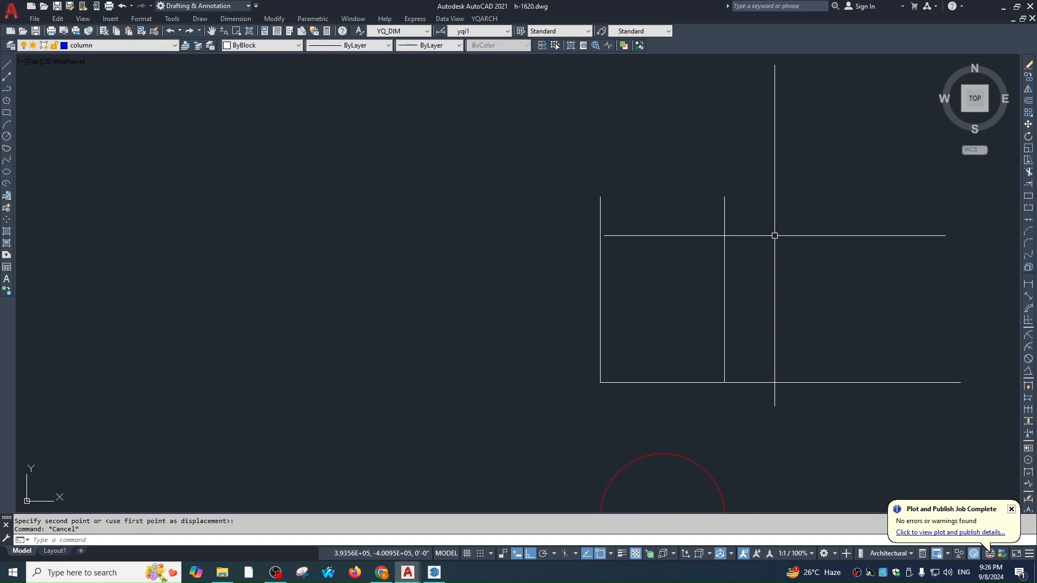
type("zx")
key("Return")
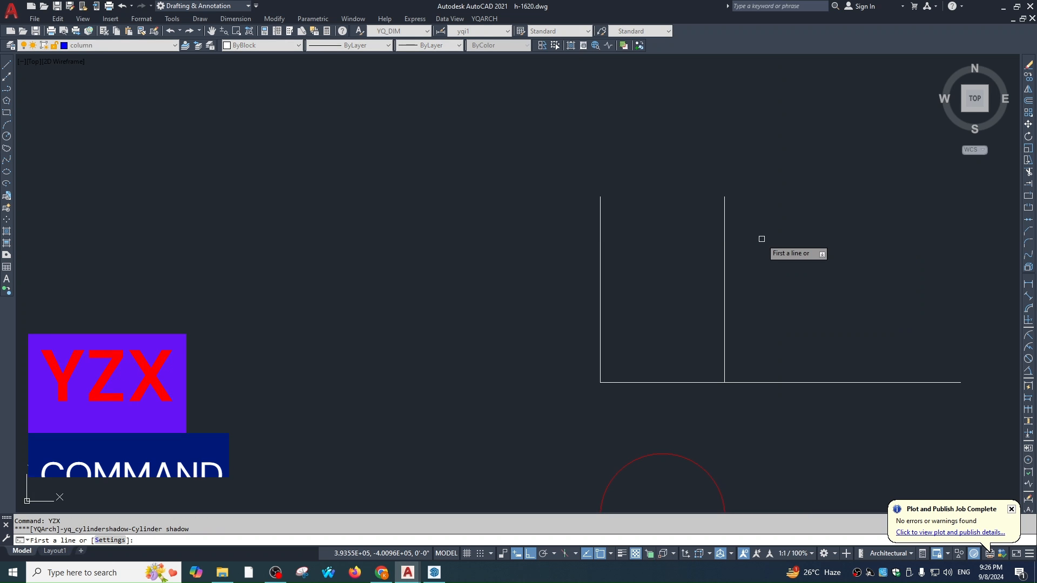
left_click(724, 252)
left_click(599, 250)
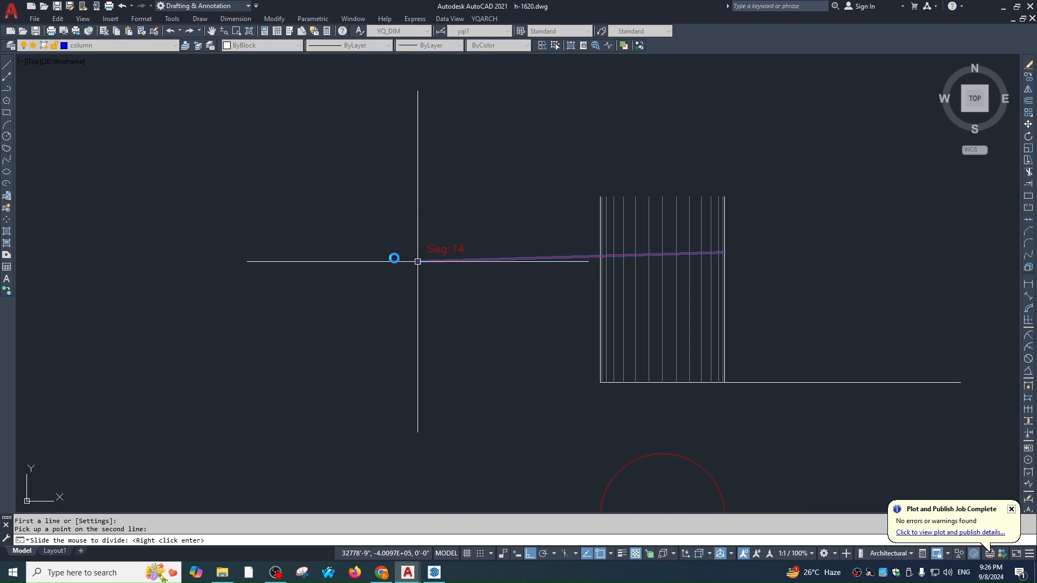
right_click(416, 259)
key("Escape")
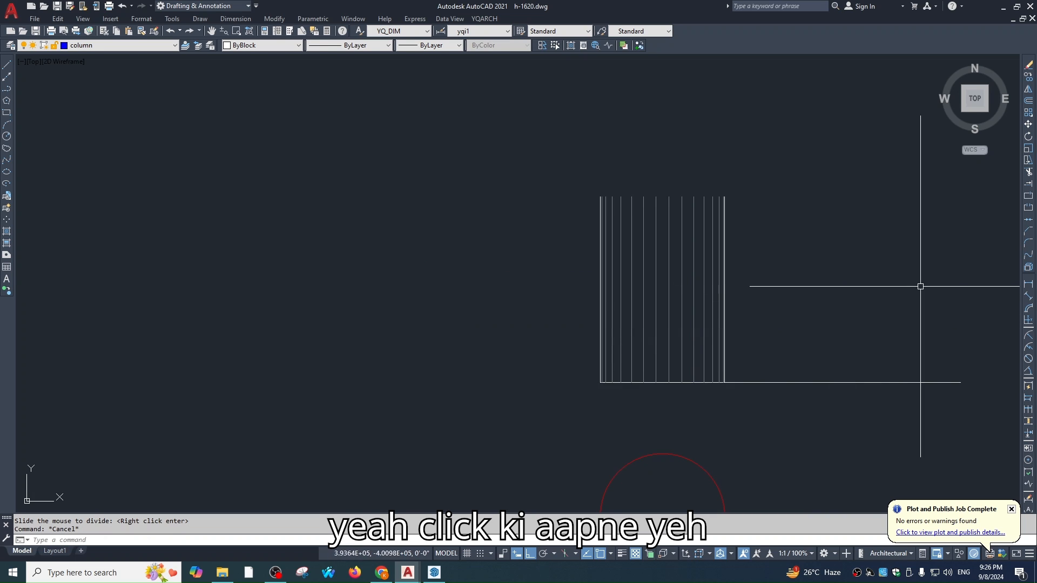
Measure the ground storey's floor-to-floor height in Section A-A with a linear dimension, without placing the dimension.
middle_click_drag(919, 287, 882, 264)
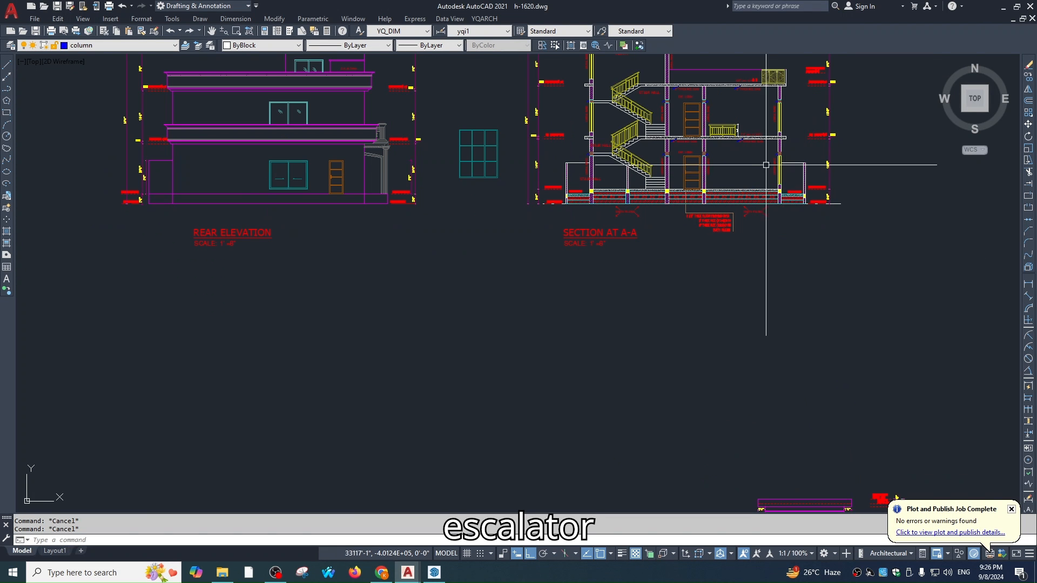
scroll(766, 164, "up", 4)
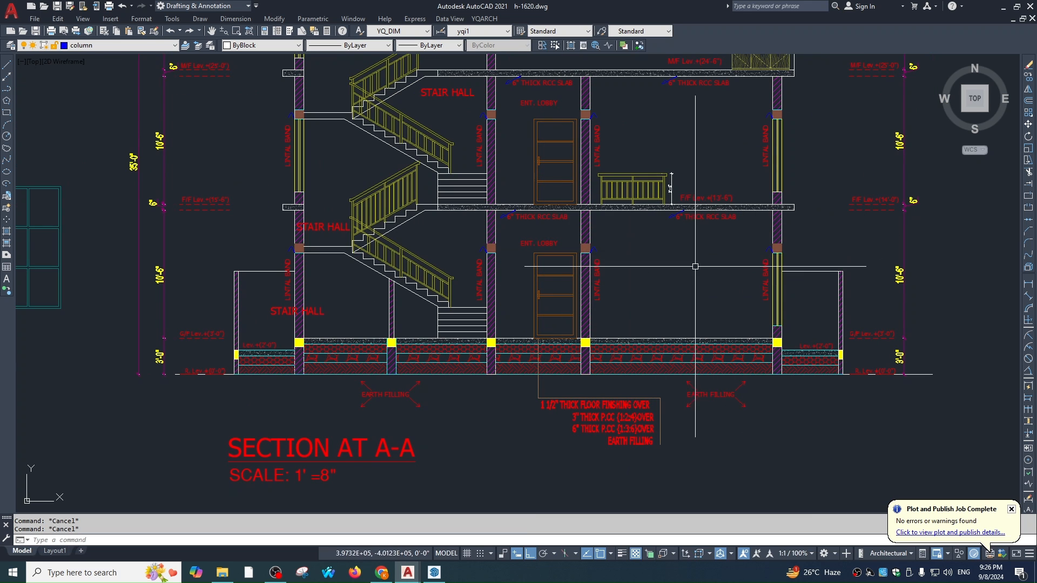
key("Return")
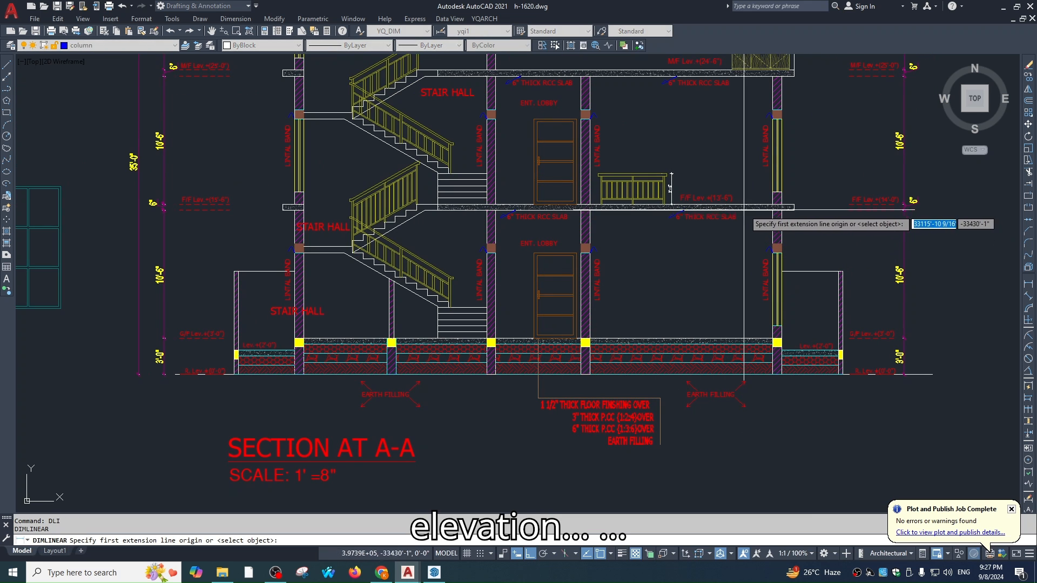
left_click(745, 339)
left_click(745, 339)
scroll(750, 290, "up", 4)
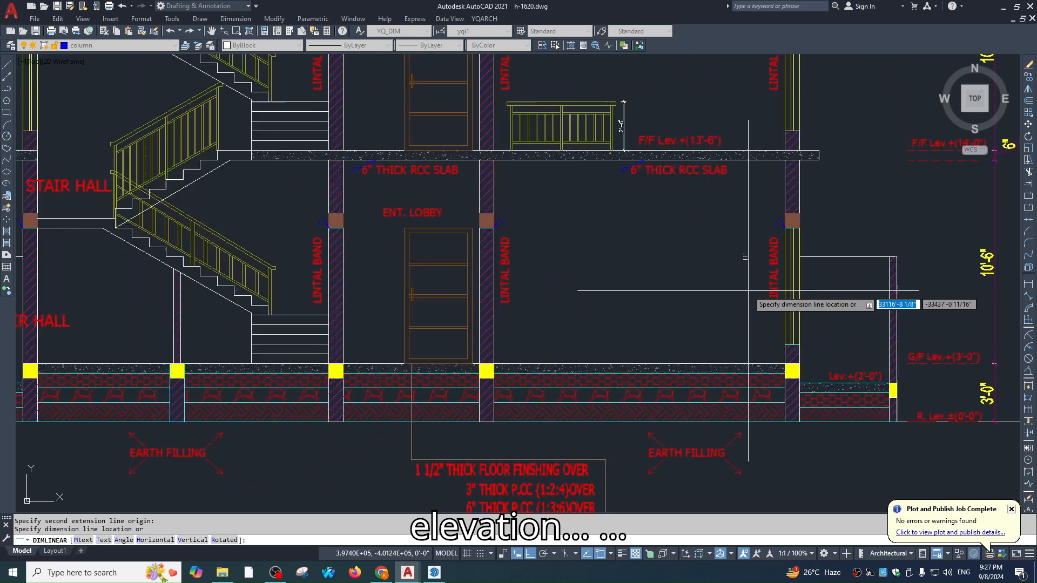
key("Escape")
scroll(746, 285, "down", 8)
key("Escape")
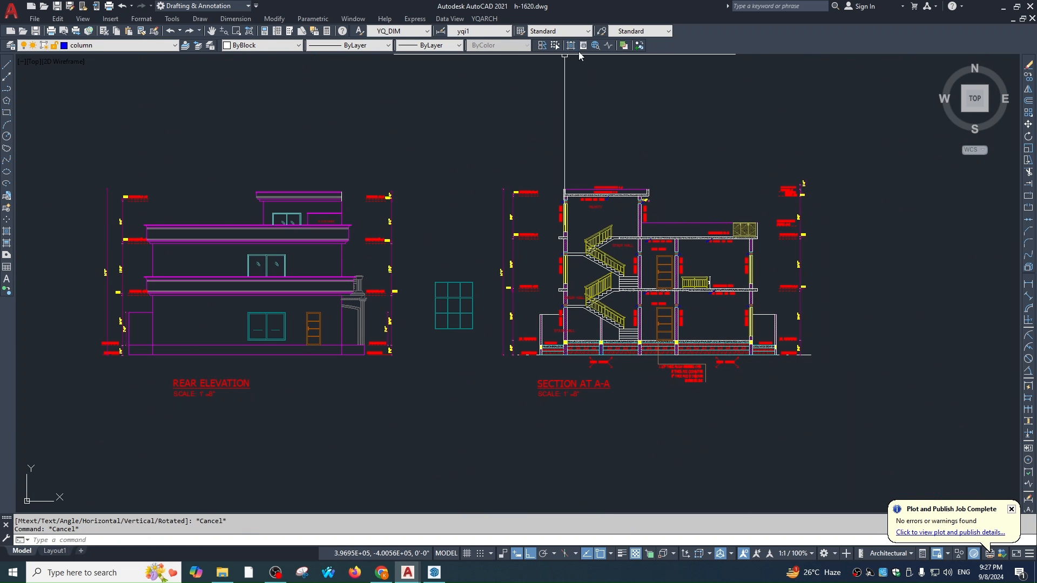
Start a YQArch escalator (LTF) and configure it as a side elevation with a storey height of 130.
type("L")
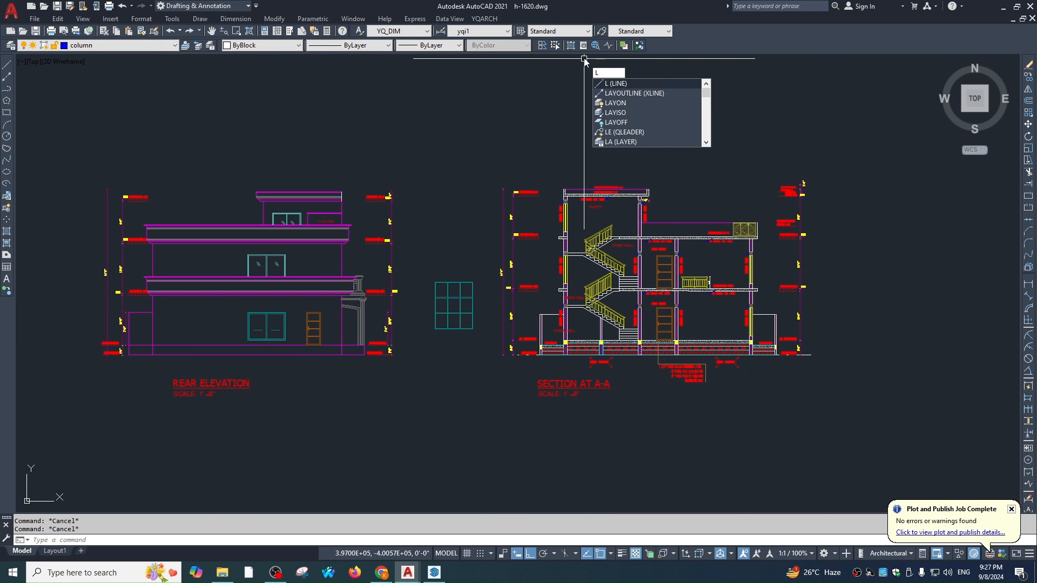
type("TF")
key("Return")
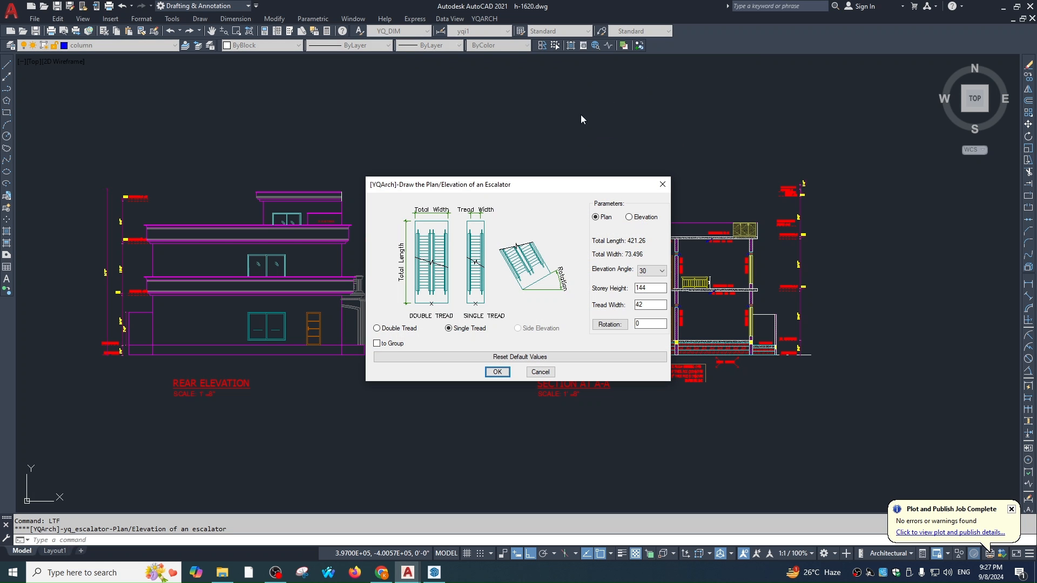
left_click(630, 218)
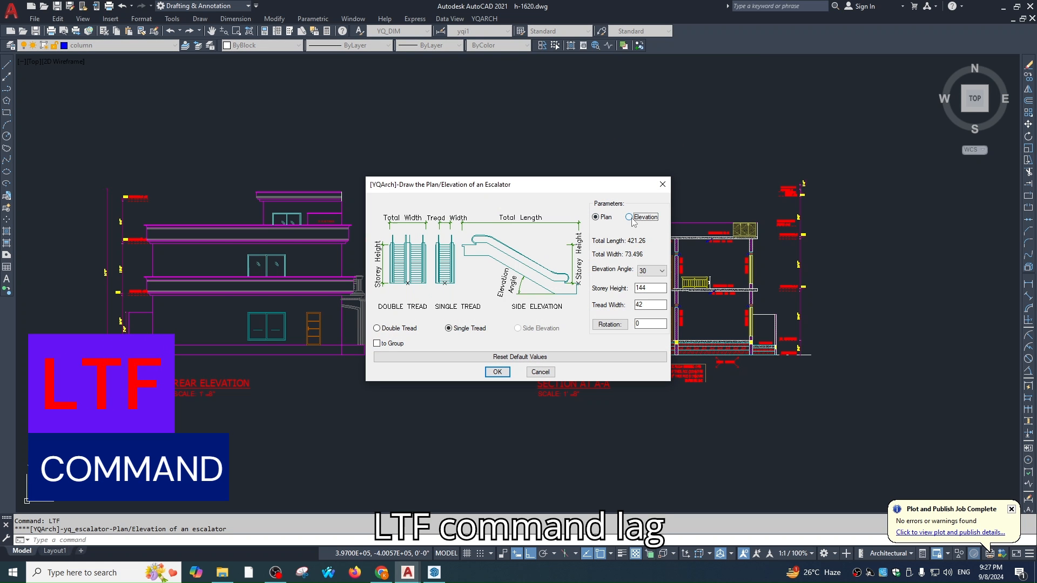
left_click(518, 330)
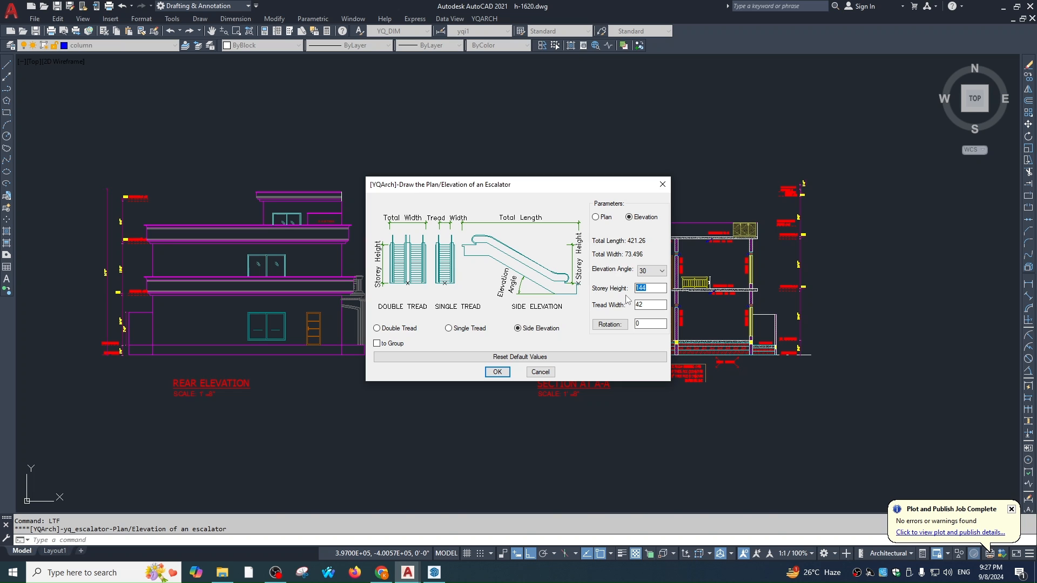
type("130")
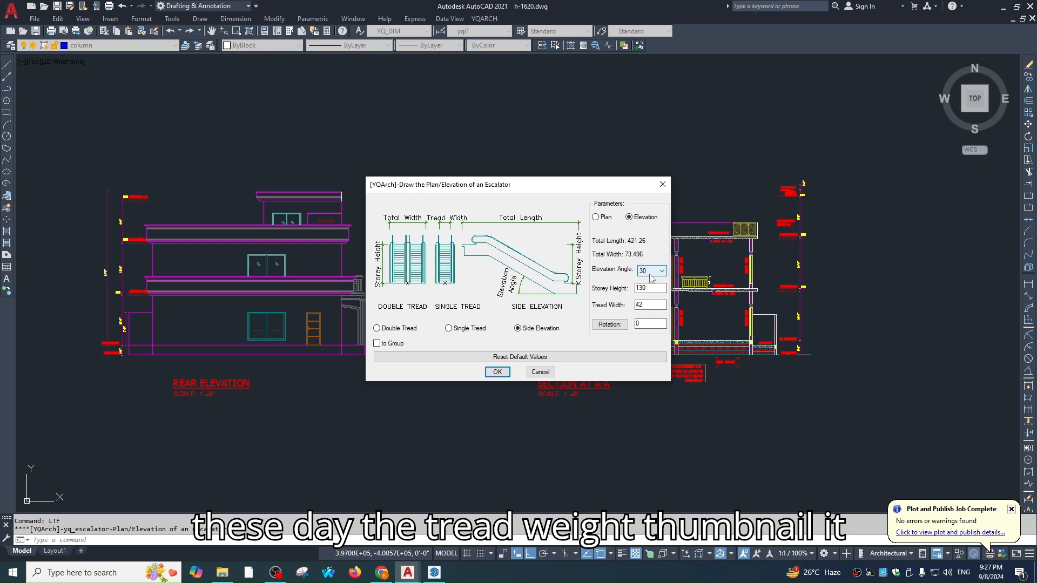
Accept the escalator settings and insert the side elevation in the empty space beside Section A-A.
left_click(499, 373)
scroll(726, 295, "up", 2)
scroll(790, 307, "down", 2)
middle_click_drag(788, 308, 551, 309)
left_click(836, 276)
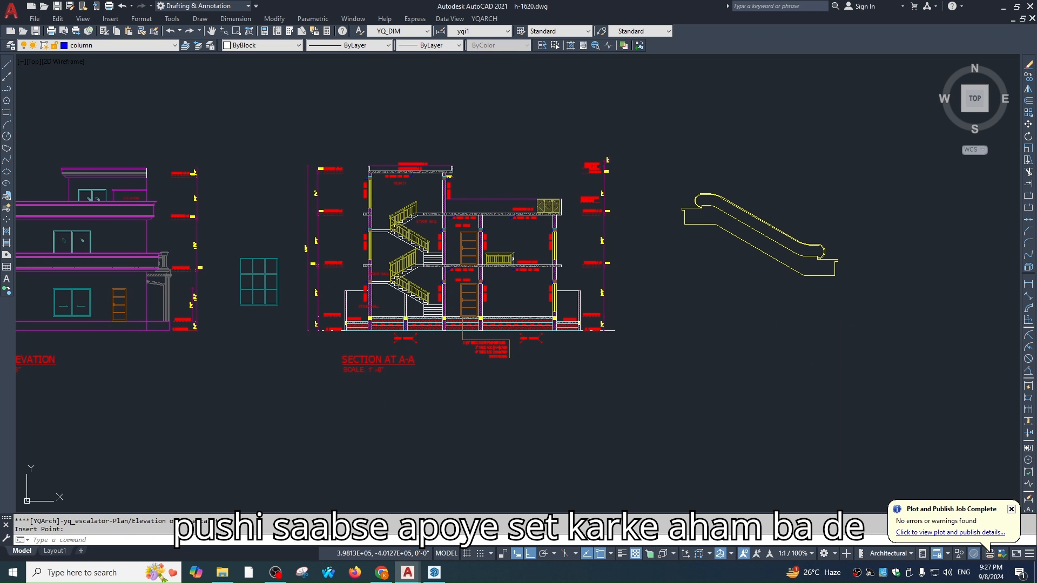
Place a vertical linear dimension between the escalator's lower and upper landing levels.
type("dli")
key("Return")
scroll(879, 263, "up", 2)
left_click(811, 272)
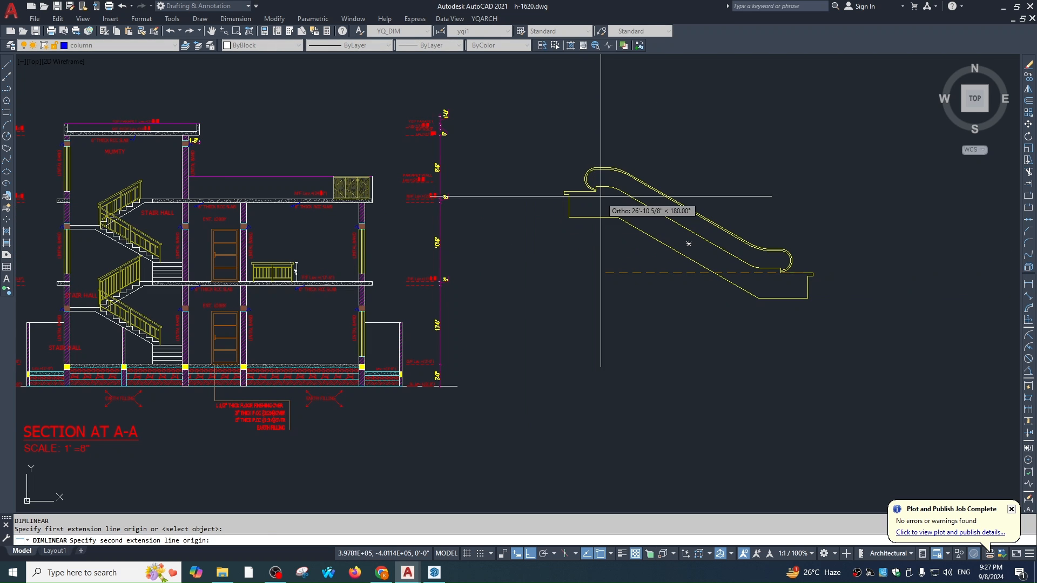
left_click(565, 192)
scroll(538, 222, "up", 5)
left_click(529, 266)
key("Escape")
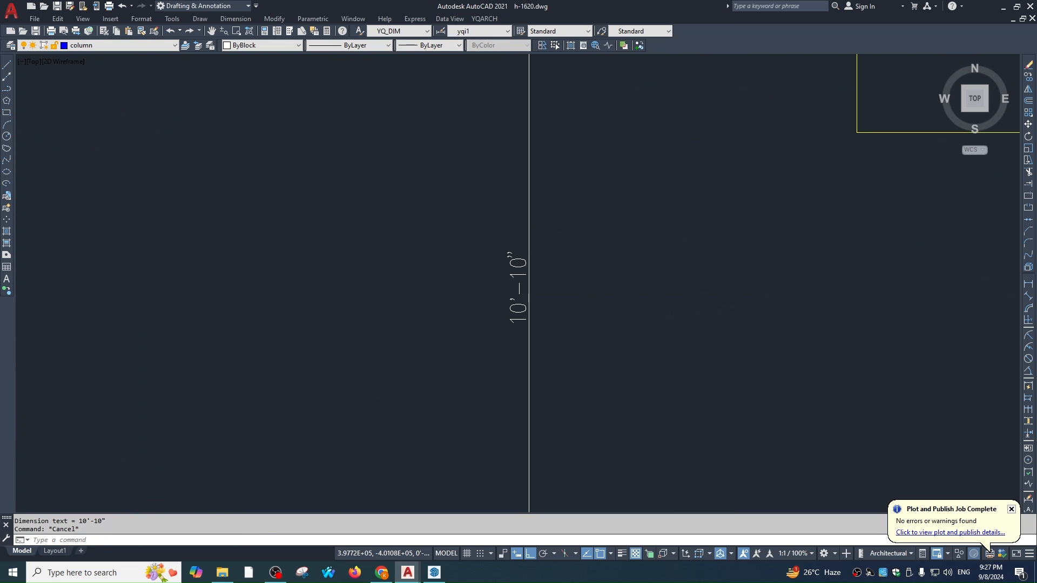
Erase the vertical dimension beside the escalator.
scroll(600, 270, "down", 8)
scroll(607, 236, "up", 2)
left_click(616, 236)
left_click(511, 266)
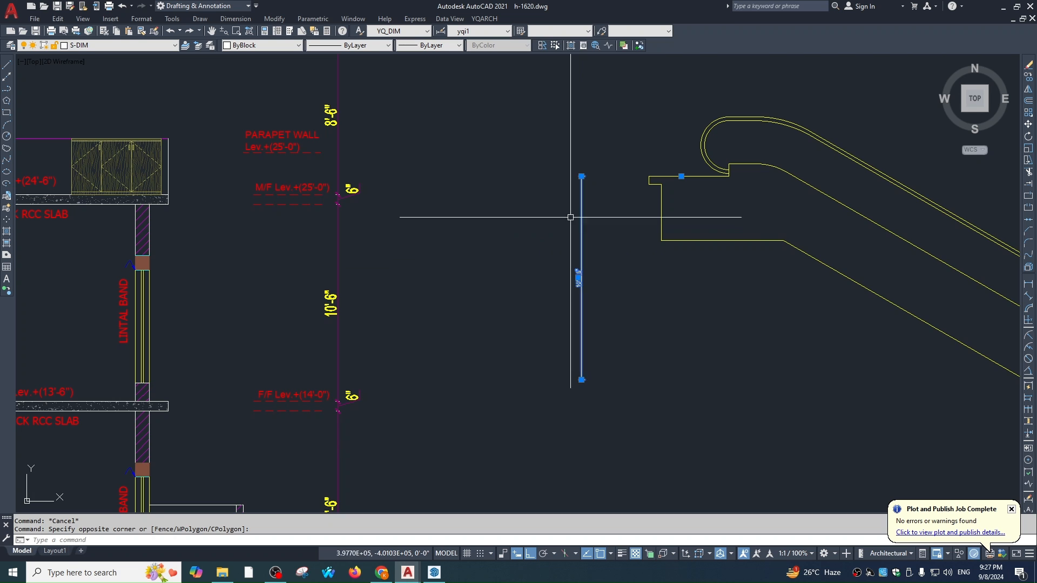
key("Escape")
scroll(686, 250, "down", 5)
scroll(814, 250, "up", 5)
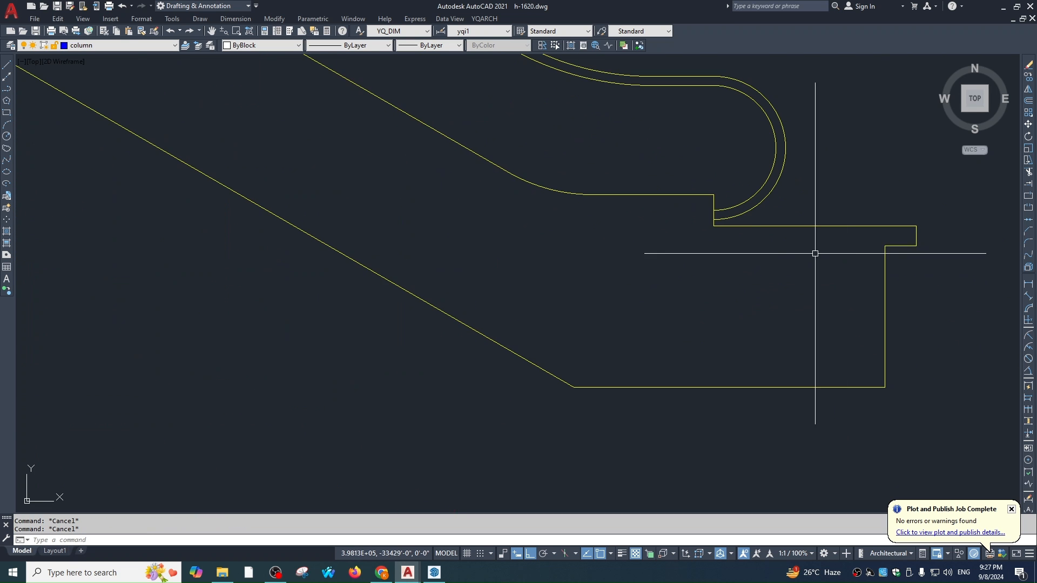
scroll(736, 259, "down", 3)
scroll(524, 195, "up", 3)
left_click(507, 247)
left_click(381, 272)
type("e")
key("space")
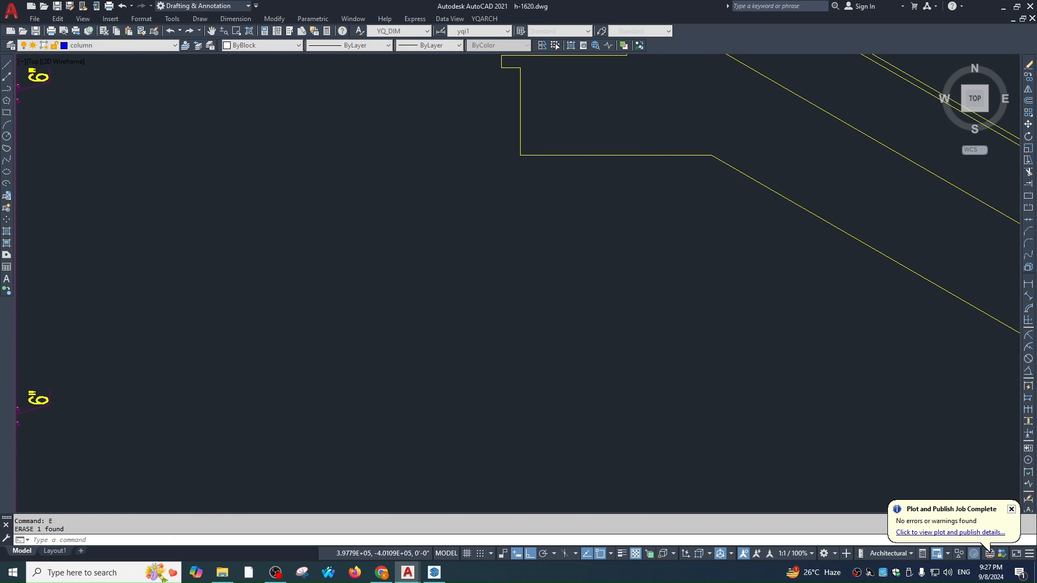
key("Escape")
Draw a YQArch shutter elevation (BY) across the empty rectangle between the rear elevation and Section A-A, corner to corner.
scroll(562, 233, "down", 5)
mouse_move(626, 291)
middle_mouse_down()
mouse_move(660, 254)
mouse_move(733, 260)
middle_mouse_up()
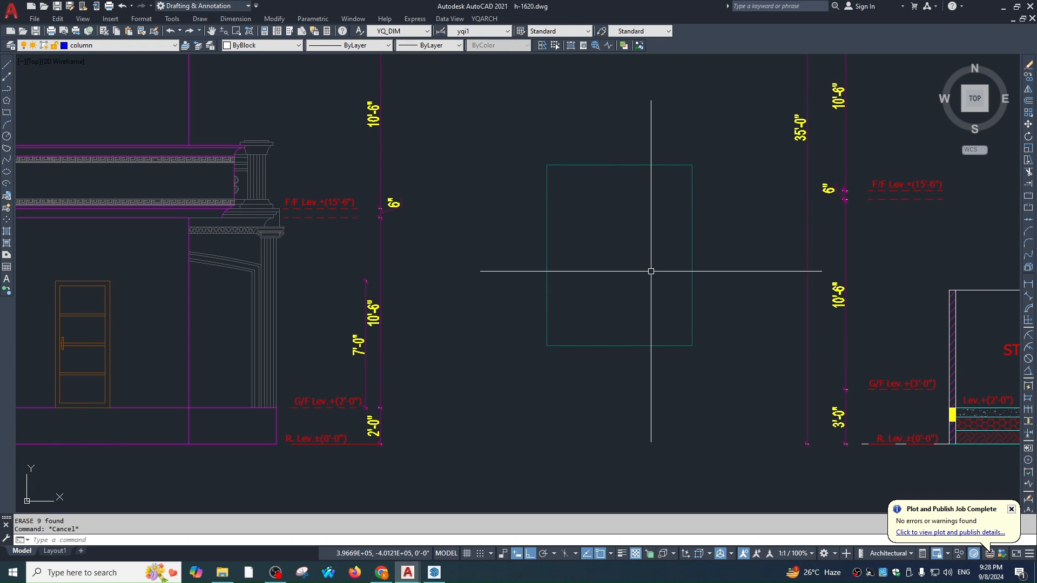
type("y")
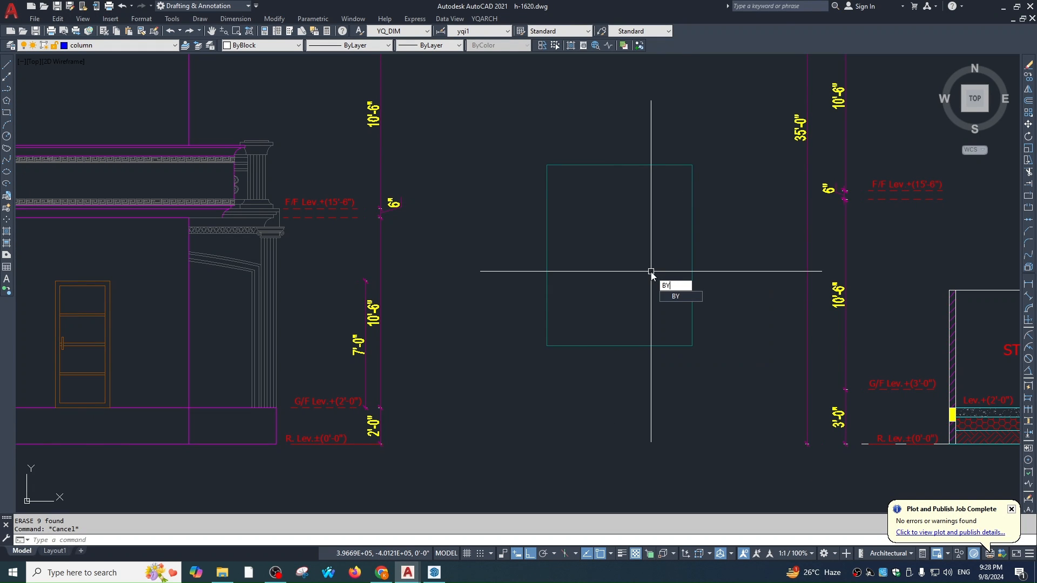
key("Return")
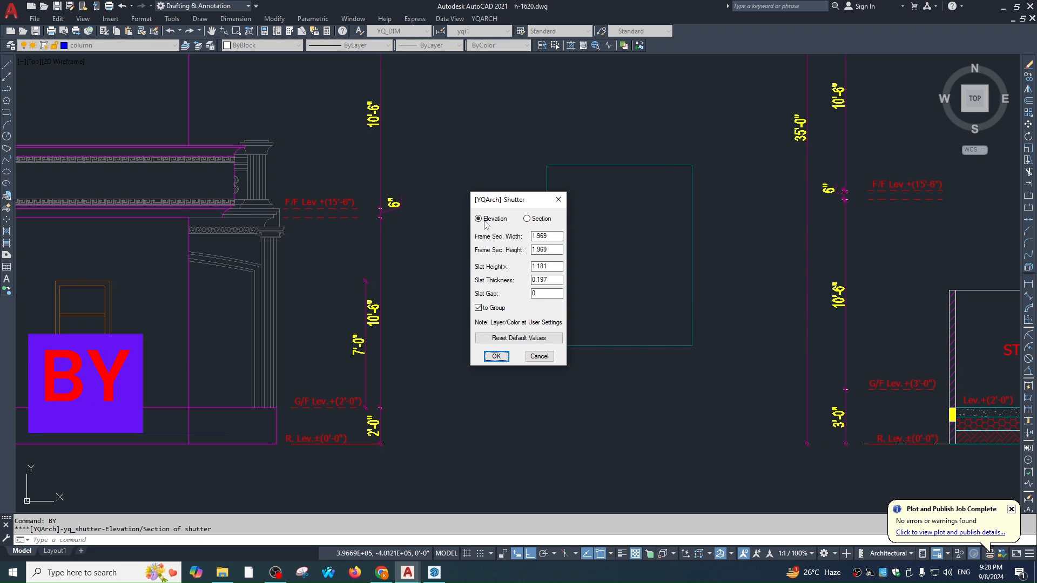
left_click(495, 356)
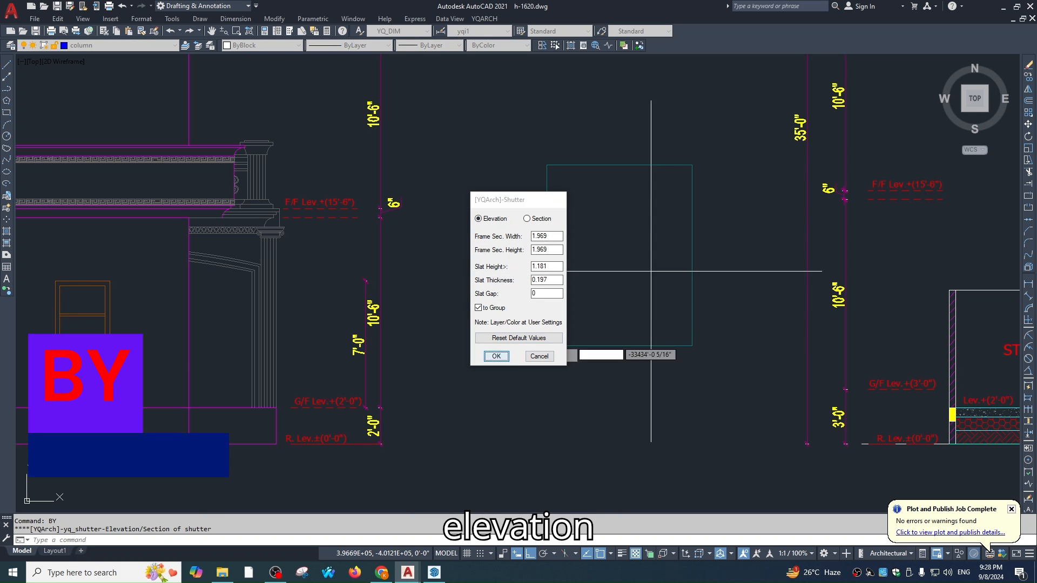
left_click(547, 165)
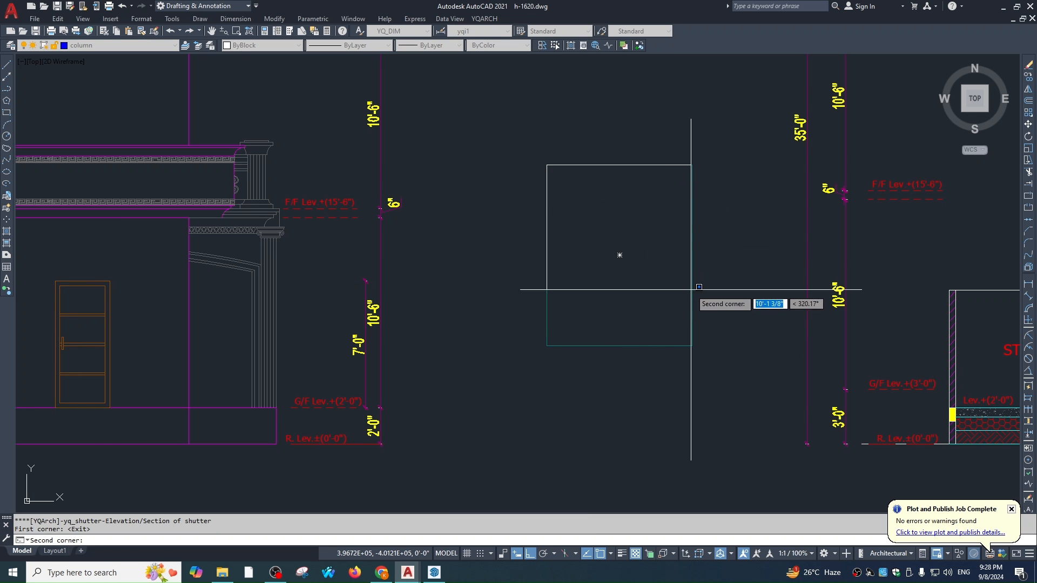
left_click(691, 345)
scroll(707, 216, "up", 3)
key("space")
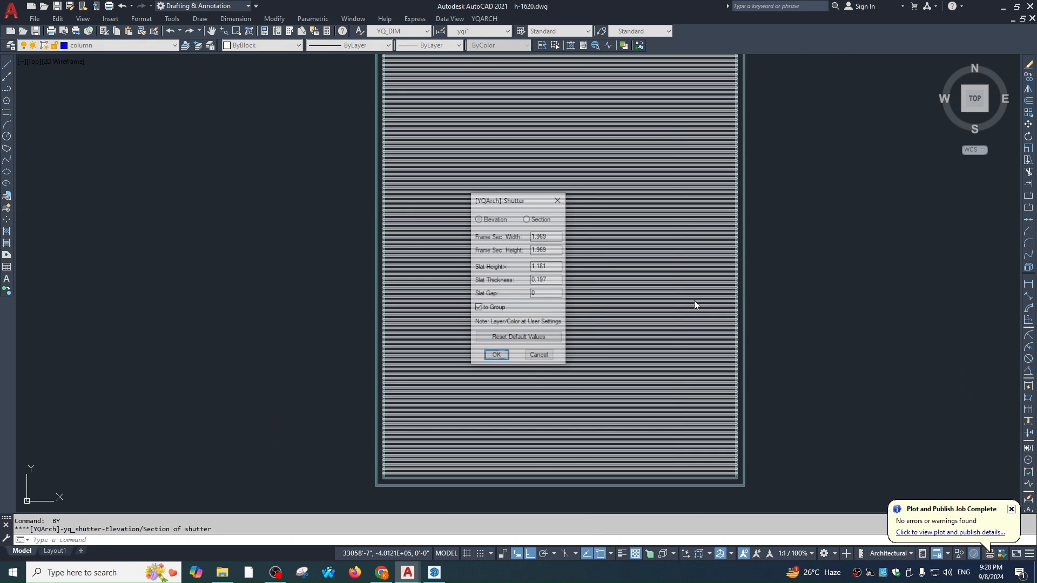
key("Escape")
Move the shutter group horizontally off the rectangle toward the rear elevation.
scroll(751, 264, "down", 3)
left_click(649, 249)
scroll(658, 302, "down", 2)
middle_click_drag(666, 308, 652, 209)
type(", m")
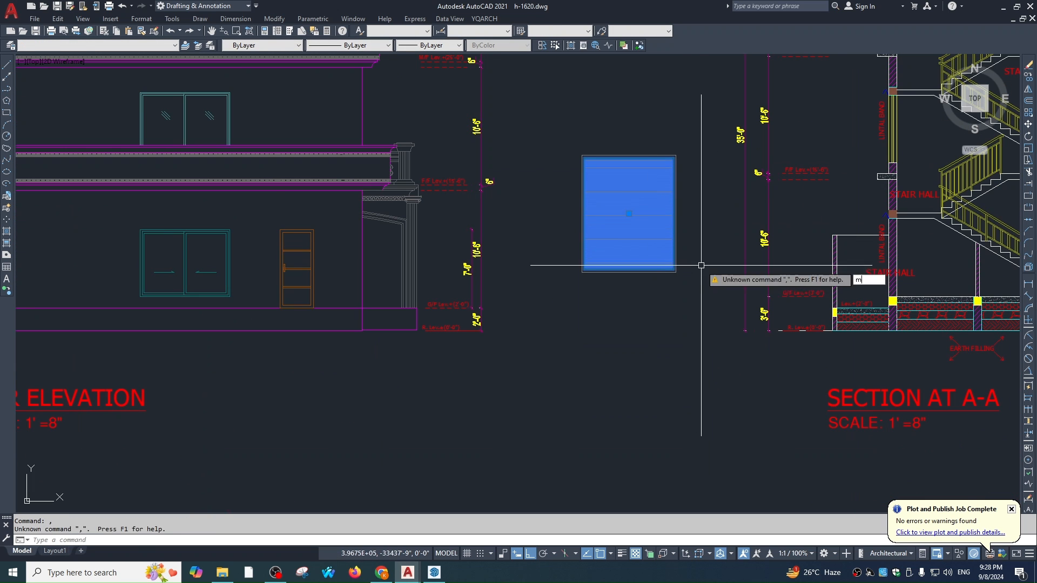
key("space")
scroll(652, 207, "up", 2)
left_click(638, 231)
left_click(497, 231)
key("Escape")
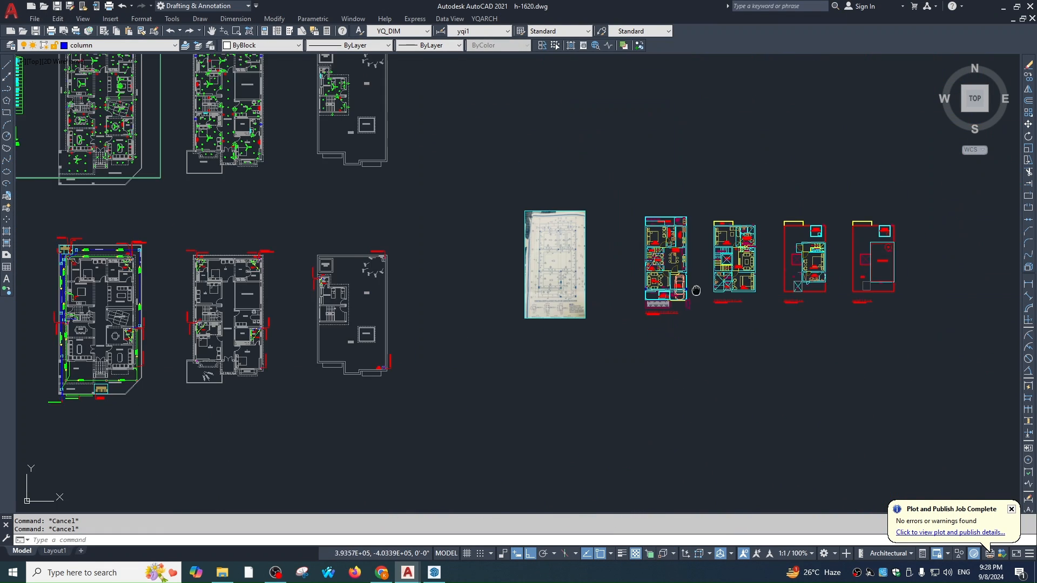
Copy the vertical step lines of the upper stair flight from the first floor plan straight up into the empty space above it.
middle_click_drag(695, 290, 693, 242)
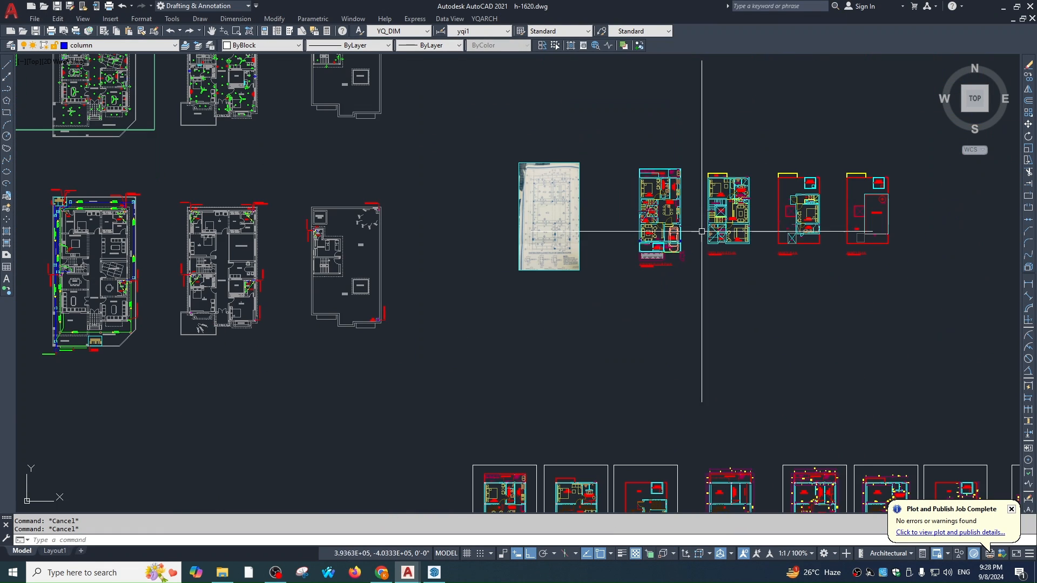
middle_click_drag(725, 347, 703, 268)
scroll(709, 105, "up", 4)
scroll(683, 154, "up", 6)
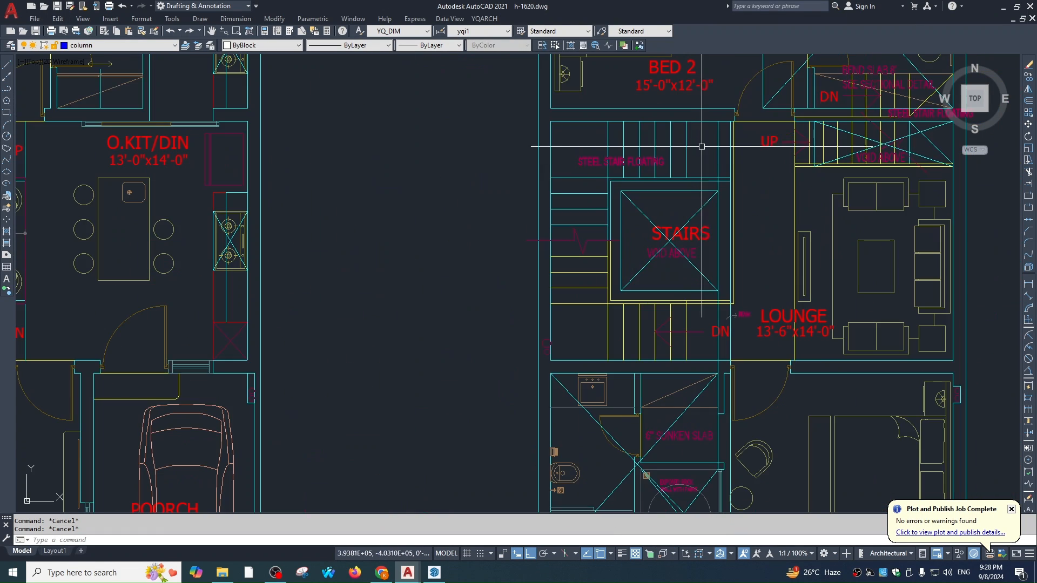
left_click(705, 131)
left_click(593, 139)
scroll(676, 198, "down", 6)
type("co")
key("space")
left_click(652, 207)
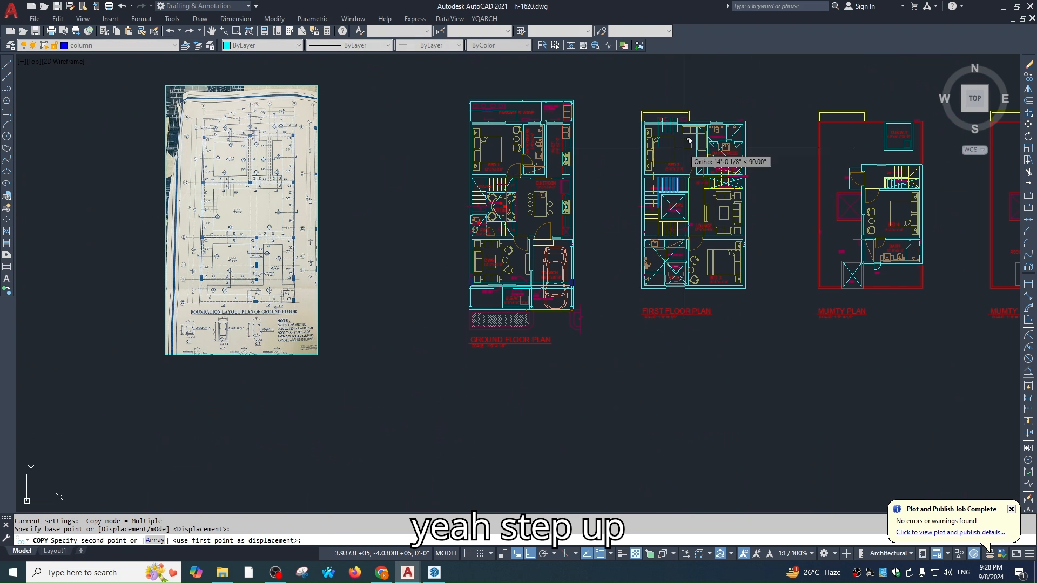
middle_click_drag(694, 81, 636, 309)
left_click(678, 173)
key("Escape")
Generate a YQArch section of steps (LXTB) with a step height of 6 from a line crossing the copied step lines.
scroll(654, 162, "up", 6)
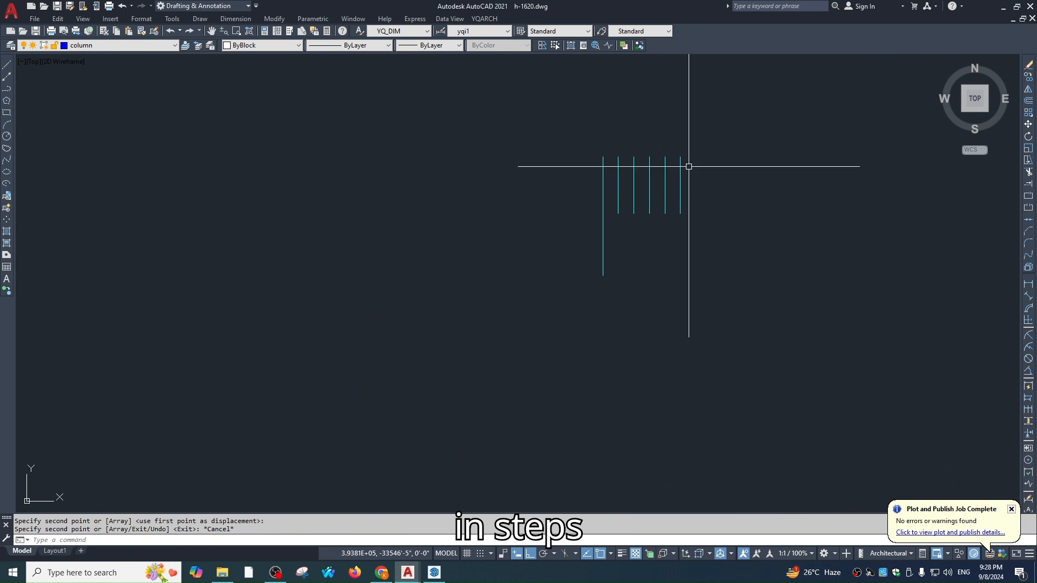
middle_click_drag(650, 210, 650, 270)
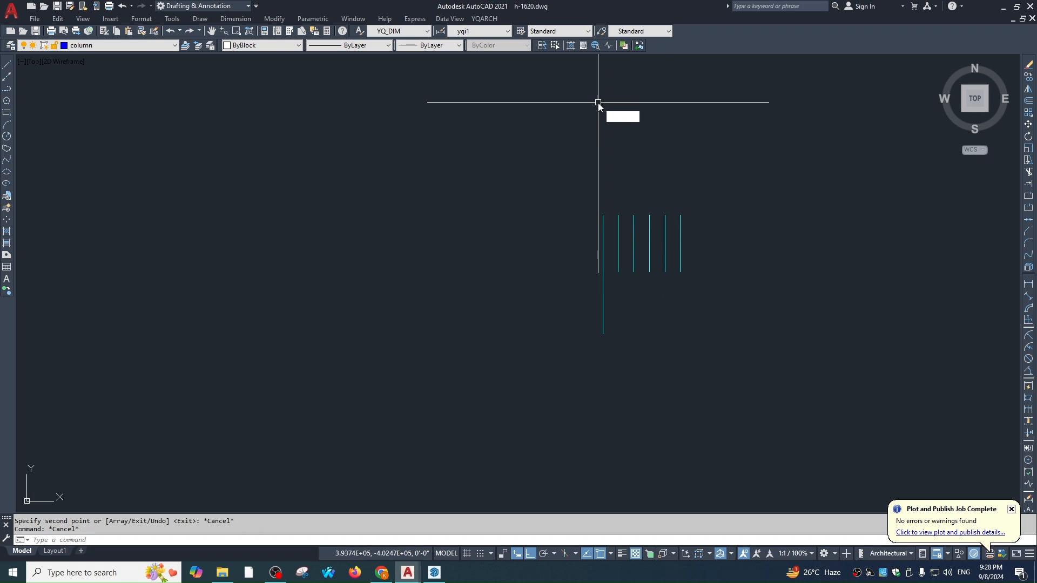
type("Lxt")
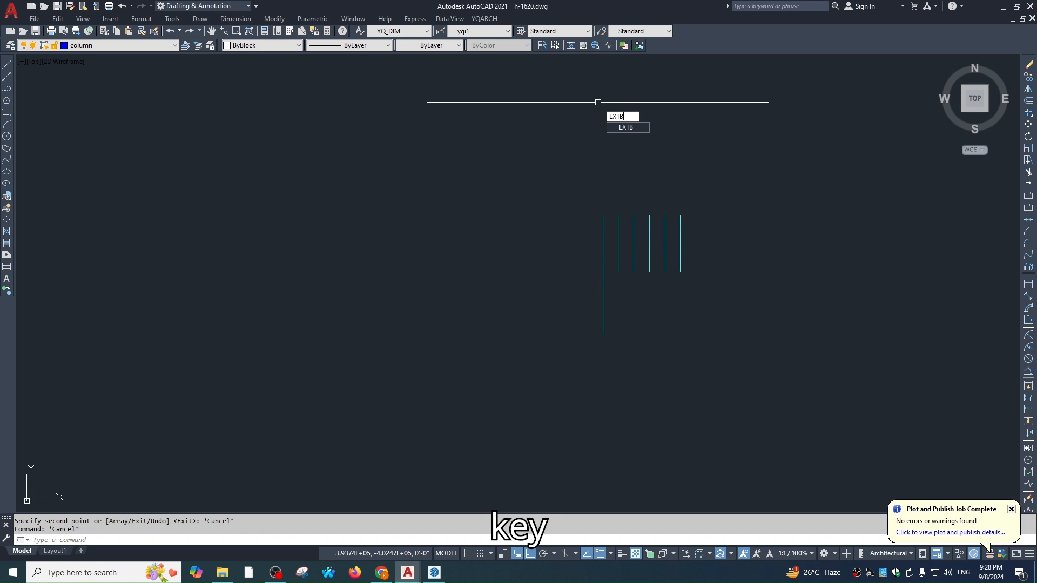
type("B")
key("Return")
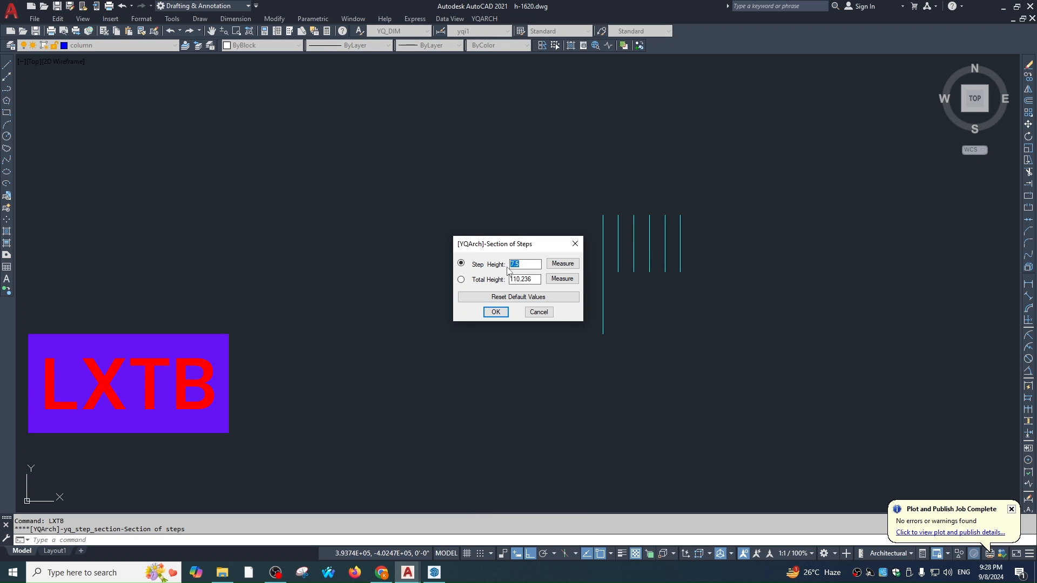
type("6")
left_click(496, 313)
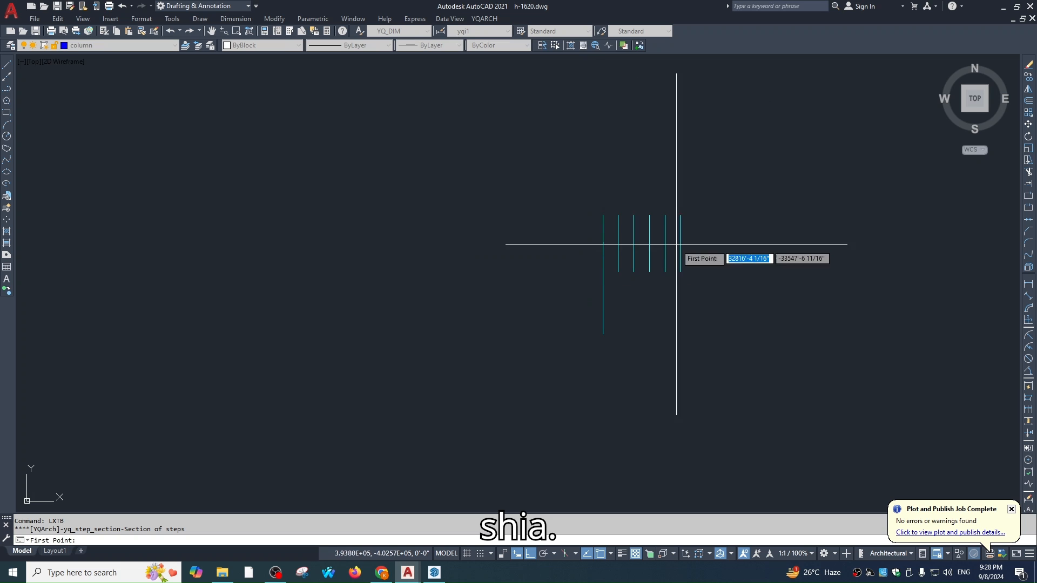
left_click(693, 238)
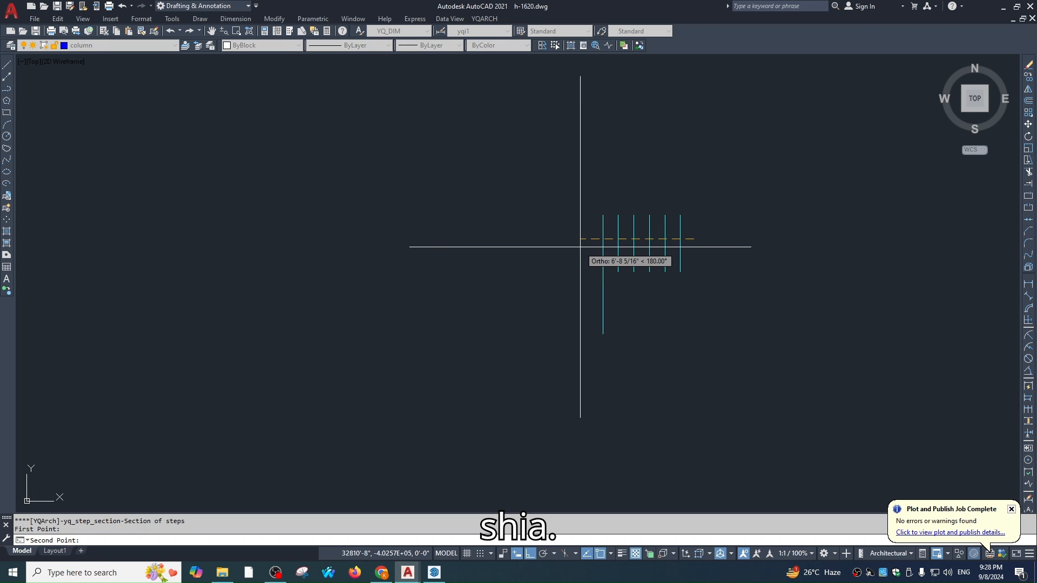
left_click(580, 247)
key("Escape")
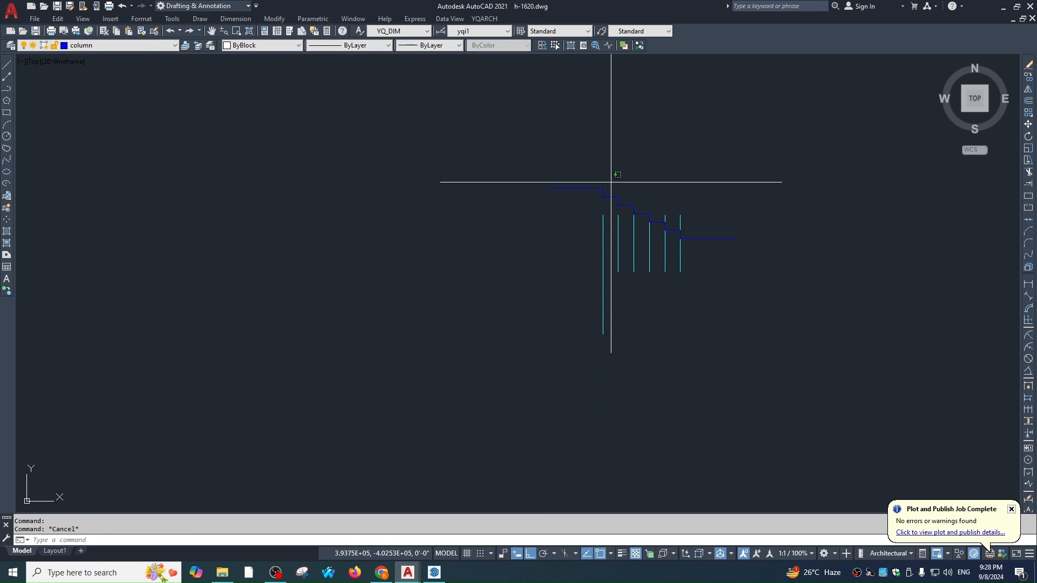
Move the blue stair section vertically so it sits clear above the copied step lines.
left_click(610, 181)
left_click(594, 200)
type("m")
key("space")
left_click(691, 218)
left_click(697, 148)
key("Escape")
Place a vertical linear dimension on the riser of the lowest step.
type("d")
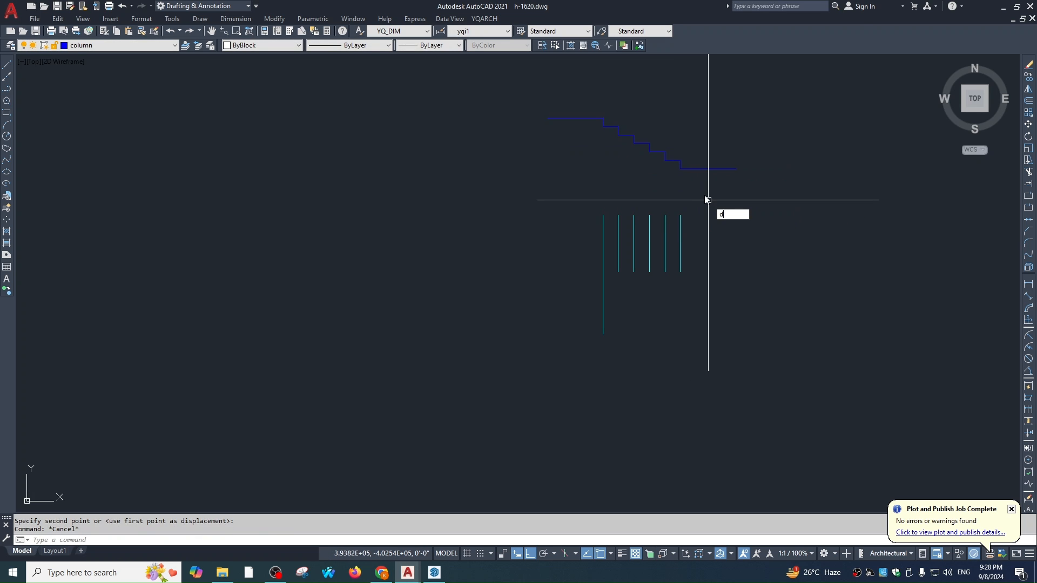
type("li")
key("space")
scroll(680, 154, "up", 3)
key("space")
left_click(679, 179)
left_click(707, 186)
key("Escape")
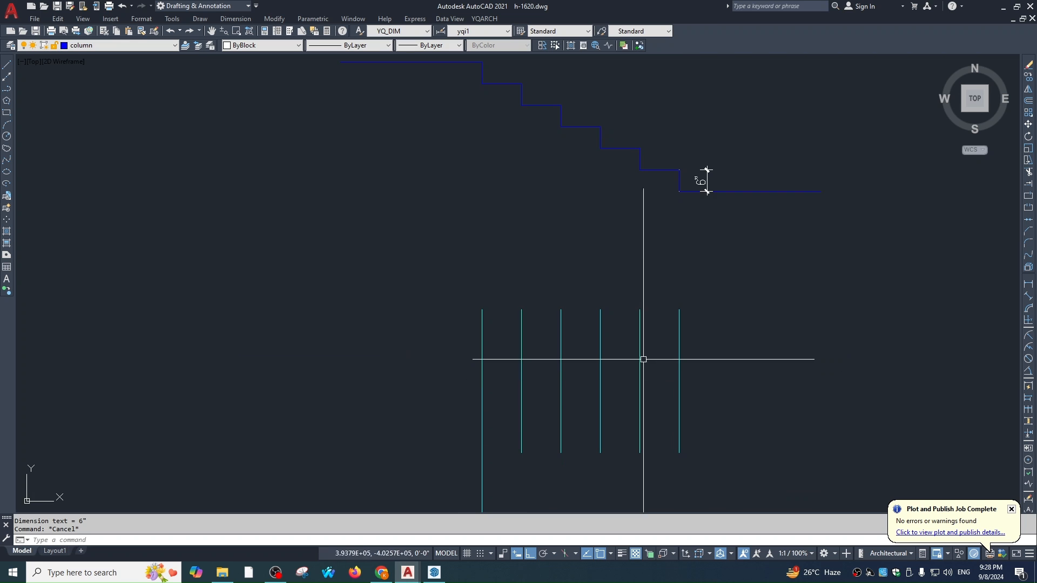
key("space")
key("space")
left_click(663, 170)
key("Escape")
key("space")
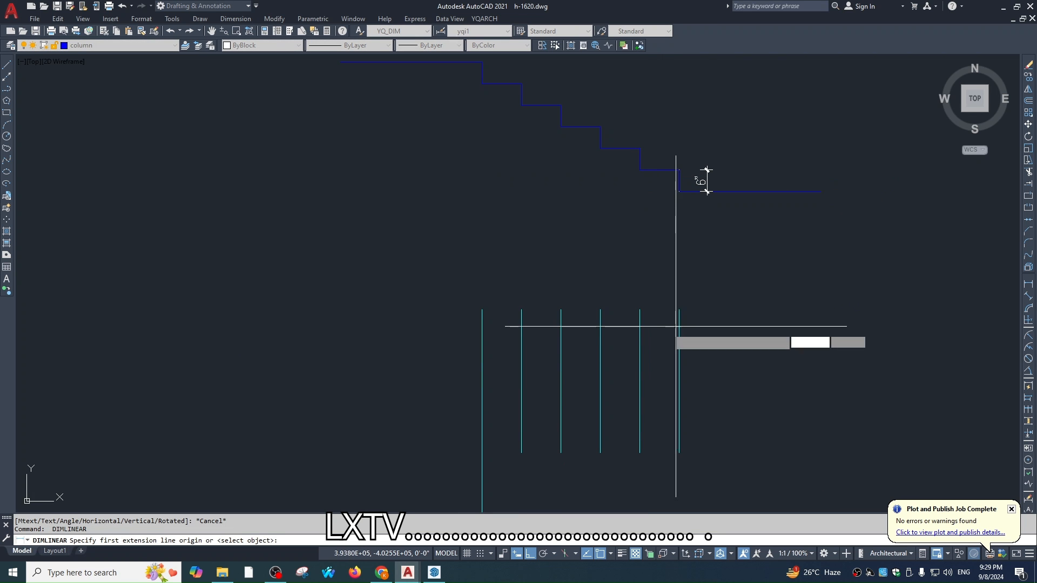
left_click(640, 324)
scroll(675, 318, "up", 5)
left_click(679, 318)
key("Escape")
scroll(674, 301, "down", 9)
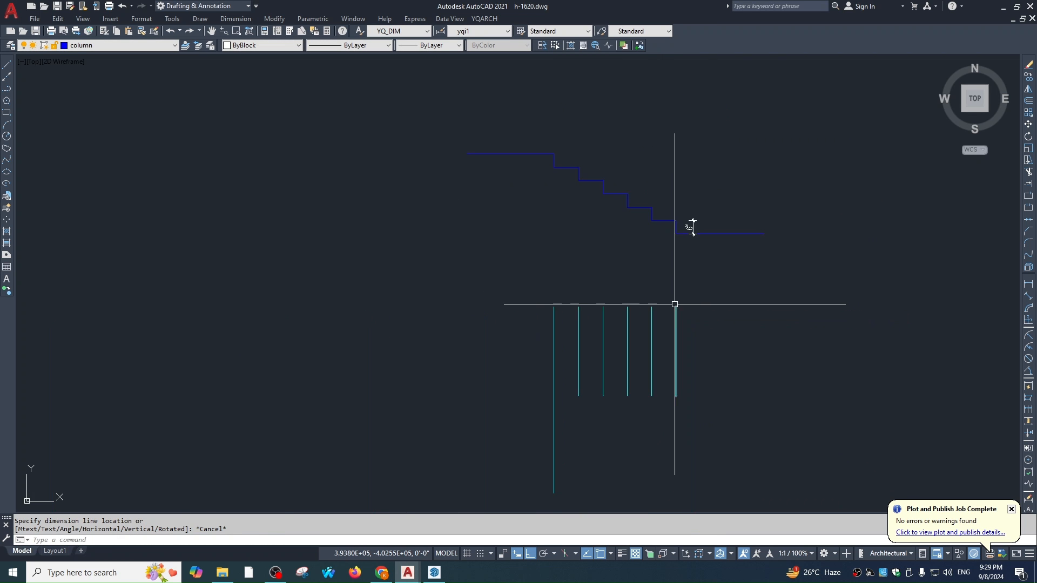
scroll(679, 266, "up", 2)
middle_click_drag(673, 377, 666, 277)
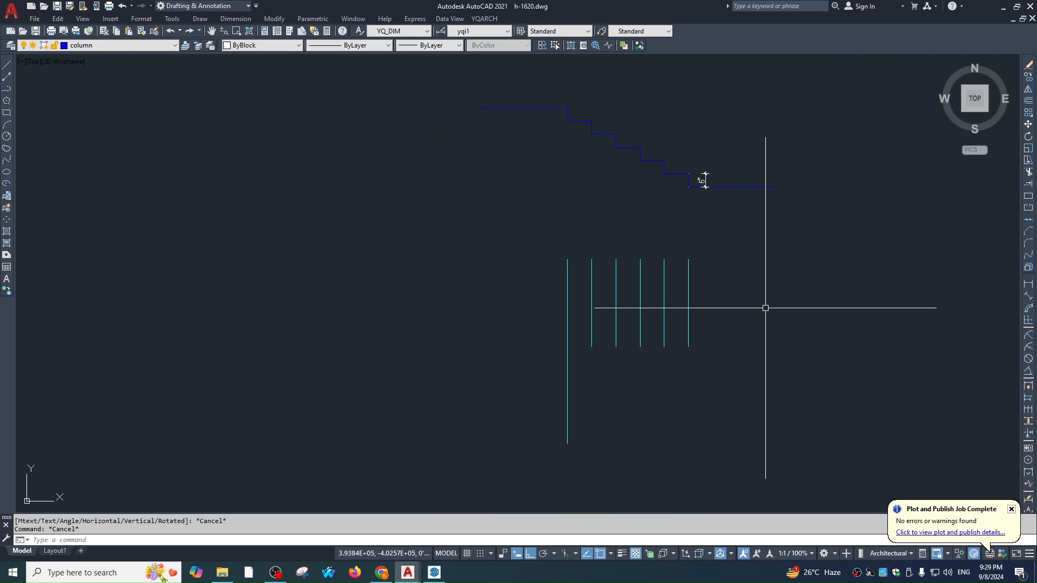
scroll(765, 308, "down", 2)
middle_click_drag(776, 278, 771, 328)
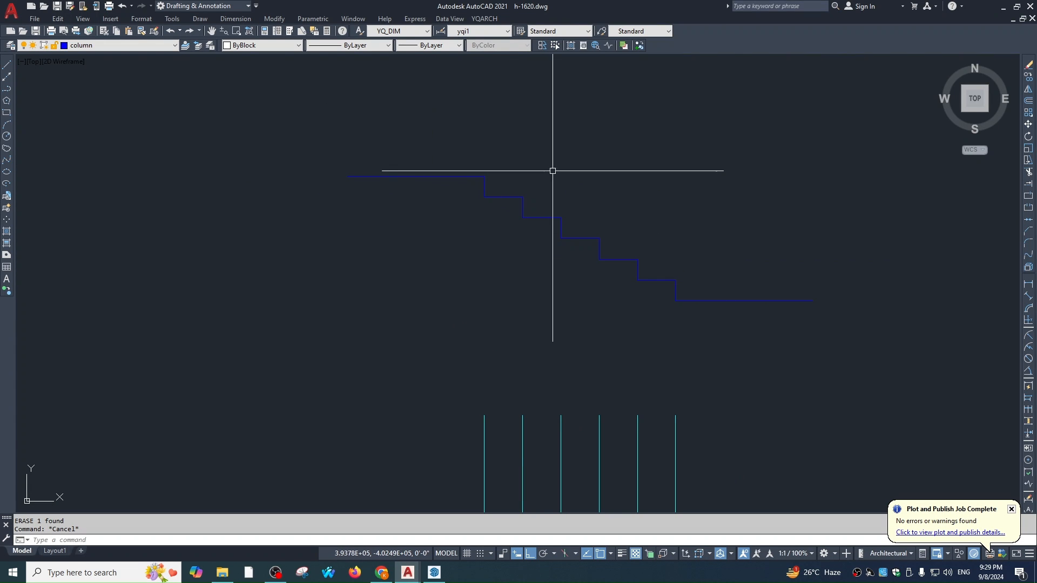
scroll(611, 269, "down", 2)
scroll(787, 289, "down", 2)
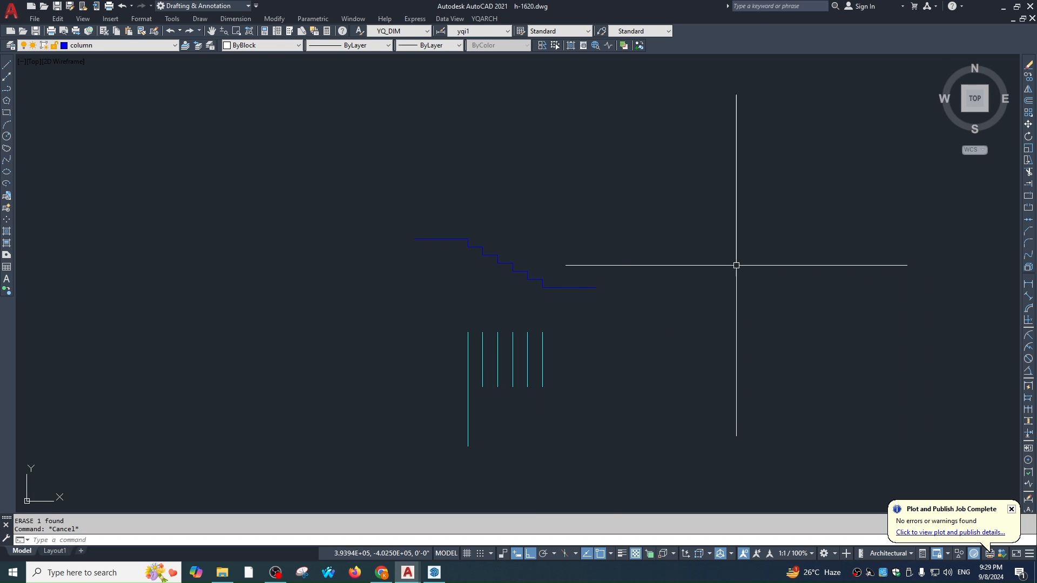
scroll(621, 323, "down", 2)
Project horizontal quick assistant lines (FZX) from every step level of the stair section into the empty space beyond its lower landing.
scroll(731, 303, "up", 6)
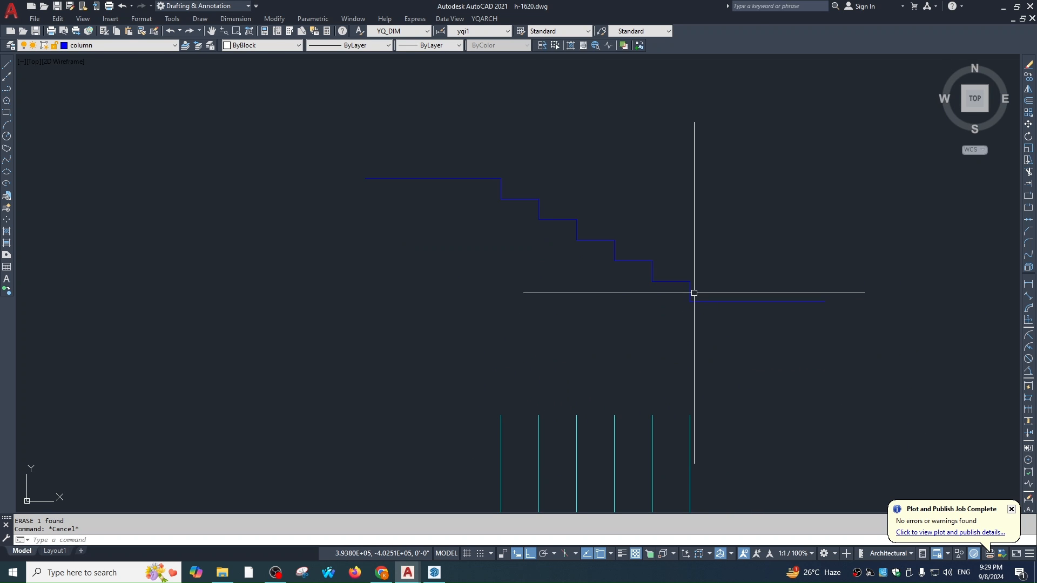
type("zx")
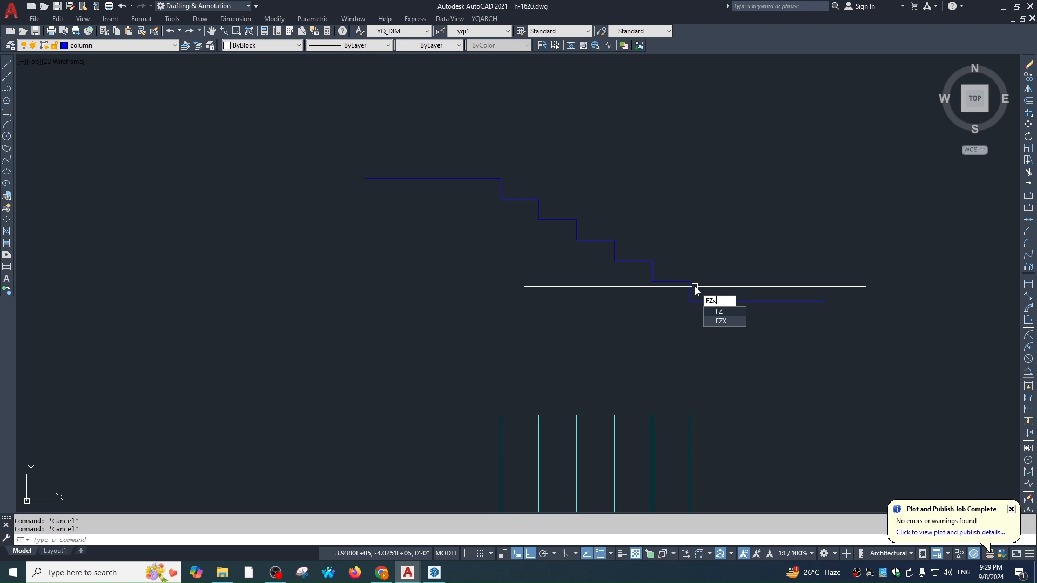
key("Return")
left_click(485, 145)
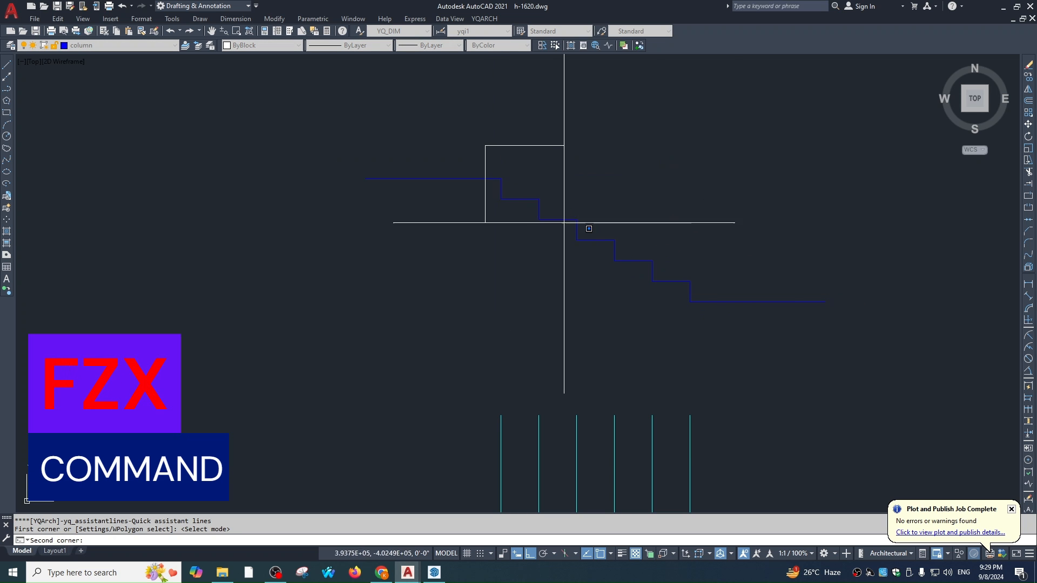
left_click(713, 316)
scroll(711, 317, "down", 2)
middle_click_drag(710, 317, 540, 248)
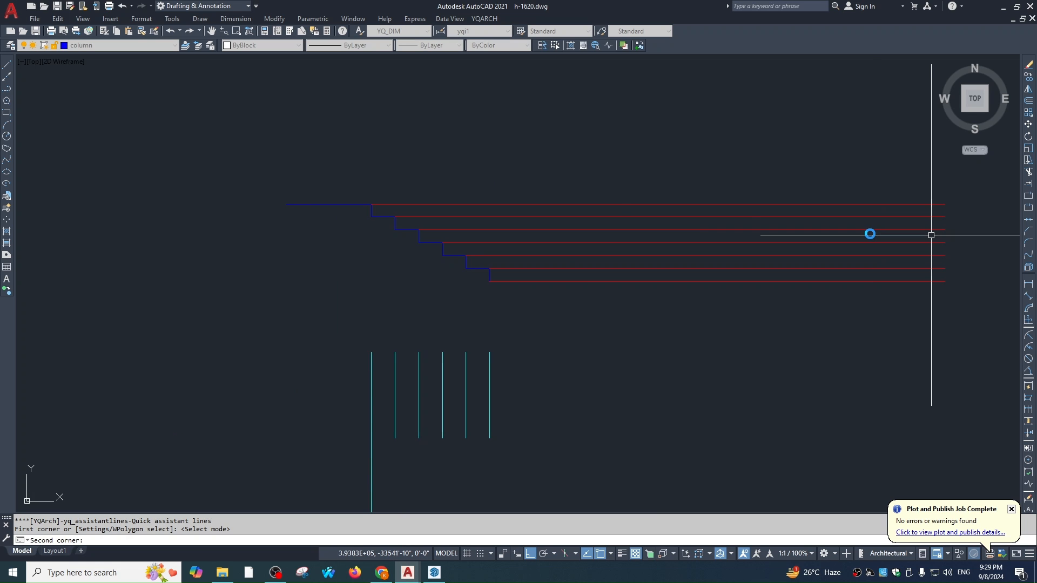
scroll(756, 206, "down", 1)
left_click(804, 210)
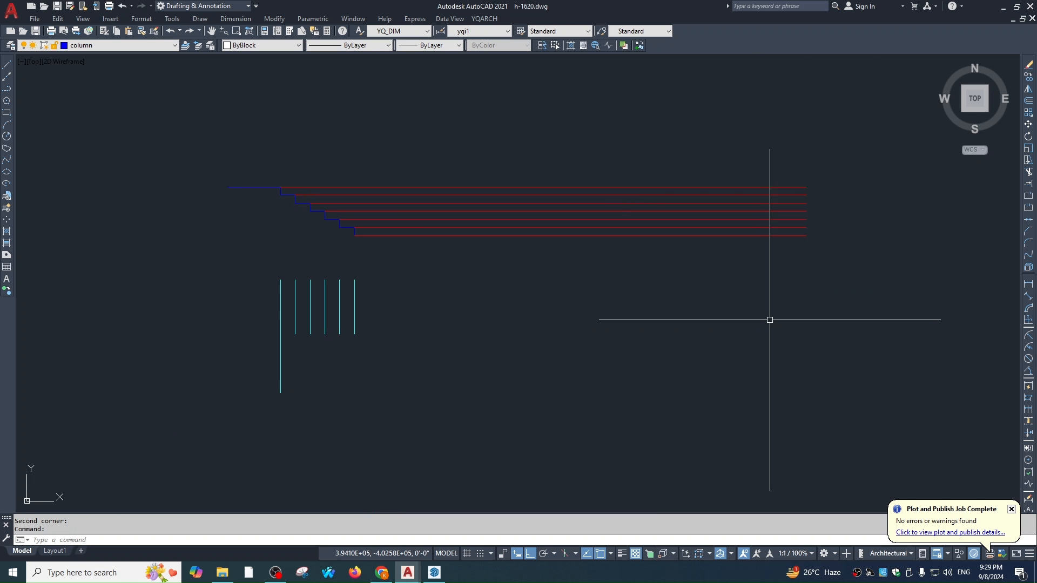
Draw a vertical line across the red assistant lines and trim off their portions on the stair section's side.
type("l")
key("Return")
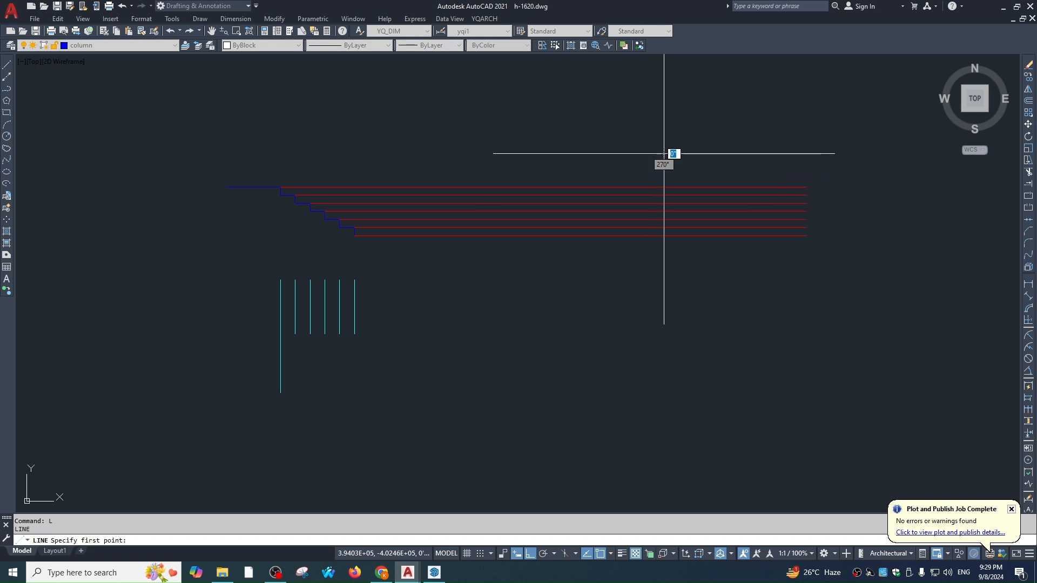
left_click(666, 276)
key("Escape")
type("tr")
left_click(666, 155)
left_click(650, 168)
key("space")
left_click(628, 128)
left_click(632, 256)
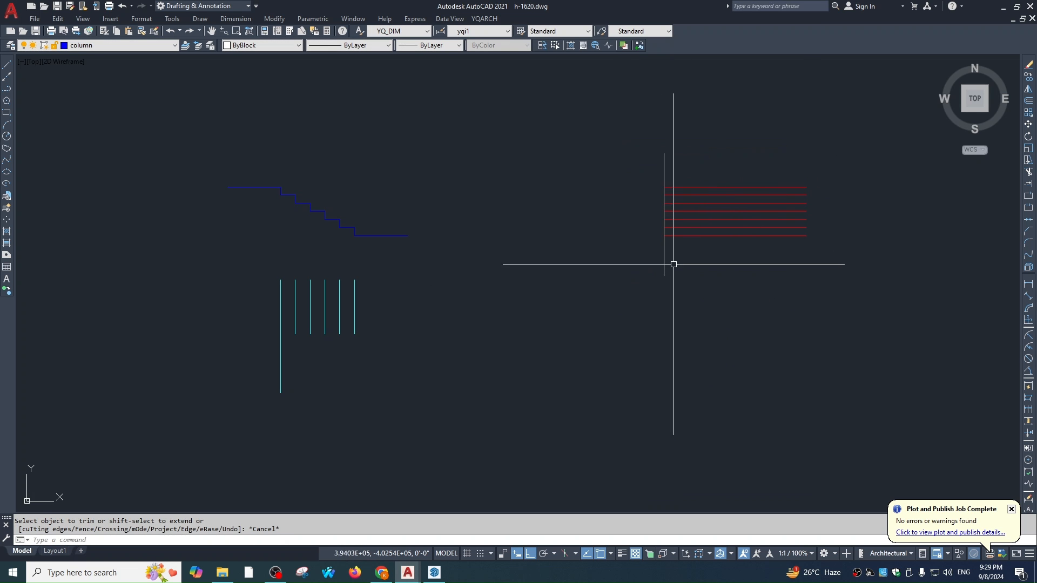
Erase the vertical cutting line at the ends of the trimmed assistant lines.
left_click(706, 250)
left_click(621, 279)
type("e")
key("Return")
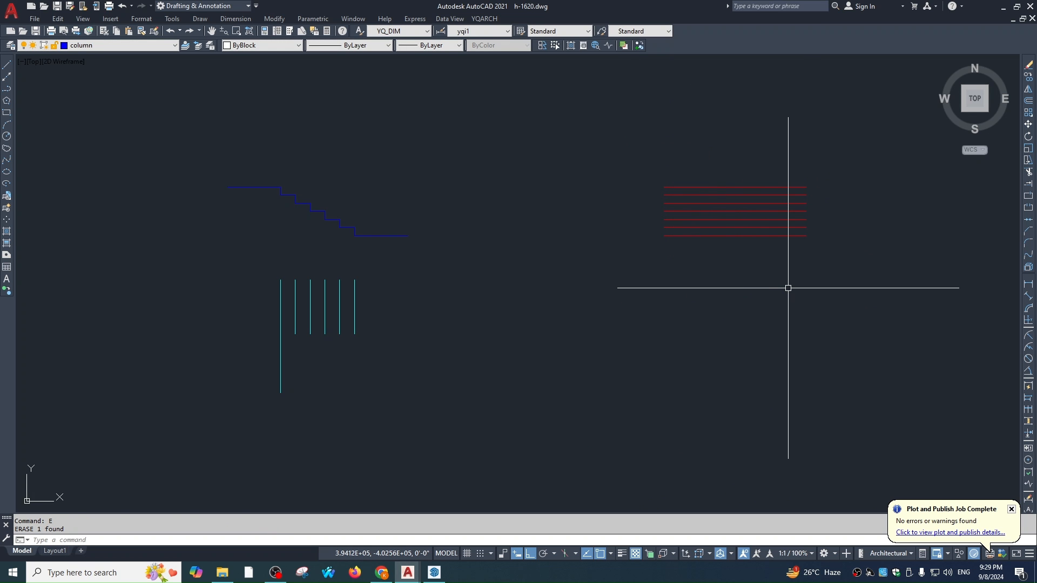